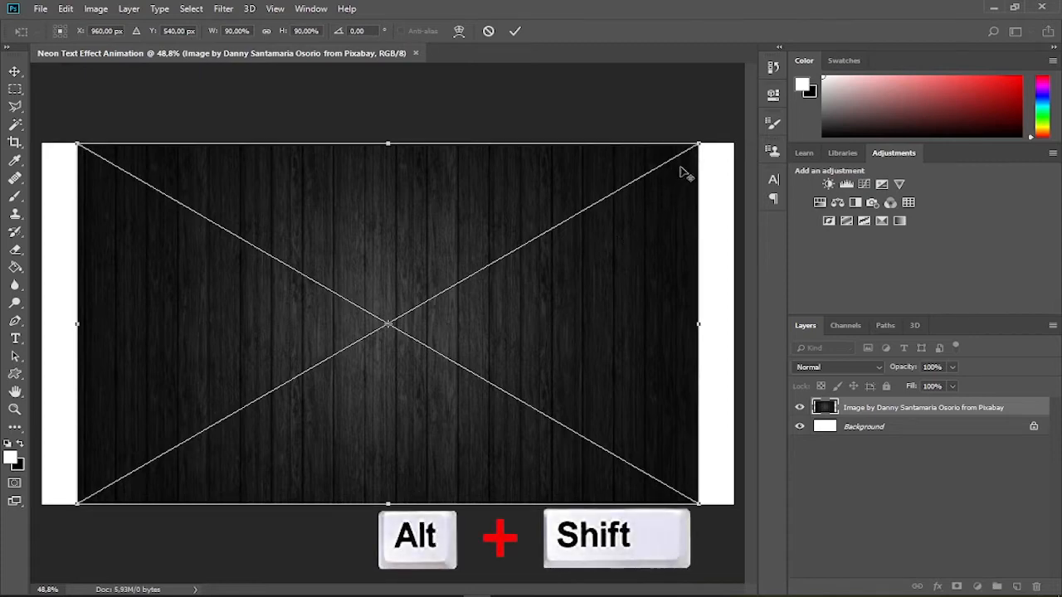
# Step: Enlarge the placed wood image proportionally from its centre to about 119% so it covers the canvas, and delete the Background layer
pyautogui.moveTo(694, 147); pyautogui.dragTo(790, 83)
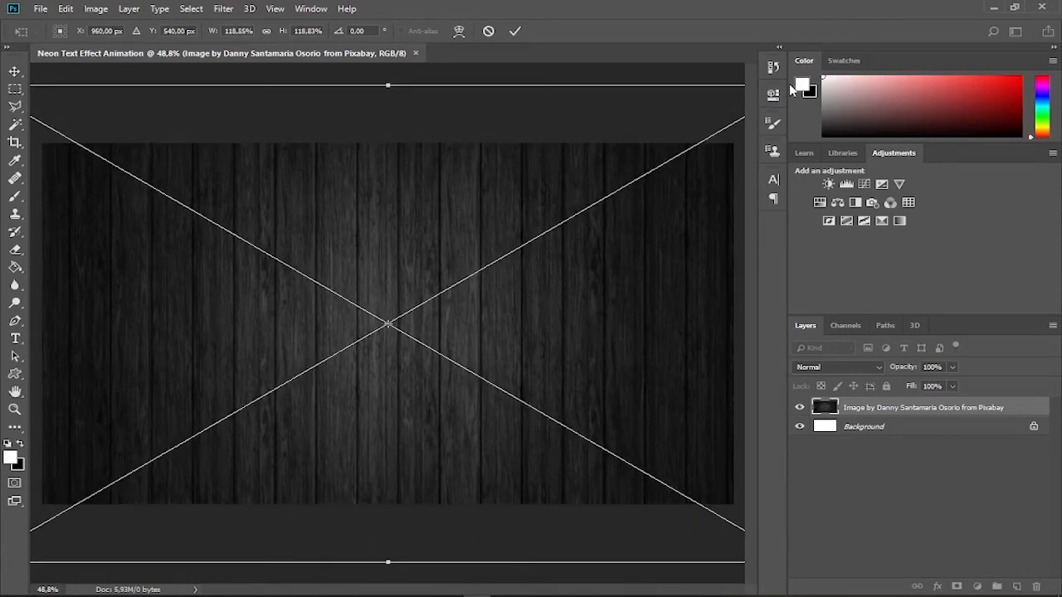
pyautogui.click(515, 30)
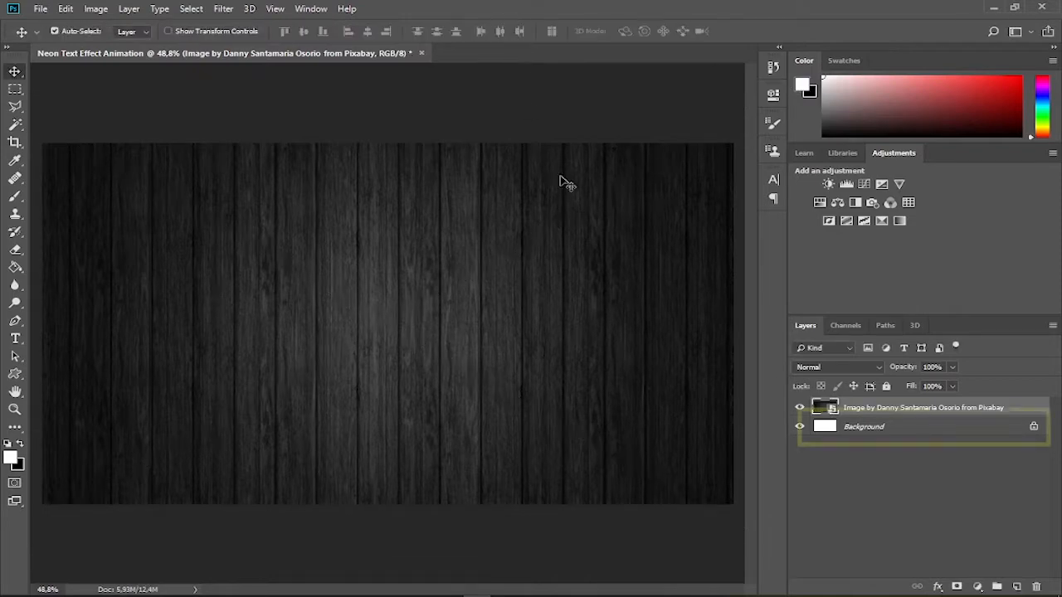
pyautogui.click(881, 427)
pyautogui.press('Delete')
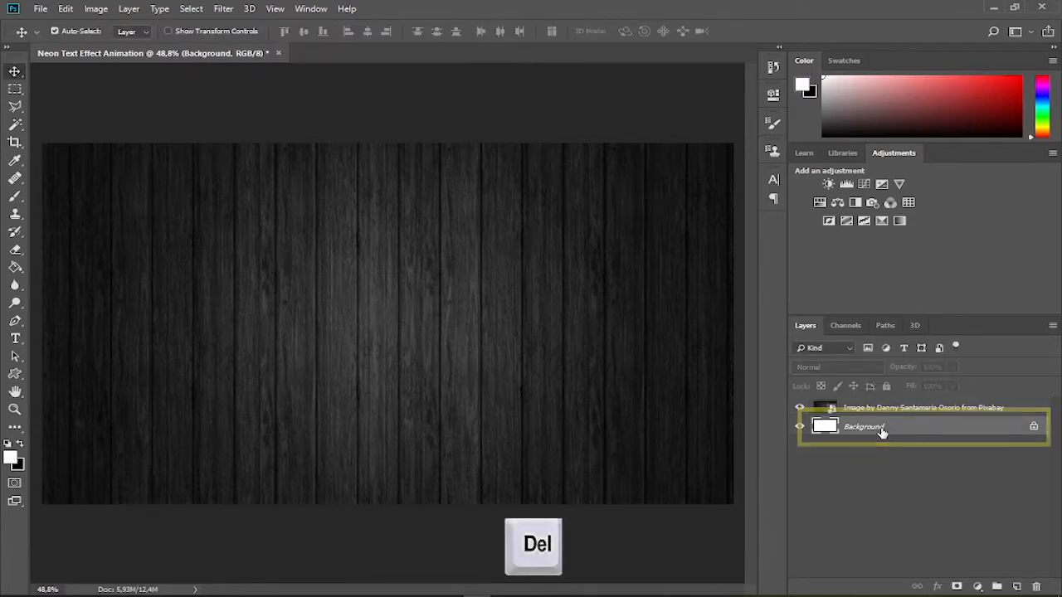
# Step: Add a Brightness/Contrast adjustment layer above the wood image with brightness -65 and contrast 25
pyautogui.click(978, 586)
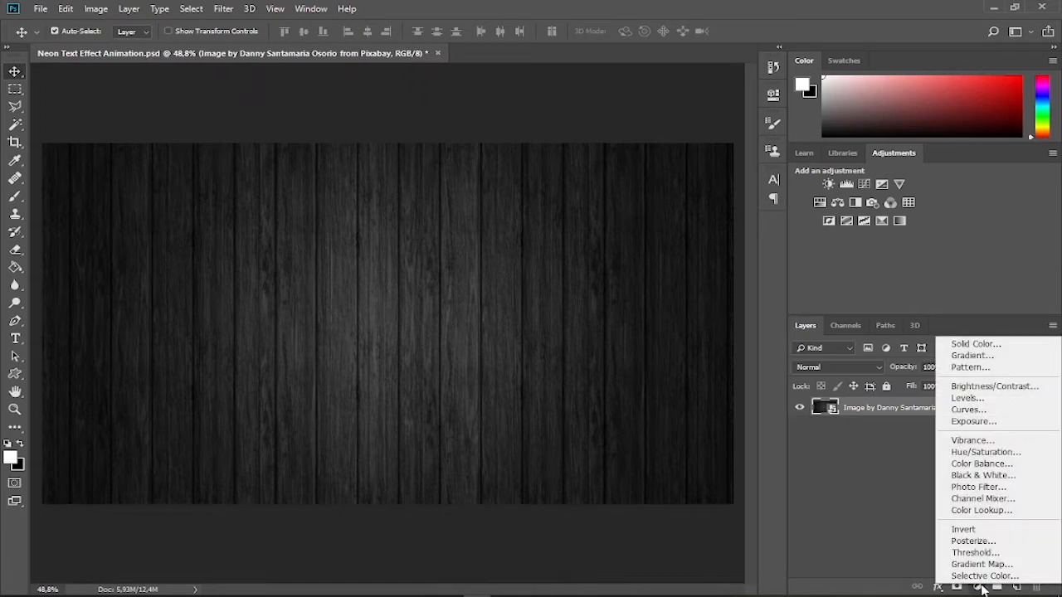
pyautogui.click(1000, 387)
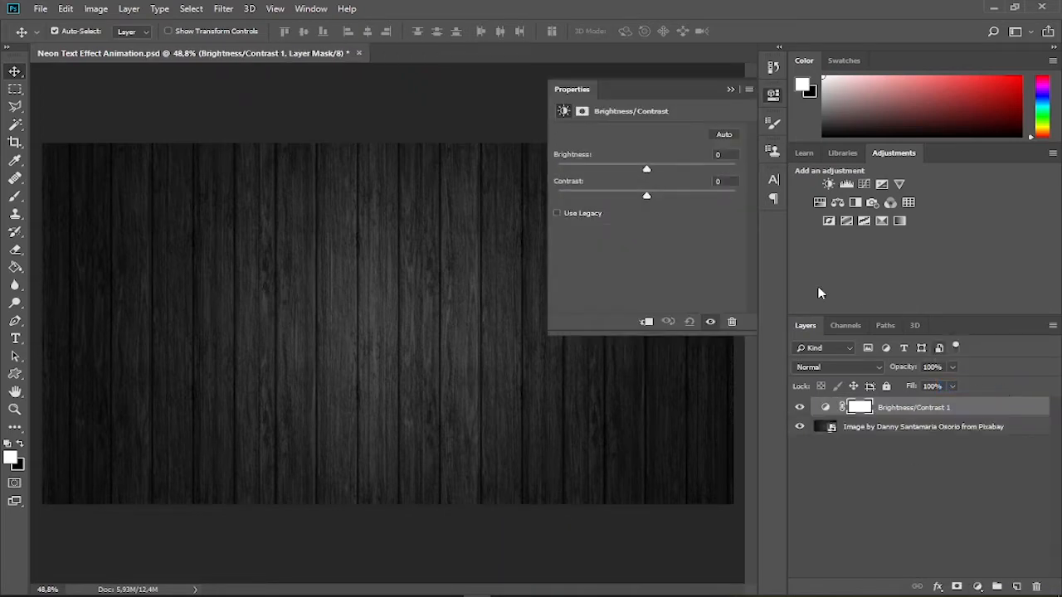
pyautogui.moveTo(647, 169); pyautogui.dragTo(664, 198)
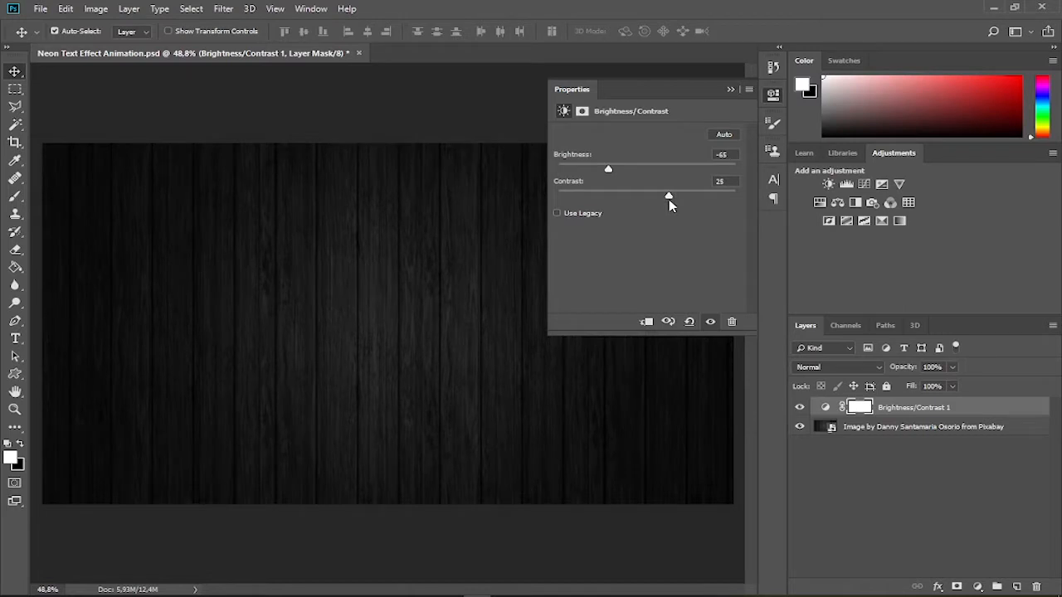
pyautogui.click(731, 90)
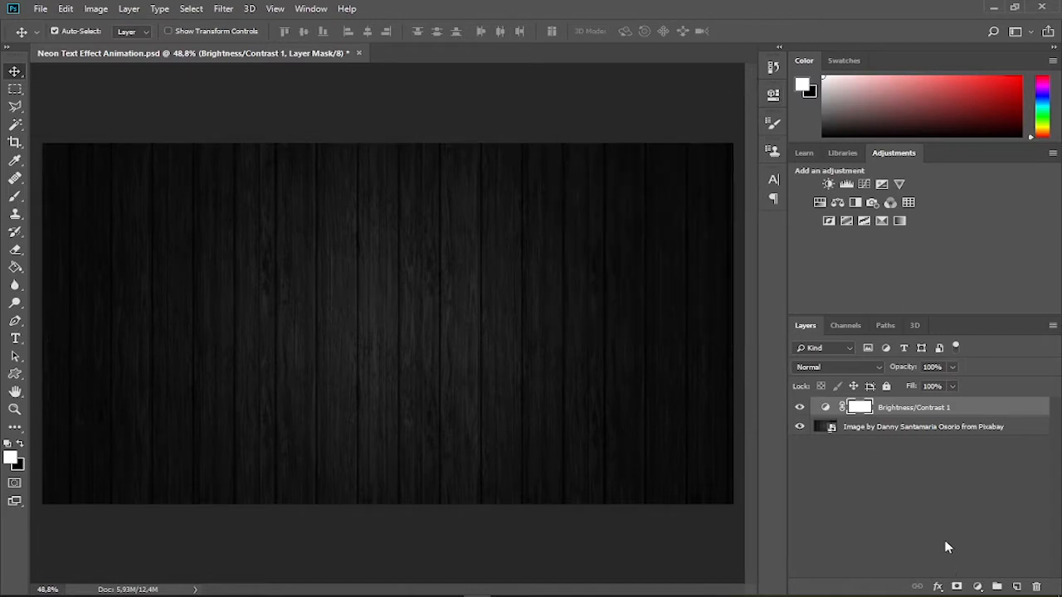
# Step: Group the wood image and its Brightness/Contrast layer, and name the group Board Wall
pyautogui.press('ctrl')
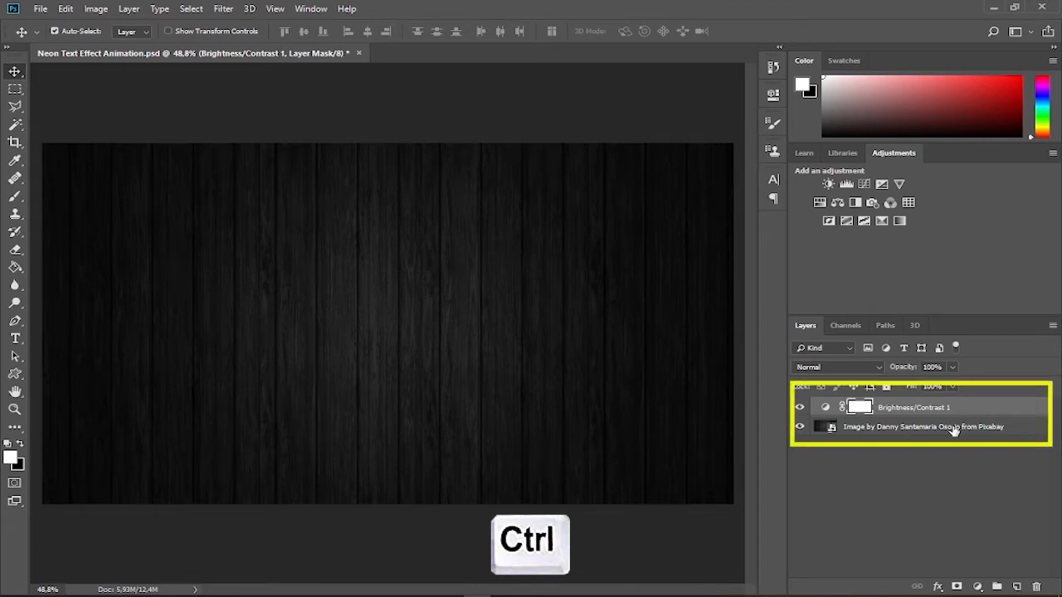
pyautogui.keyDown('ctrl'); pyautogui.click(954, 429); pyautogui.keyUp('ctrl')
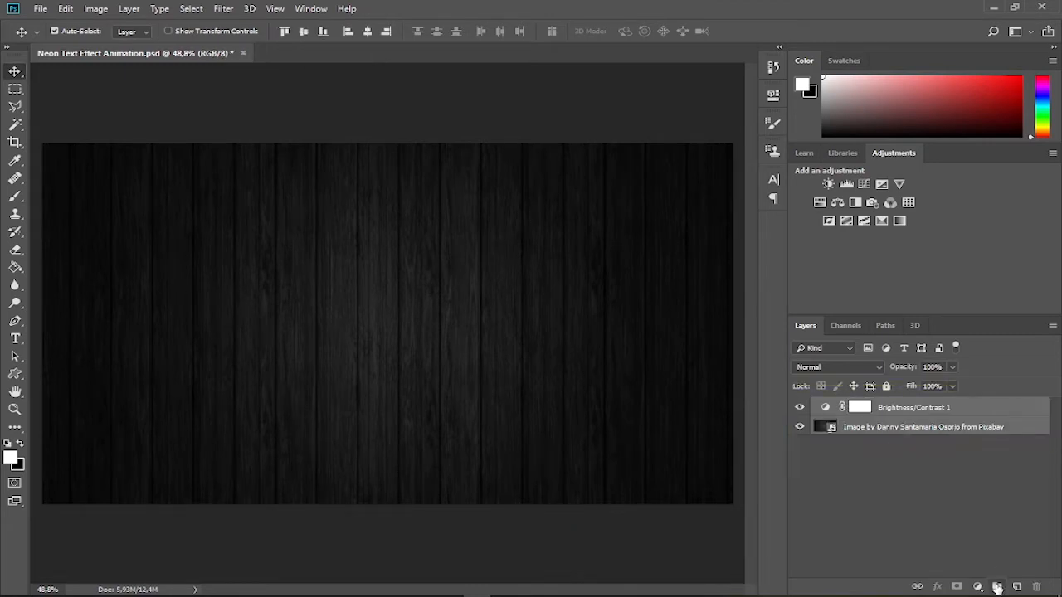
pyautogui.click(998, 587)
pyautogui.doubleClick(855, 407)
pyautogui.write('Board Wall')
pyautogui.press('Return')
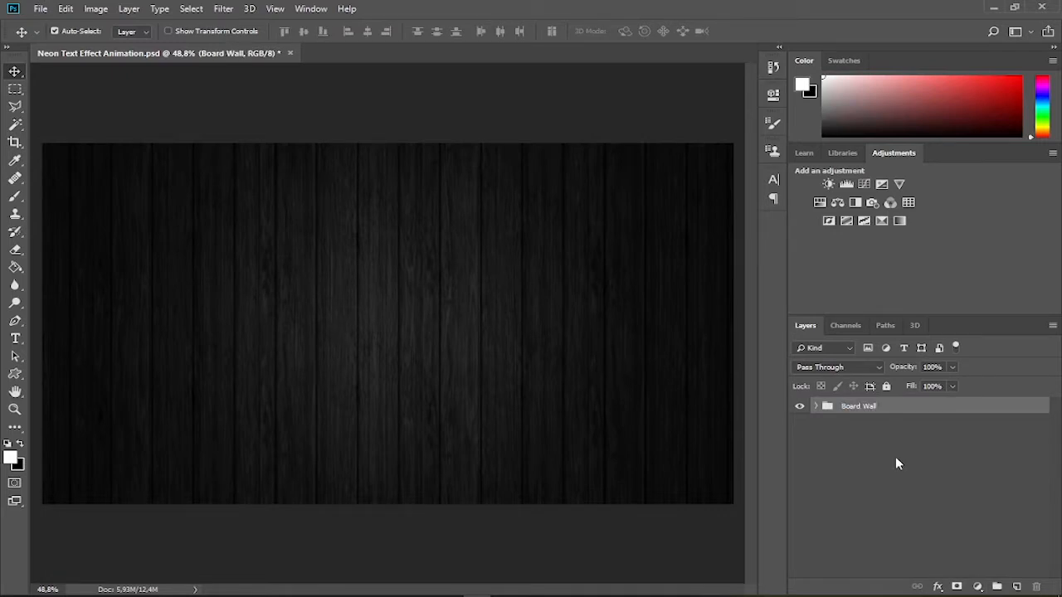
# Step: Create a new layer above the Board Wall group and fill it with black
pyautogui.click(1015, 586)
pyautogui.moveTo(15, 268); pyautogui.dragTo(58, 281)
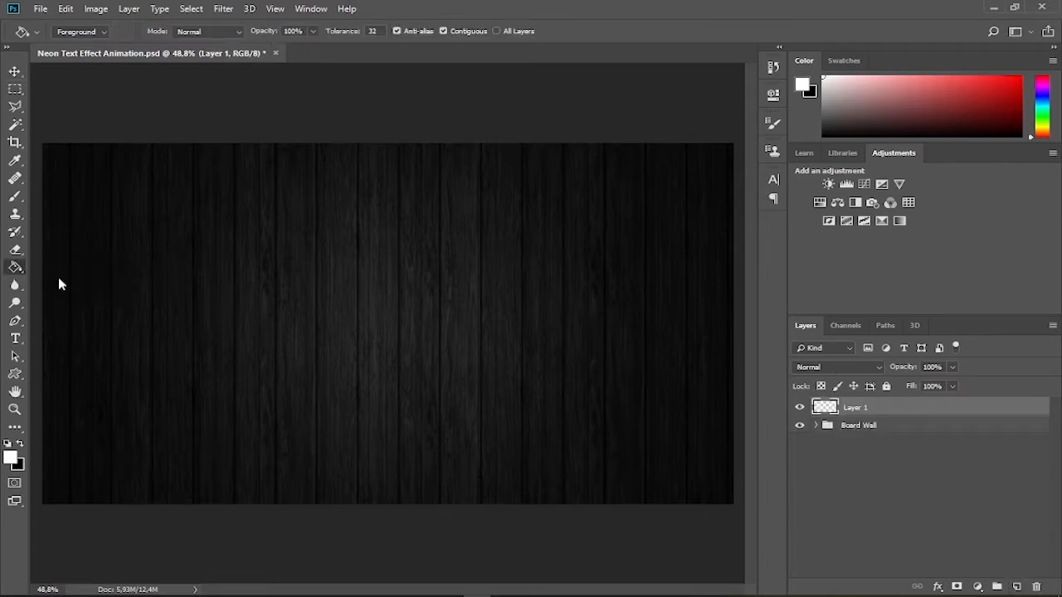
pyautogui.click(20, 446)
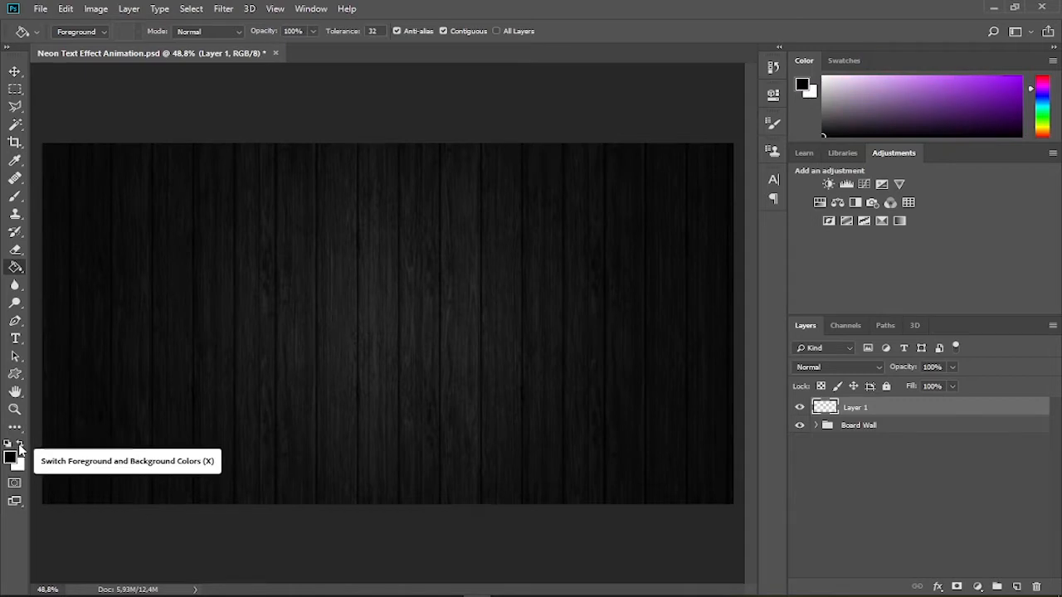
pyautogui.click(415, 342)
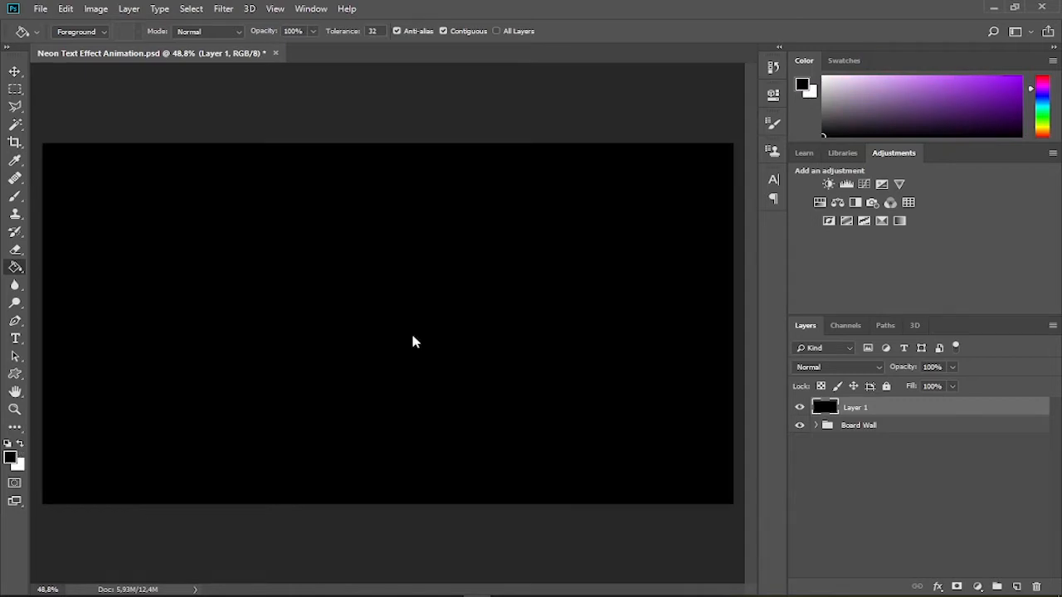
# Step: Paint a single white dab at the canvas centre with a Soft Round brush at 1500 px and 100% opacity
pyautogui.click(18, 199)
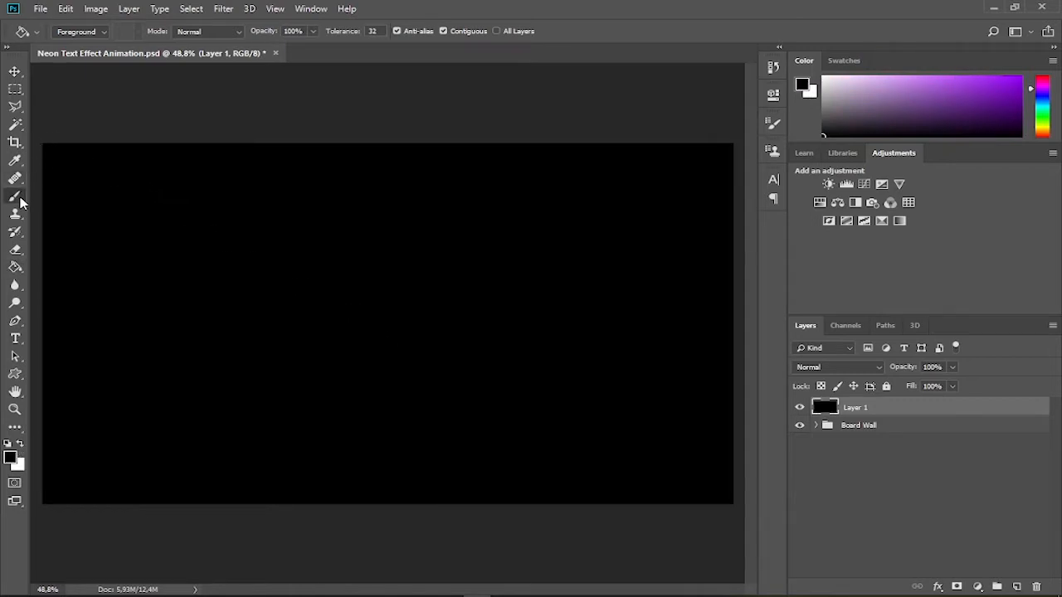
pyautogui.click(78, 204)
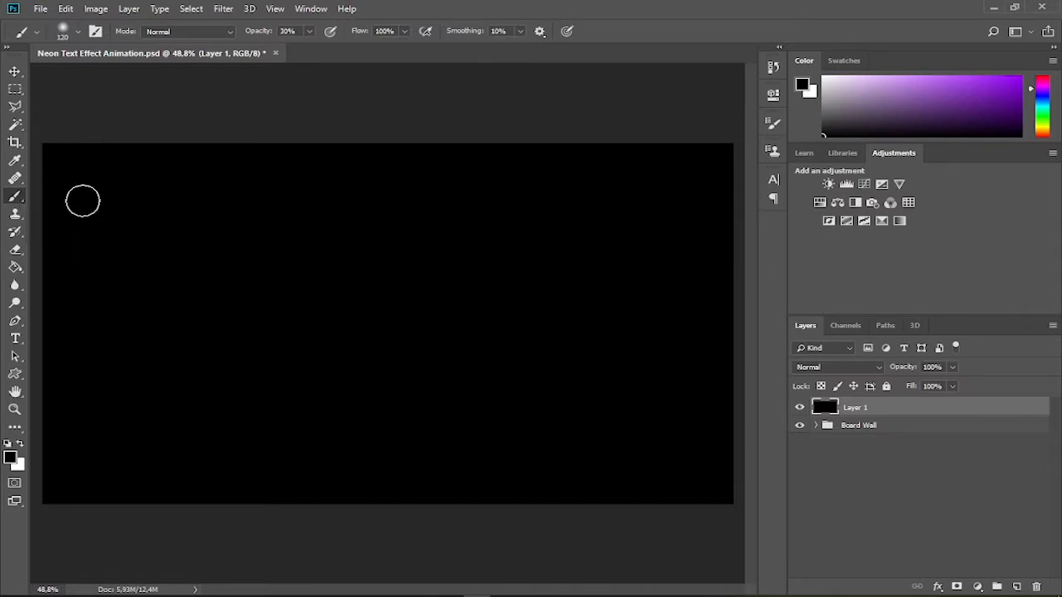
pyautogui.click(79, 34)
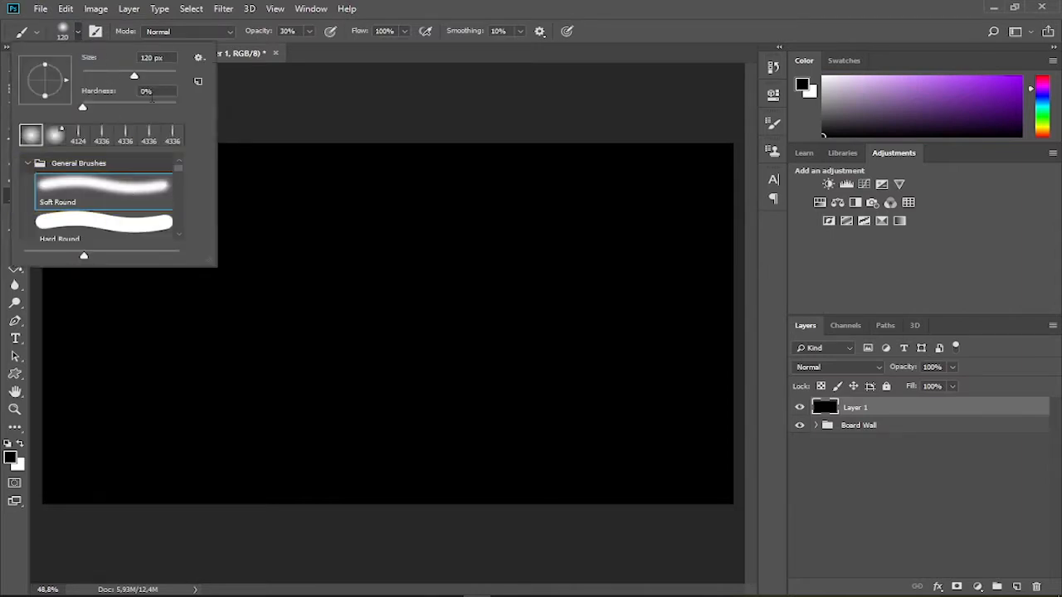
pyautogui.moveTo(155, 58); pyautogui.dragTo(126, 58)
pyautogui.write('1500')
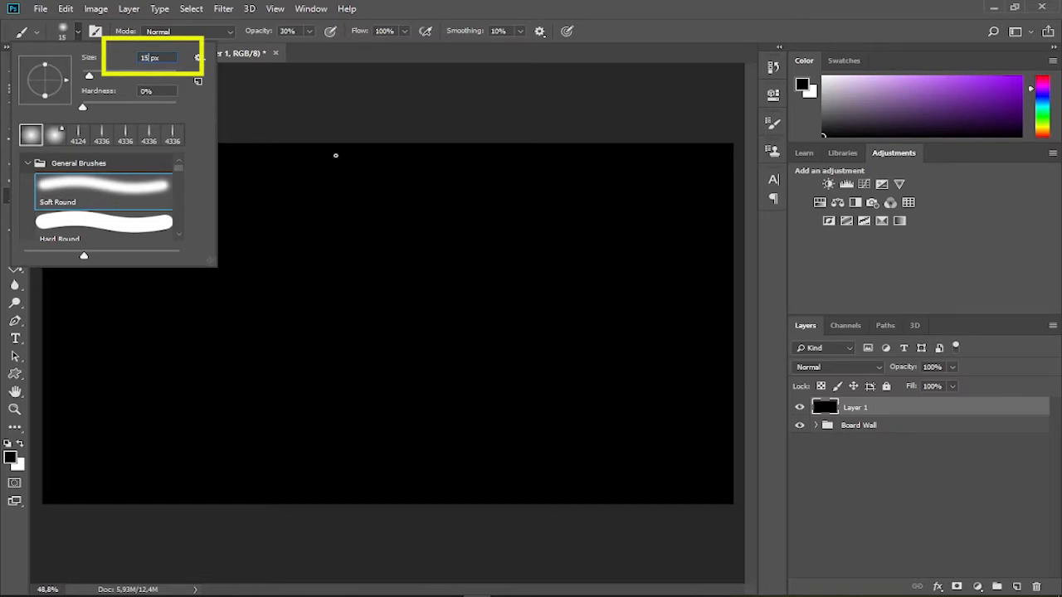
pyautogui.click(286, 31)
pyautogui.write('100')
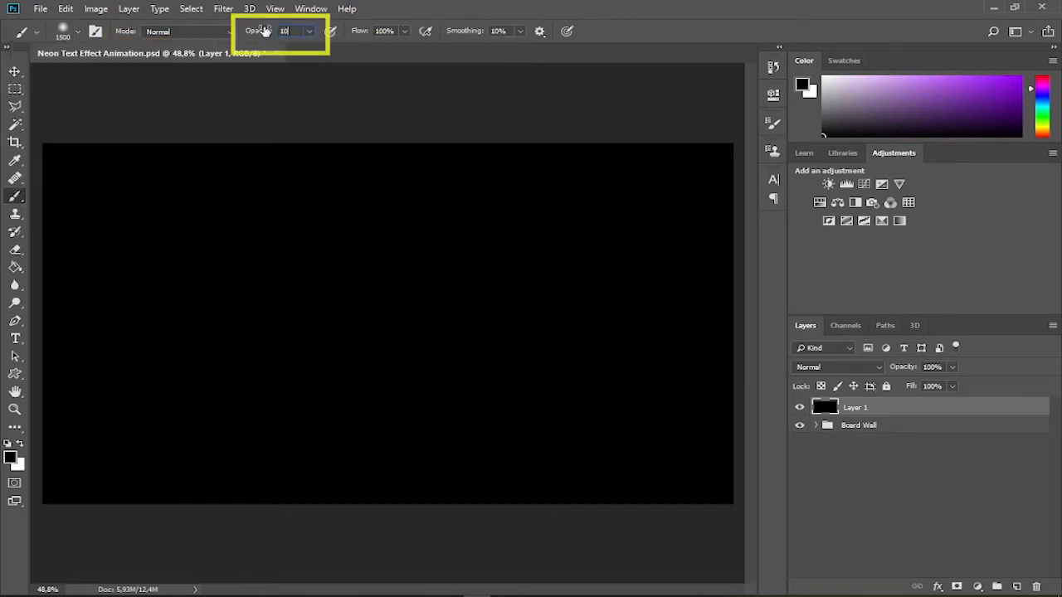
pyautogui.click(404, 34)
pyautogui.click(416, 9)
pyautogui.press('x')
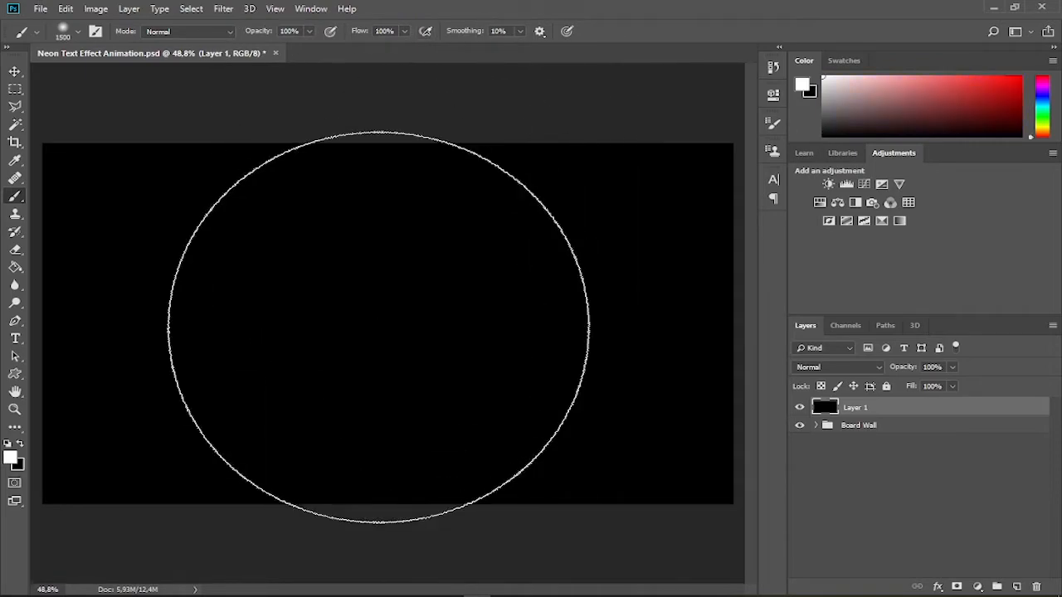
pyautogui.click(378, 327)
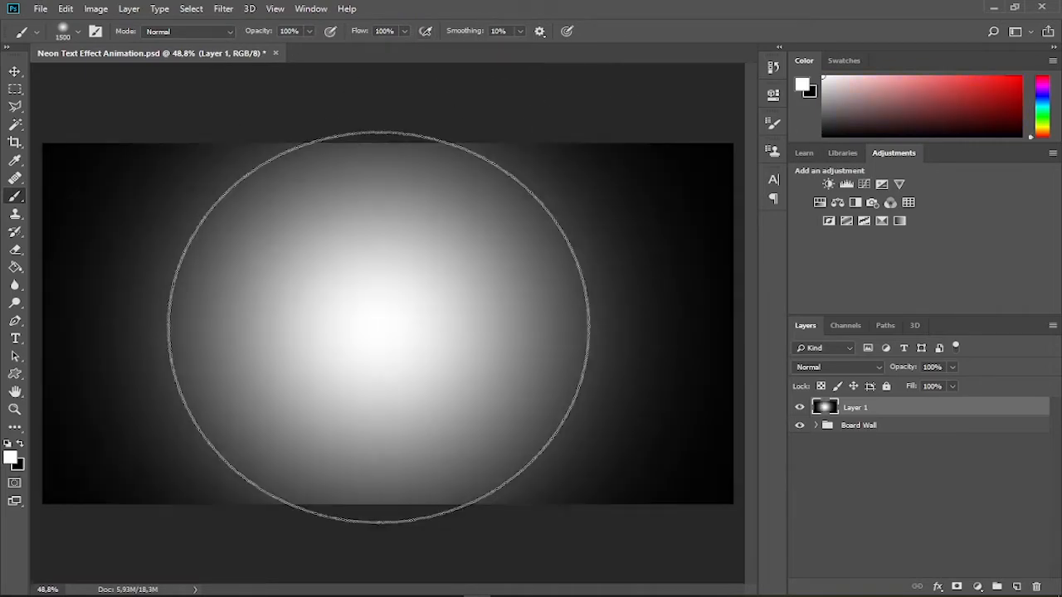
# Step: Set the glow layer to Overlay blending at 65% opacity and rename it Light
pyautogui.click(869, 369)
pyautogui.click(872, 191)
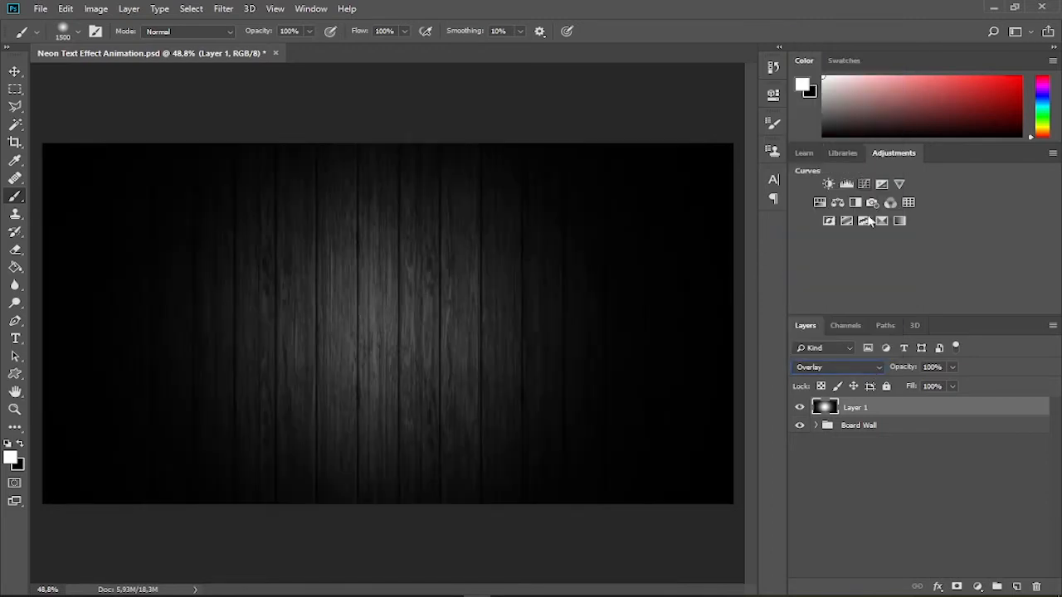
pyautogui.doubleClick(866, 408)
pyautogui.write('Light')
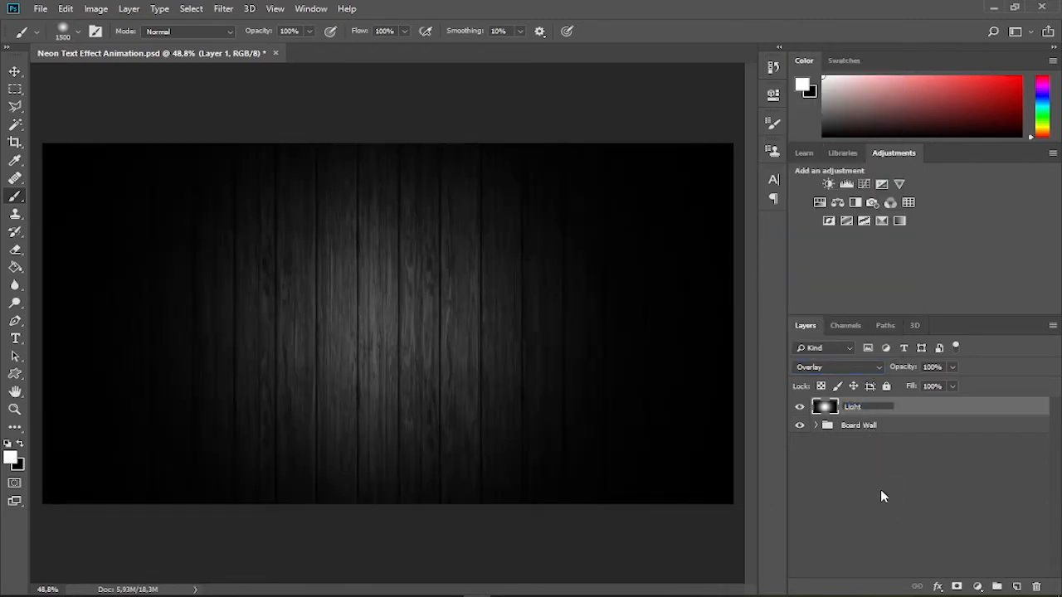
pyautogui.press('Return')
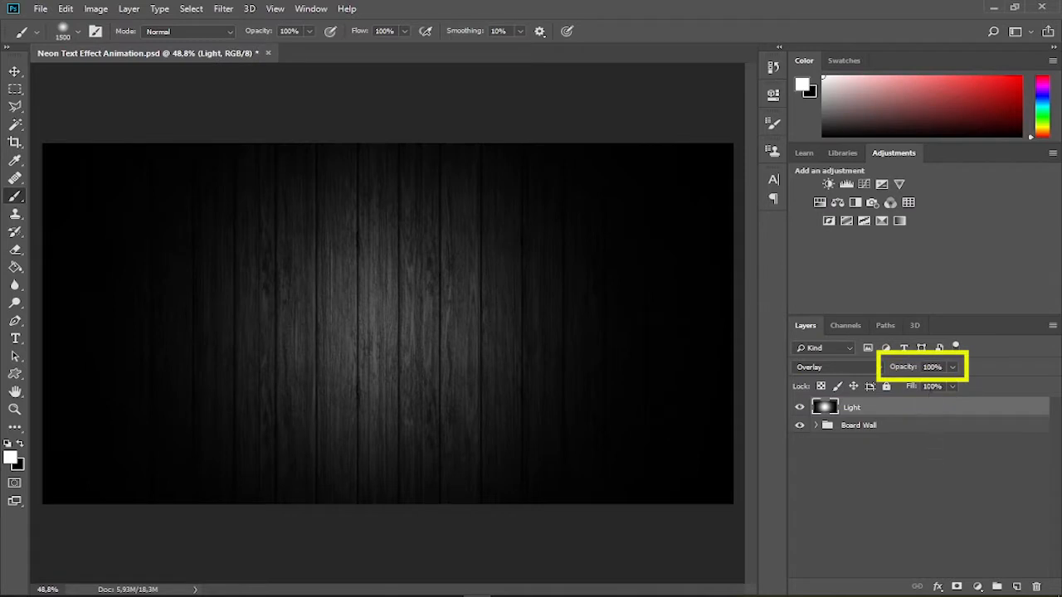
pyautogui.moveTo(911, 370); pyautogui.dragTo(886, 373)
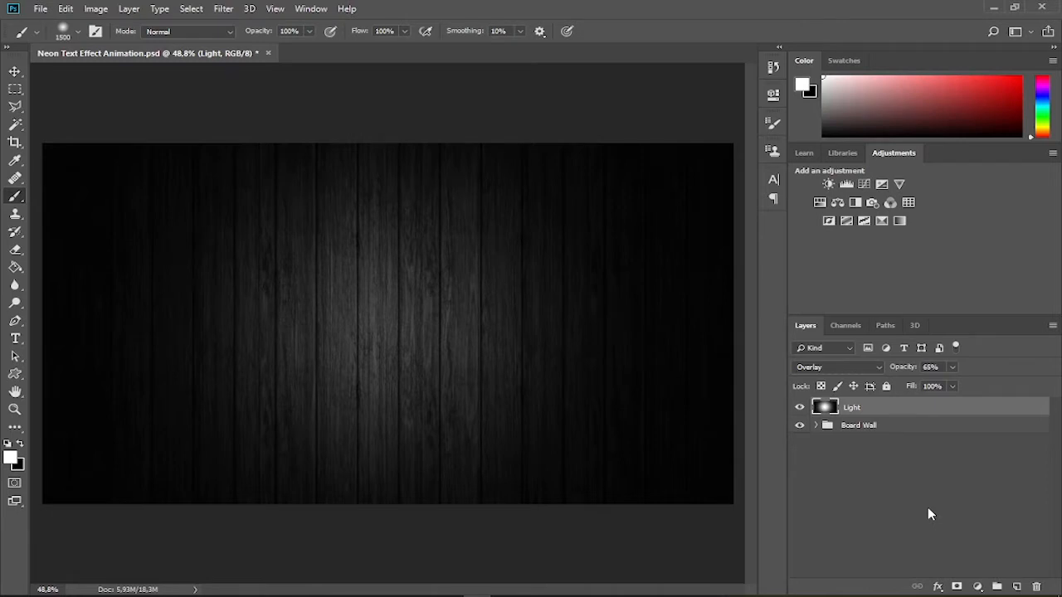
# Step: Add the letter n as white text near the middle of the canvas in the Clip Regular font at 350 pt
pyautogui.click(15, 337)
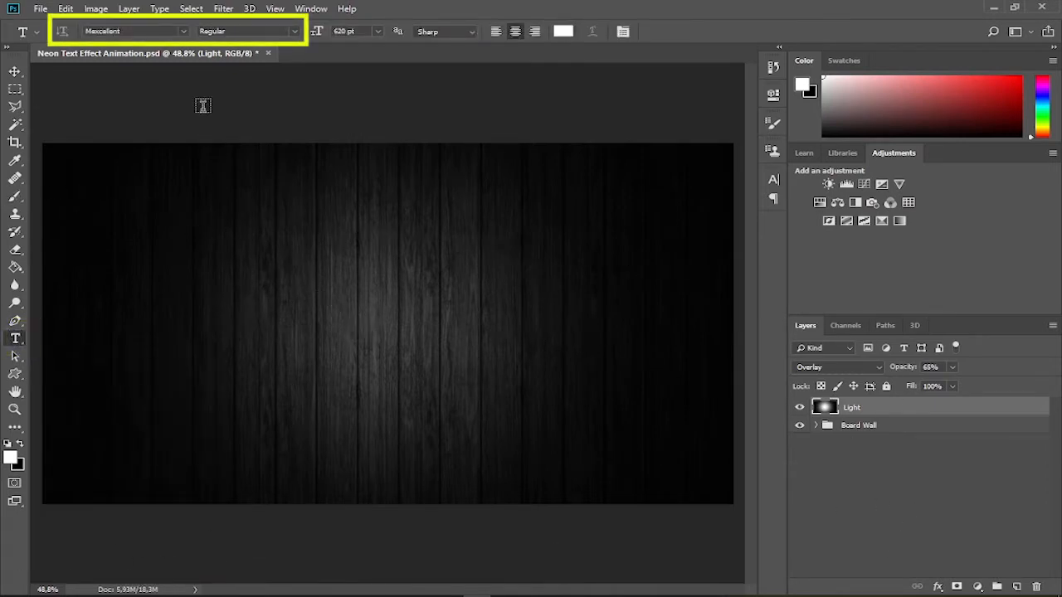
pyautogui.click(154, 31)
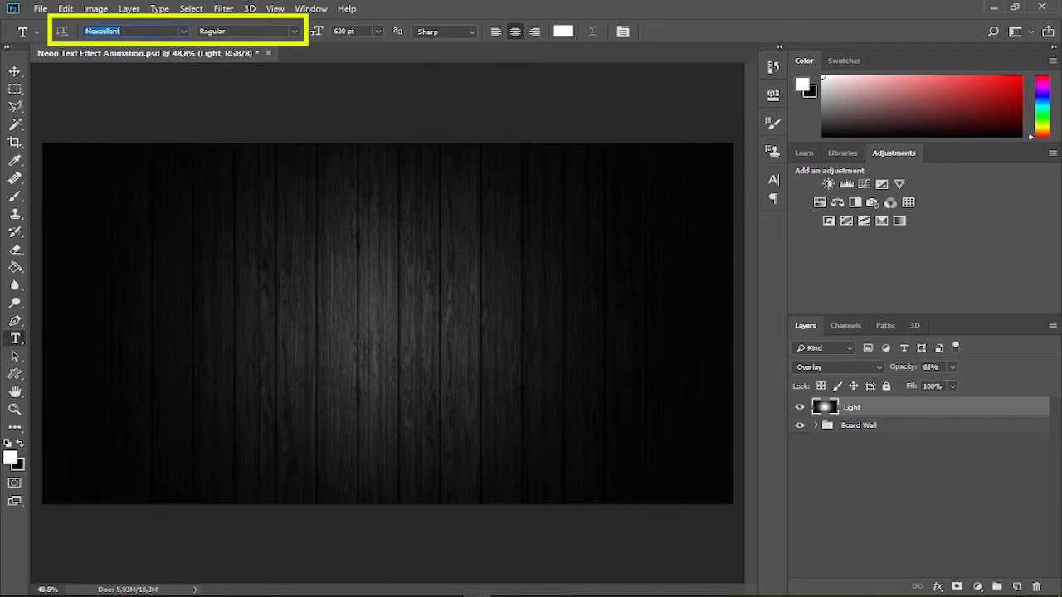
pyautogui.write('cli')
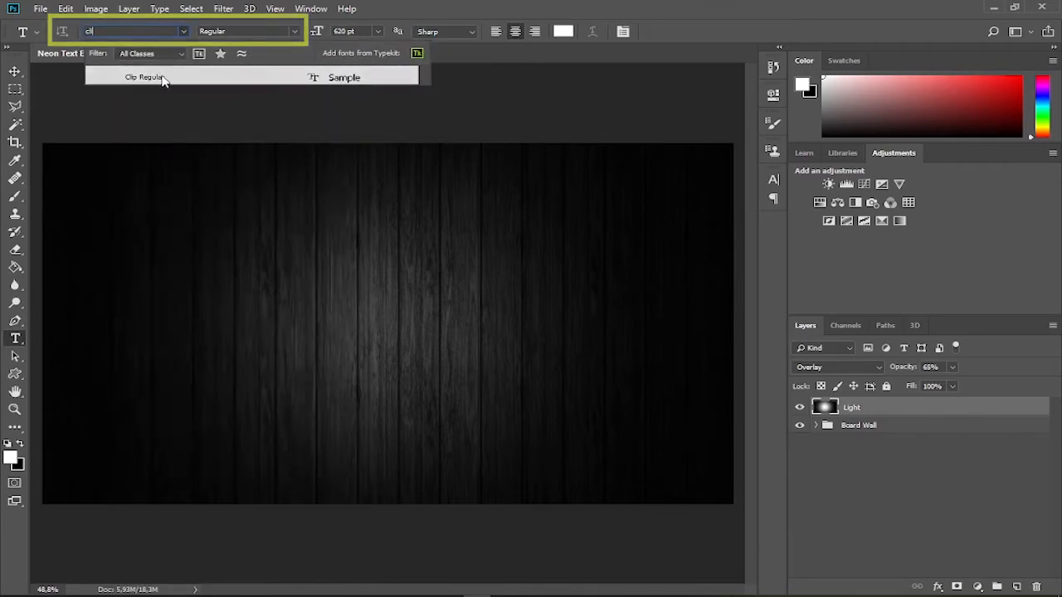
pyautogui.click(166, 76)
pyautogui.click(346, 32)
pyautogui.write('350')
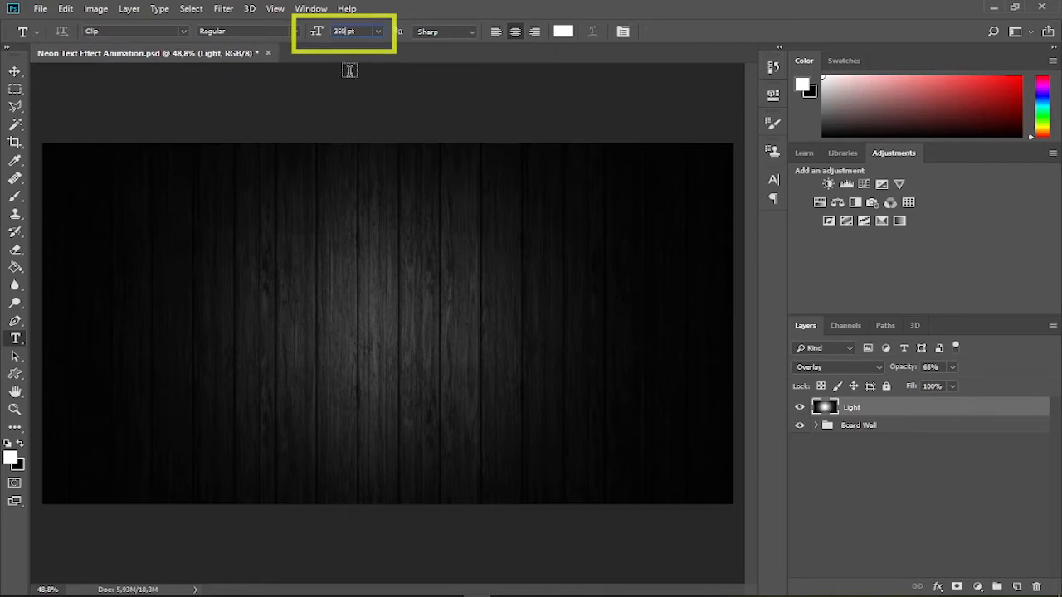
pyautogui.click(326, 327)
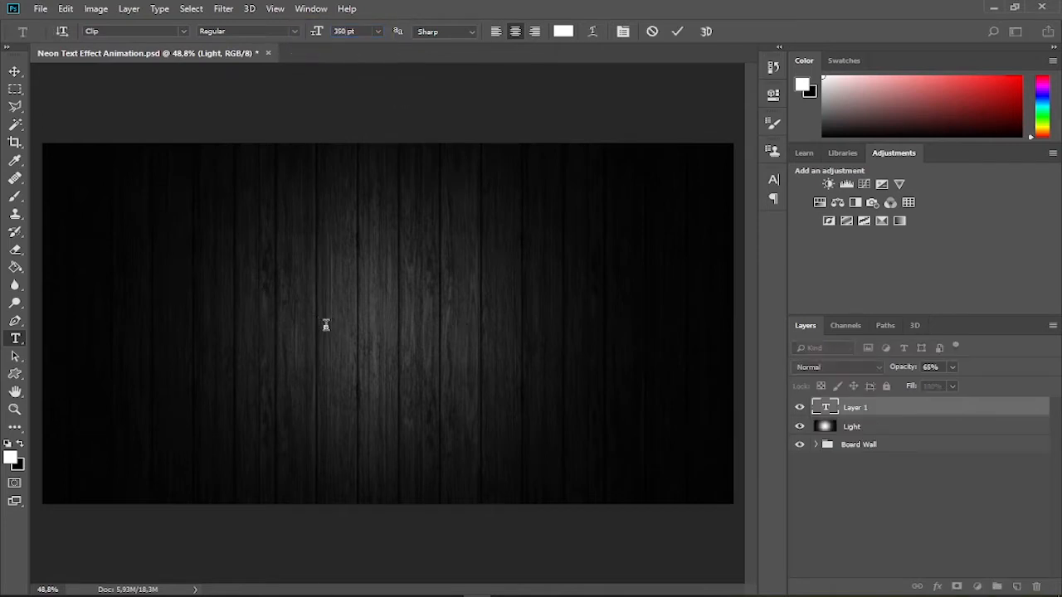
pyautogui.write('n')
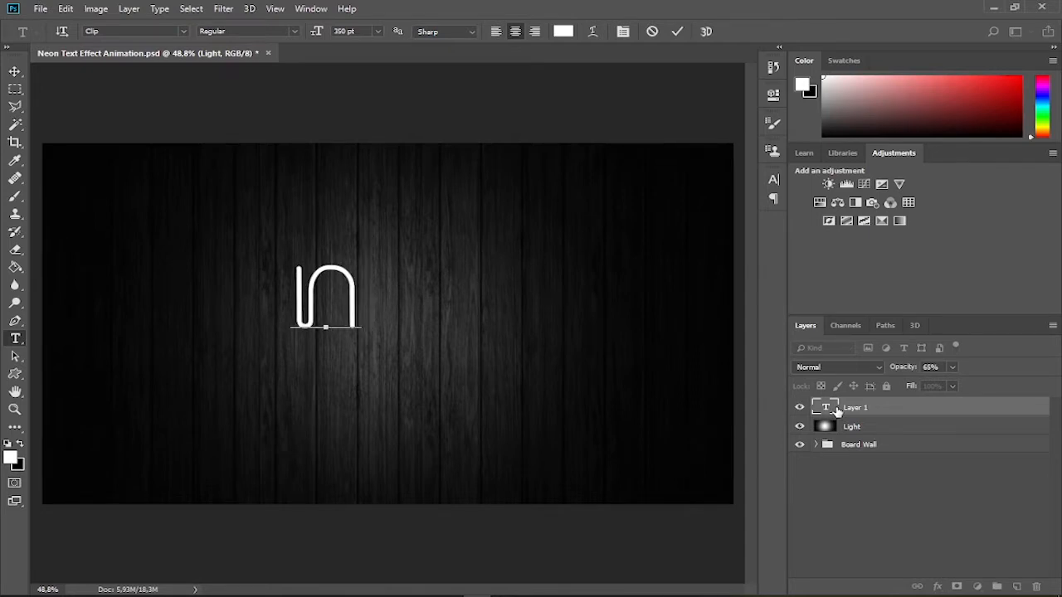
# Step: Set the font size of the letter n to 400 pt and commit the text
pyautogui.hotkey('ctrl', 'a')
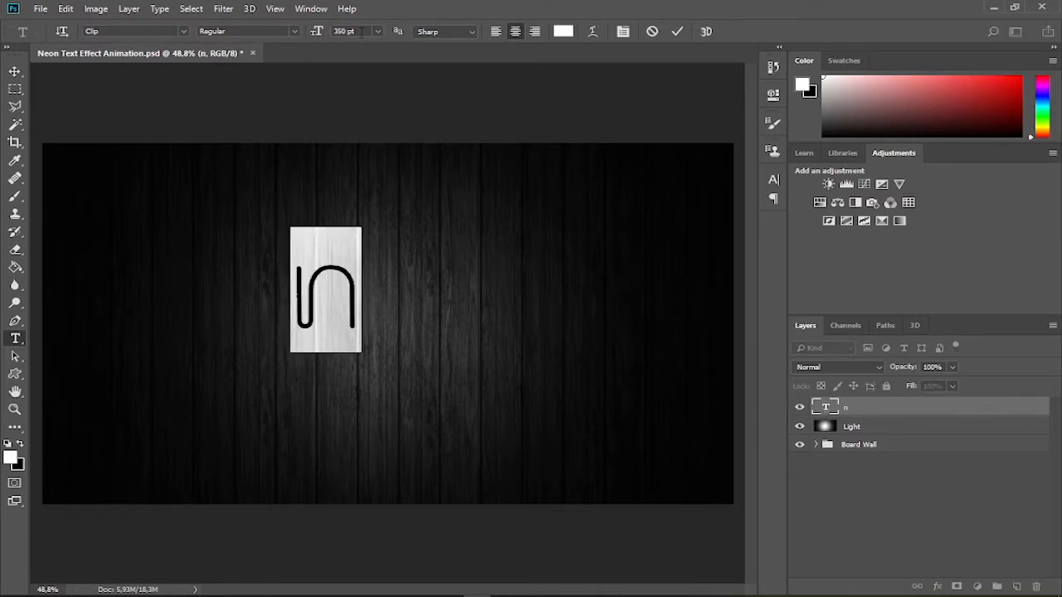
pyautogui.click(324, 30)
pyautogui.click(676, 32)
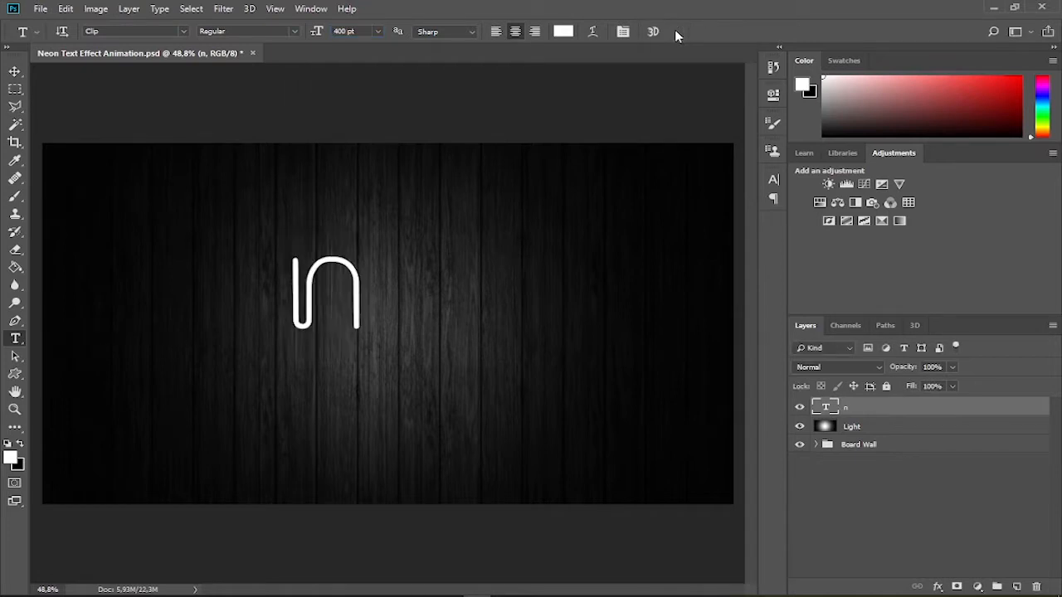
# Step: Move the letter n to the centre of the canvas and shift the Light layer to line up with the canvas centre
pyautogui.click(14, 71)
pyautogui.moveTo(300, 296); pyautogui.dragTo(374, 336)
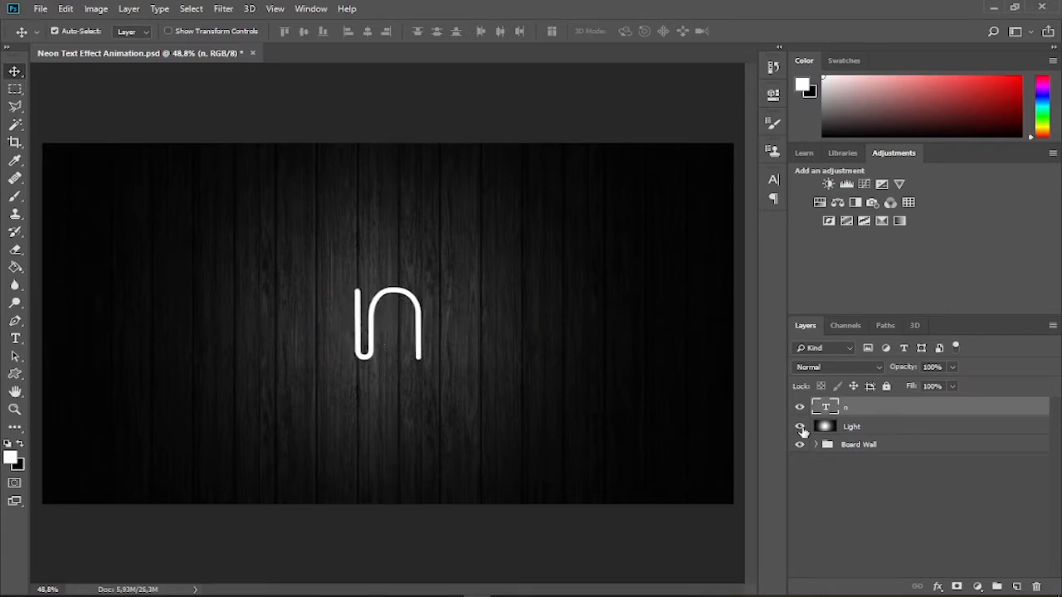
pyautogui.click(827, 432)
pyautogui.moveTo(450, 370); pyautogui.dragTo(486, 379)
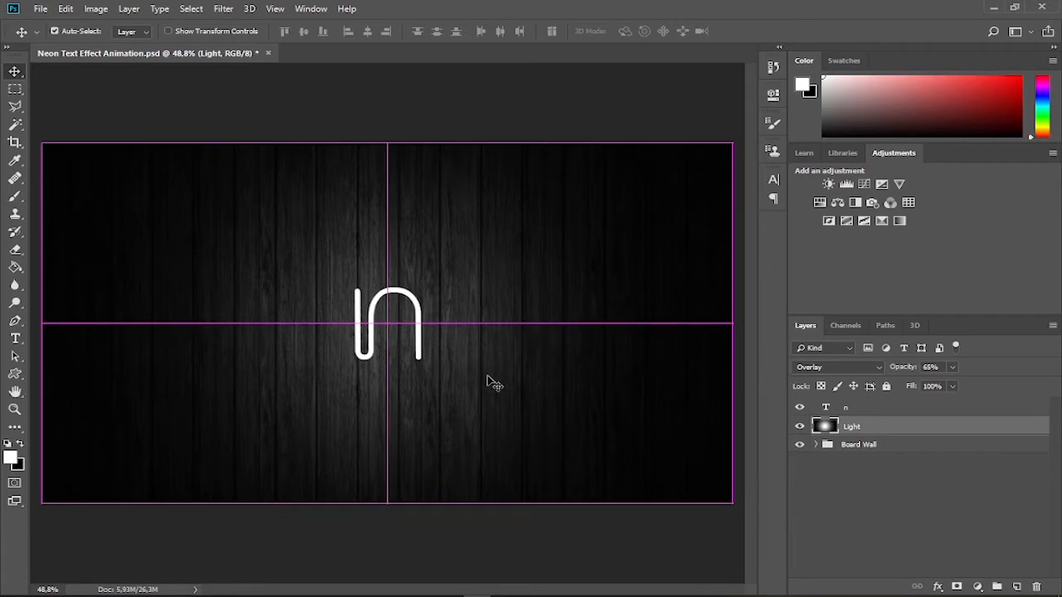
# Step: Convert the n text layer to a smart object
pyautogui.click(860, 410)
pyautogui.rightClick(872, 411)
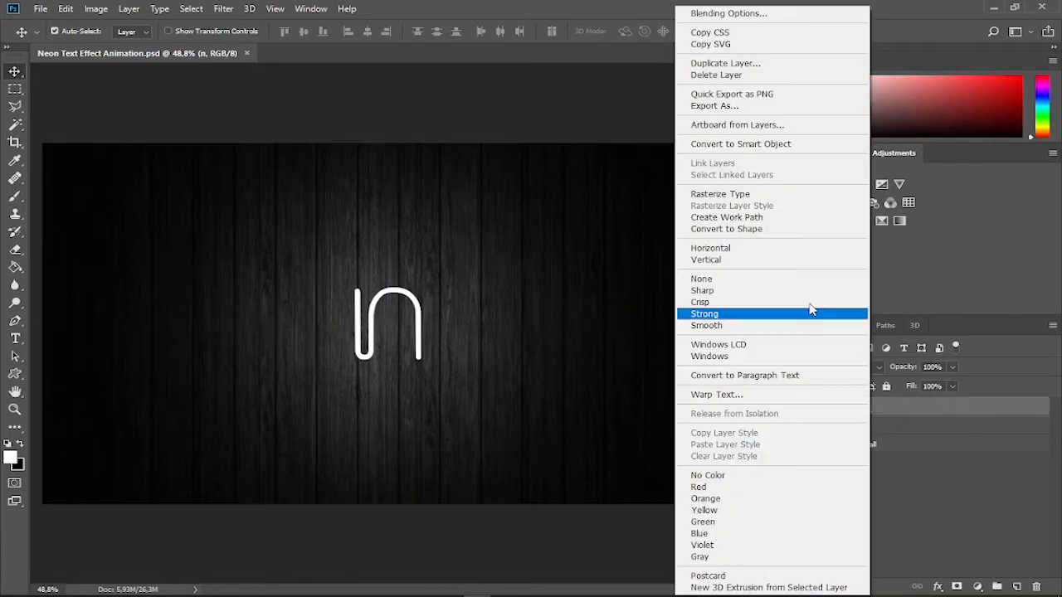
pyautogui.click(813, 146)
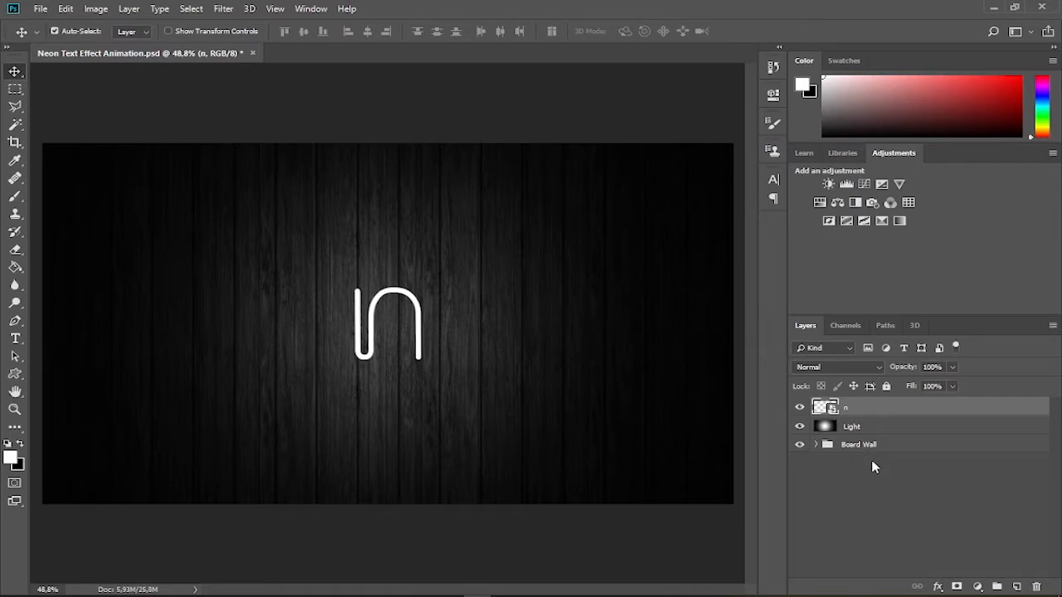
# Step: Duplicate the n smart object, naming the copy Glow N and the original N
pyautogui.hotkey('ctrl', 'j')
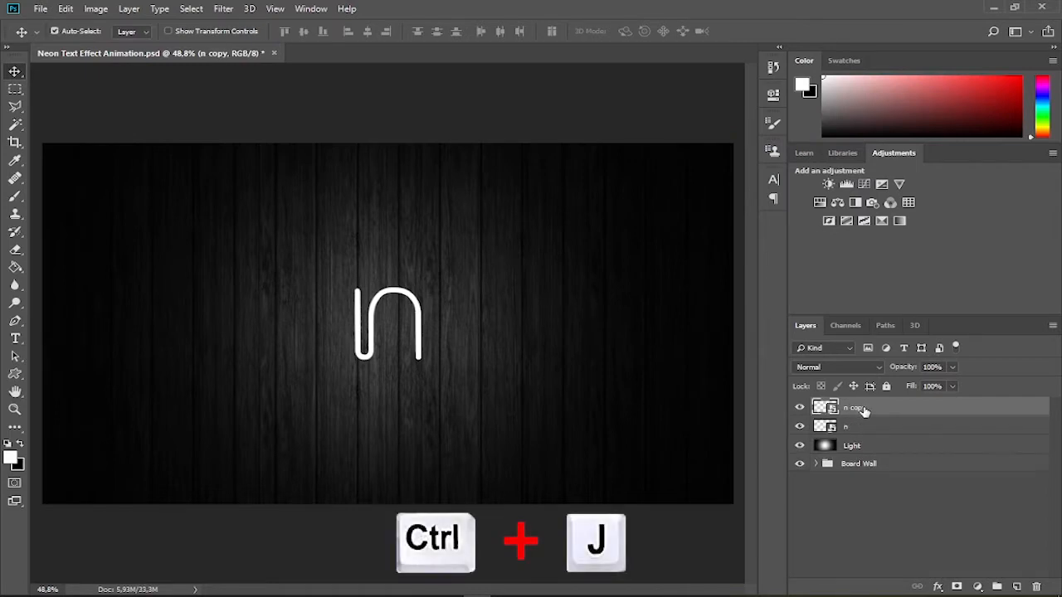
pyautogui.doubleClick(856, 408)
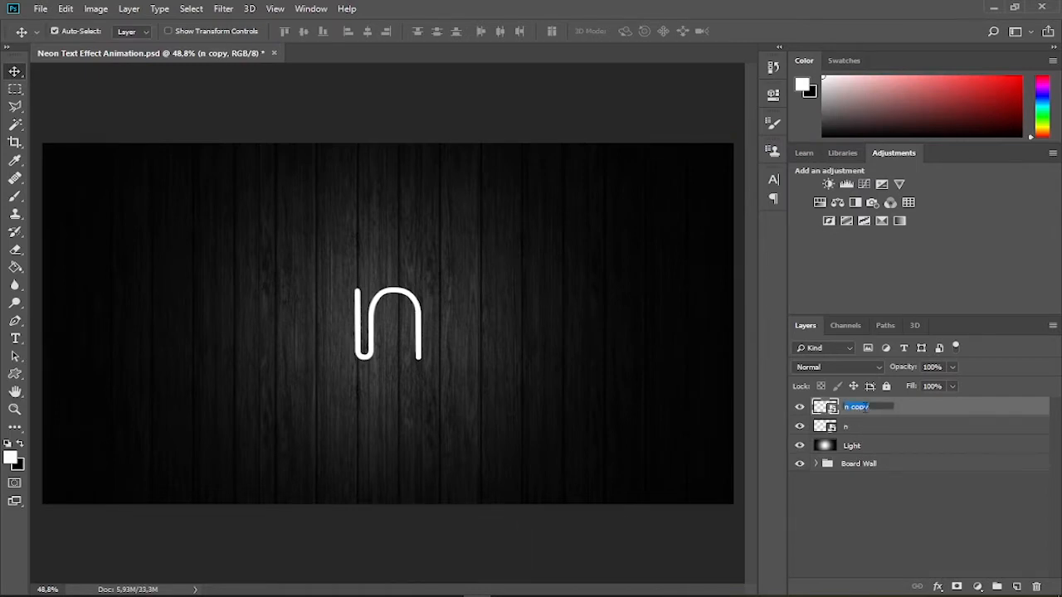
pyautogui.write('Glow N')
pyautogui.press('Return')
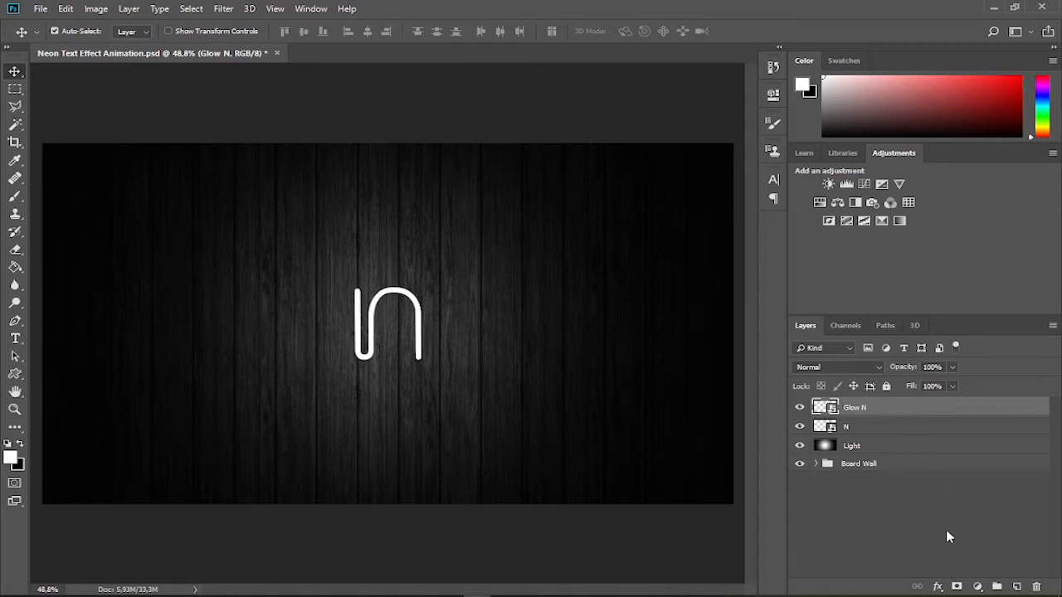
# Step: Add an Outer Glow to the Glow N layer with 75% opacity, colour 00b9fd and a size of 90 px
pyautogui.click(937, 587)
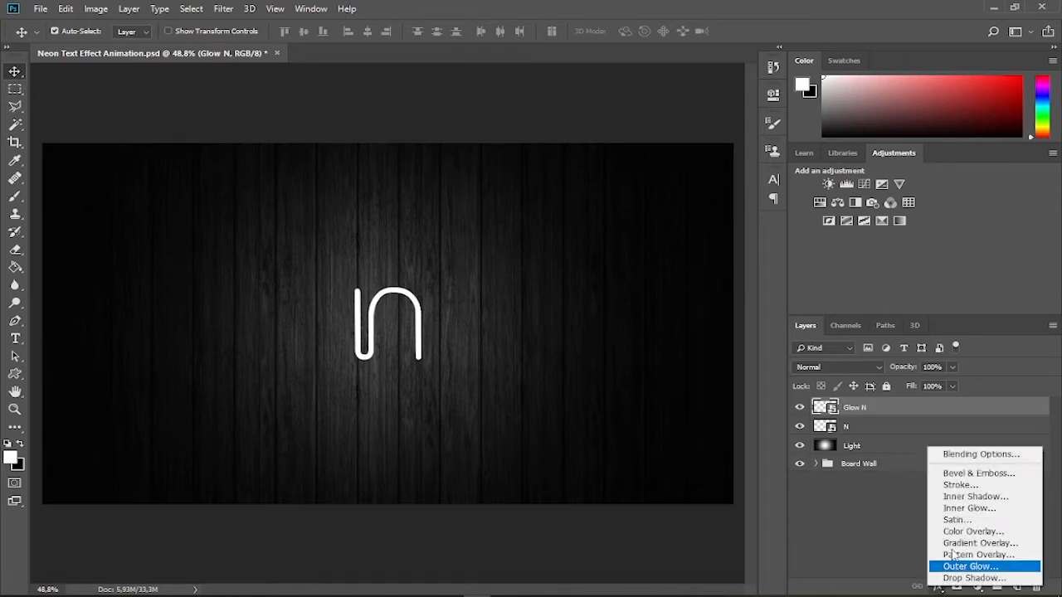
pyautogui.click(979, 456)
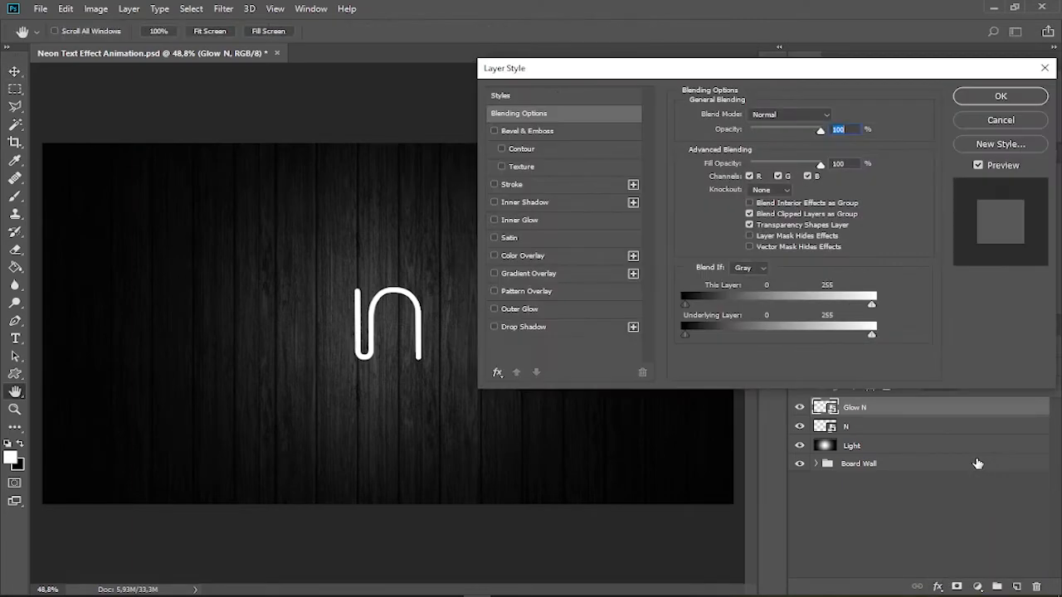
pyautogui.click(547, 309)
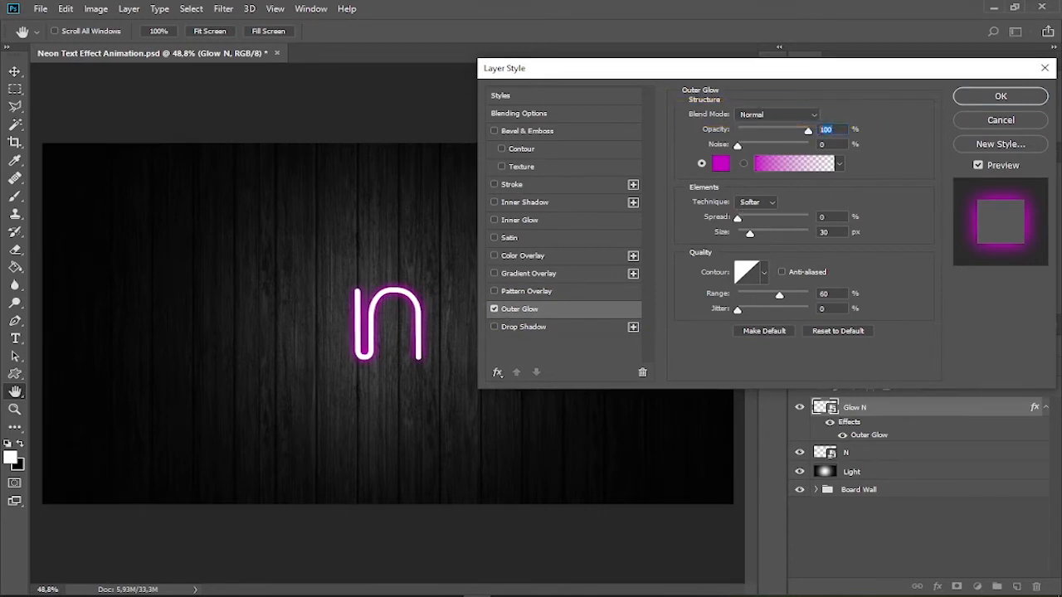
pyautogui.write('75')
pyautogui.click(720, 165)
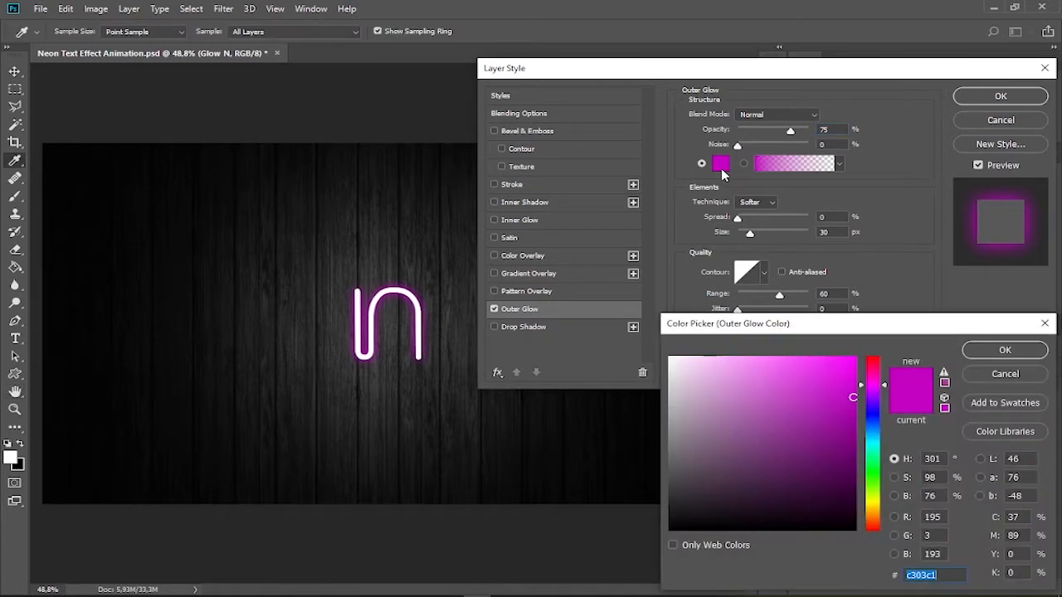
pyautogui.write('00b9fd')
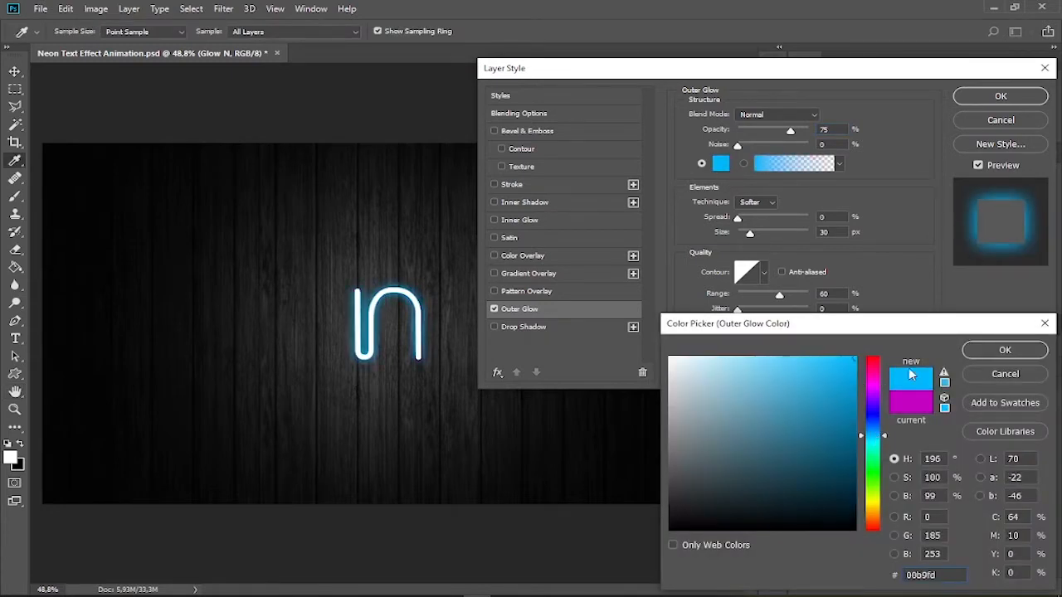
pyautogui.click(996, 353)
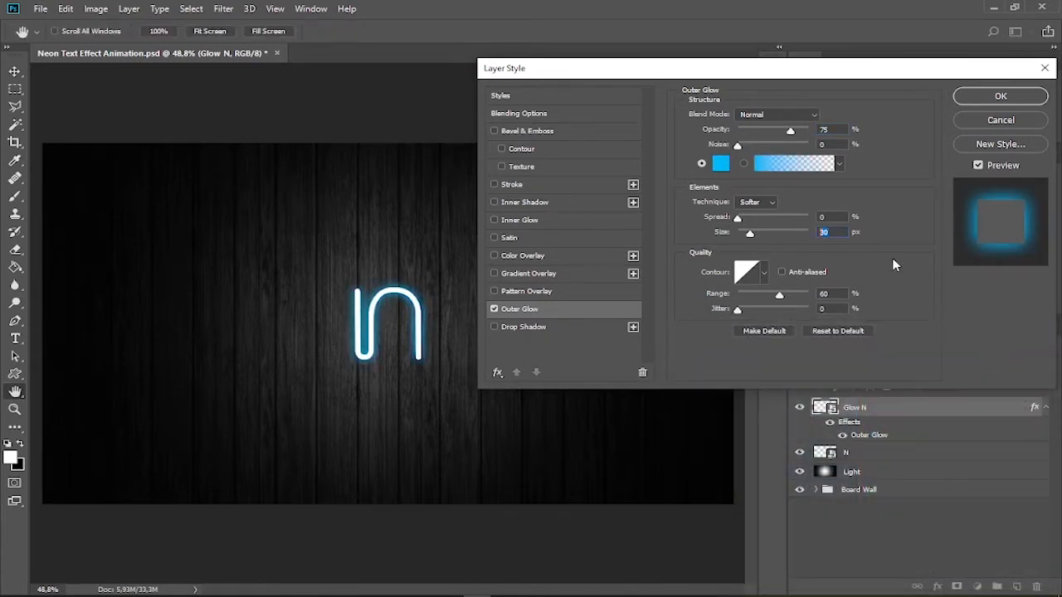
pyautogui.click(1001, 96)
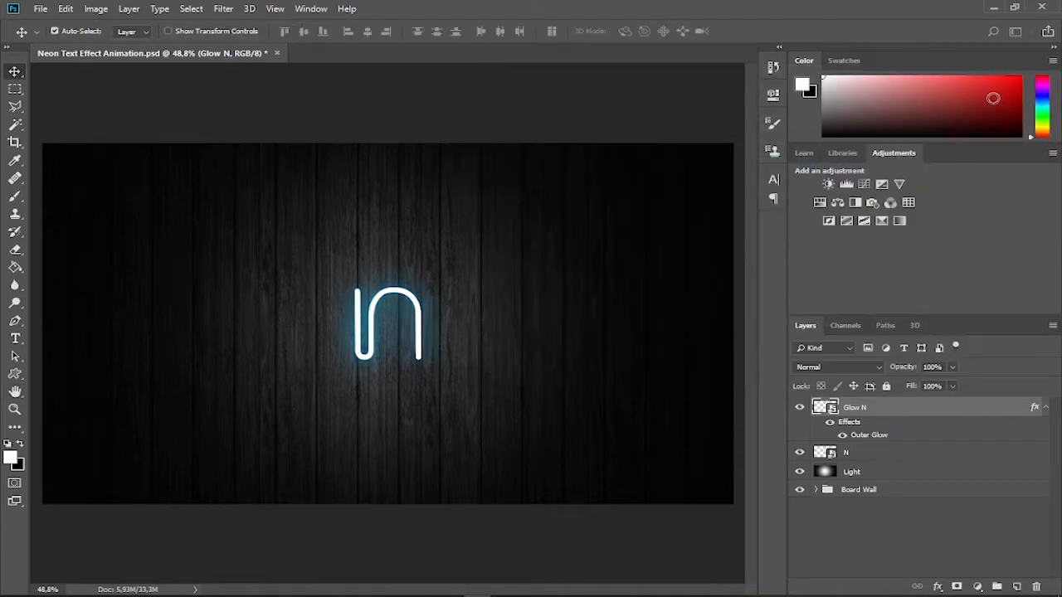
# Step: Save the document and duplicate the Glow N layer as Glow N 2
pyautogui.hotkey('ctrl', 's')
pyautogui.hotkey('ctrl', 'j')
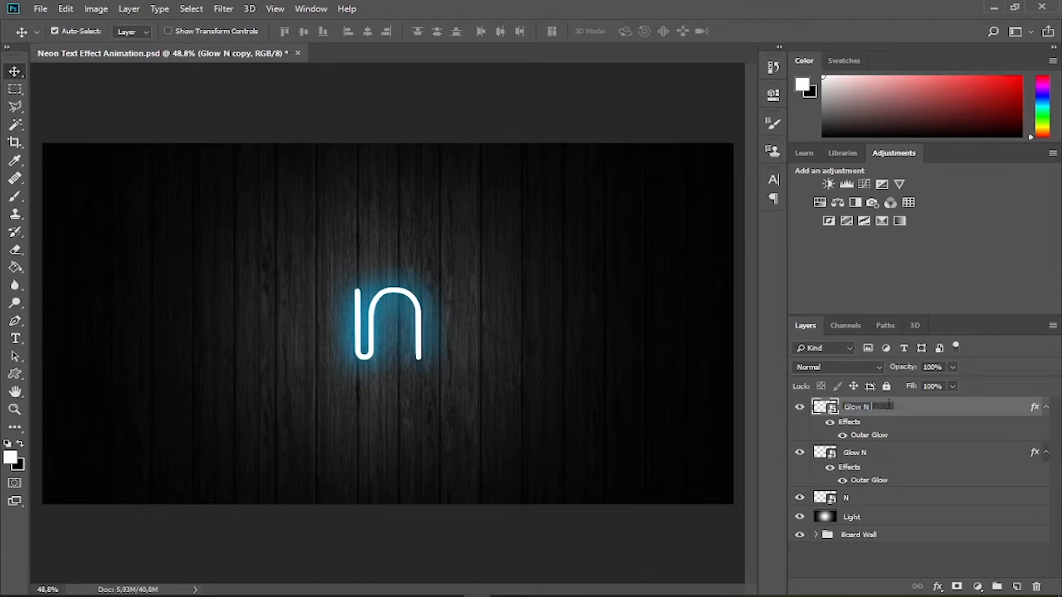
pyautogui.press('Return')
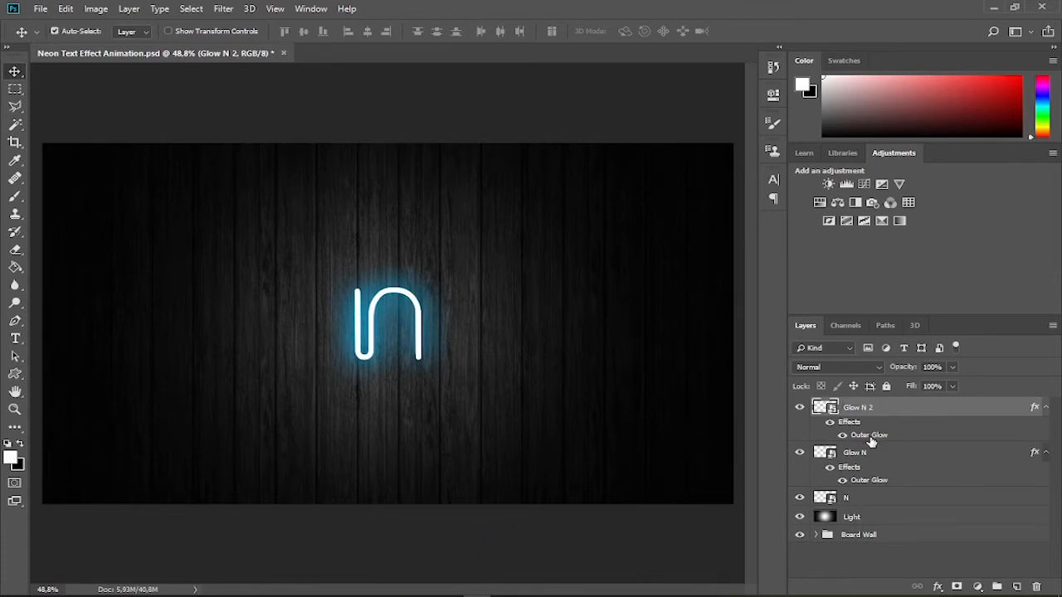
# Step: Change the Outer Glow of Glow N 2 to 100% opacity, the lighter blue 4bcdfd and a size of about 27 px
pyautogui.doubleClick(869, 436)
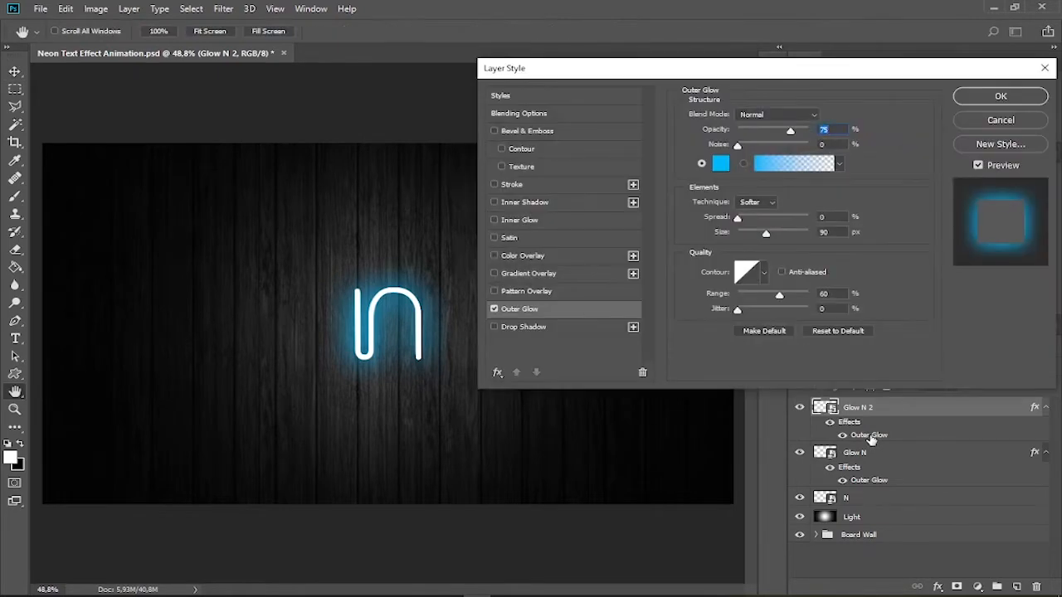
pyautogui.write('100')
pyautogui.click(743, 164)
pyautogui.click(725, 171)
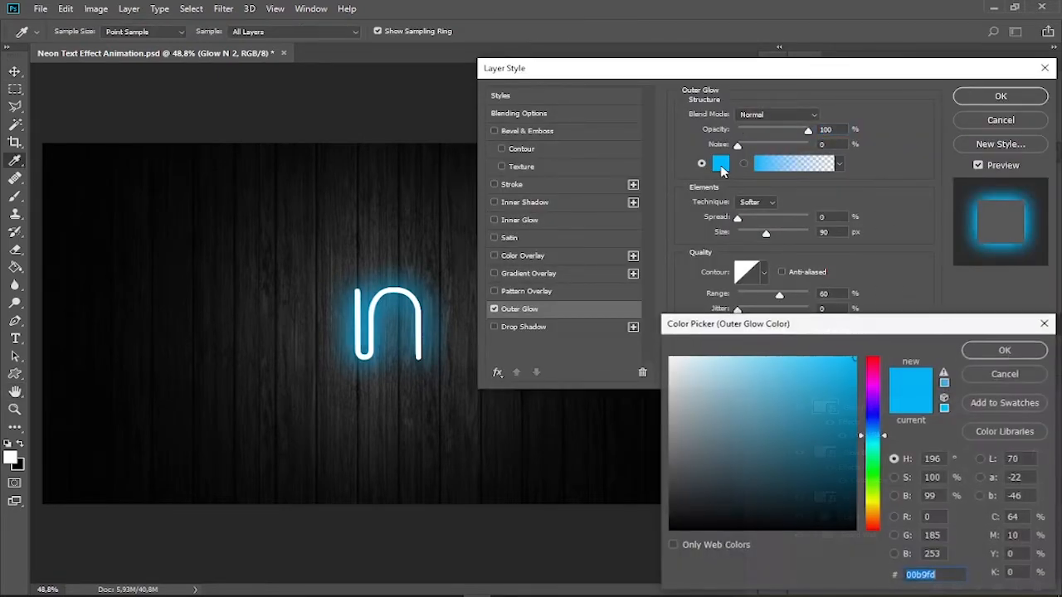
pyautogui.moveTo(833, 358); pyautogui.dragTo(807, 357)
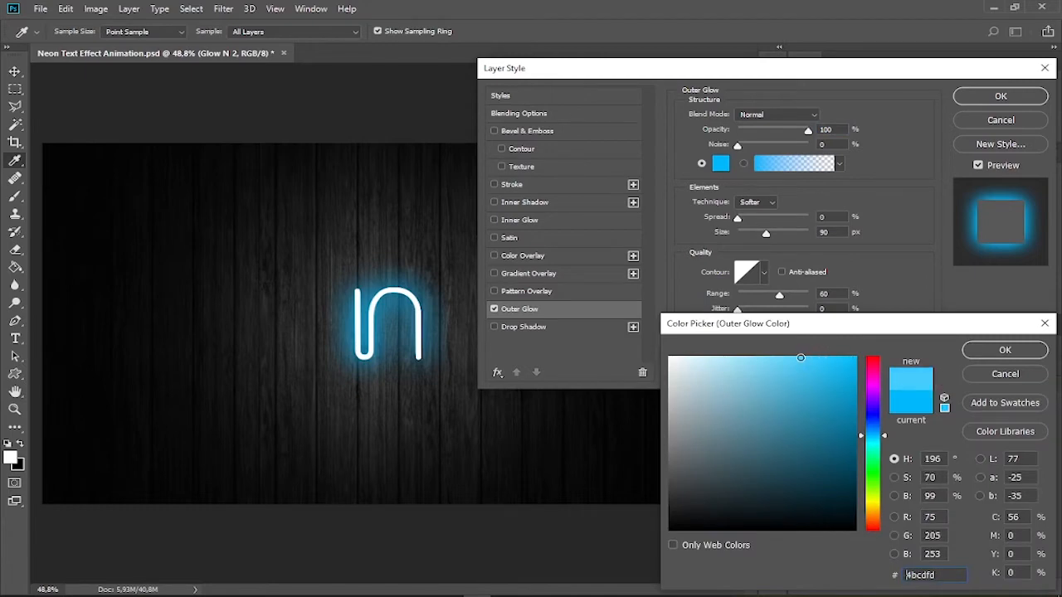
pyautogui.press('Return')
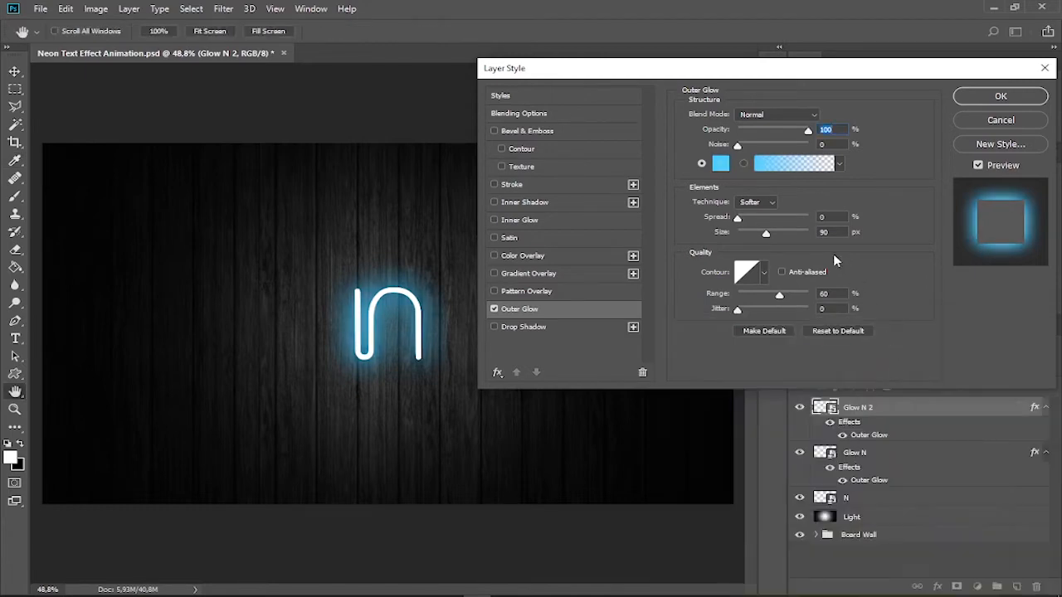
pyautogui.moveTo(766, 233); pyautogui.dragTo(750, 239)
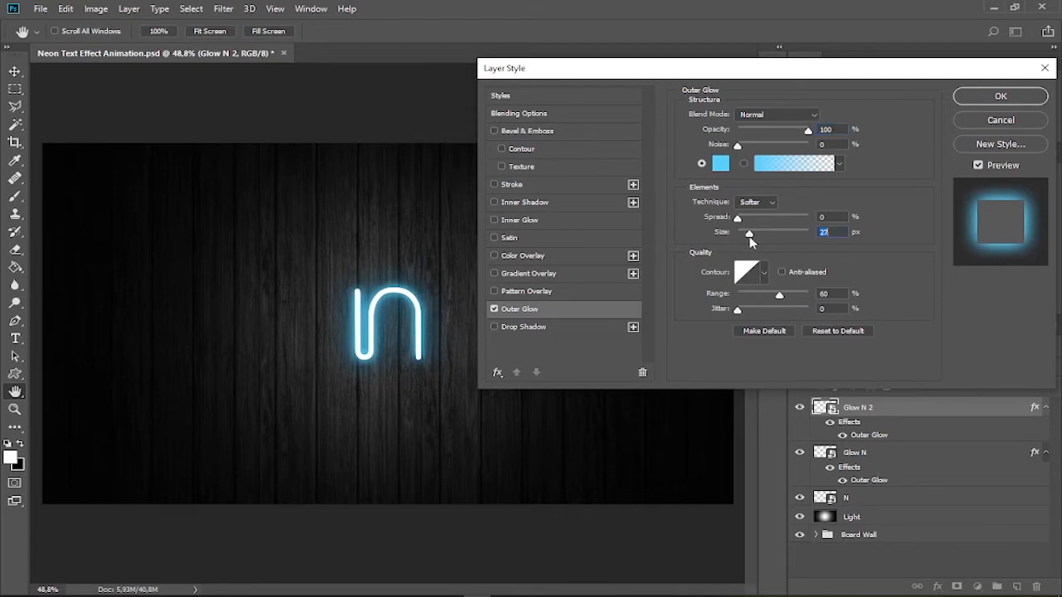
pyautogui.click(1001, 96)
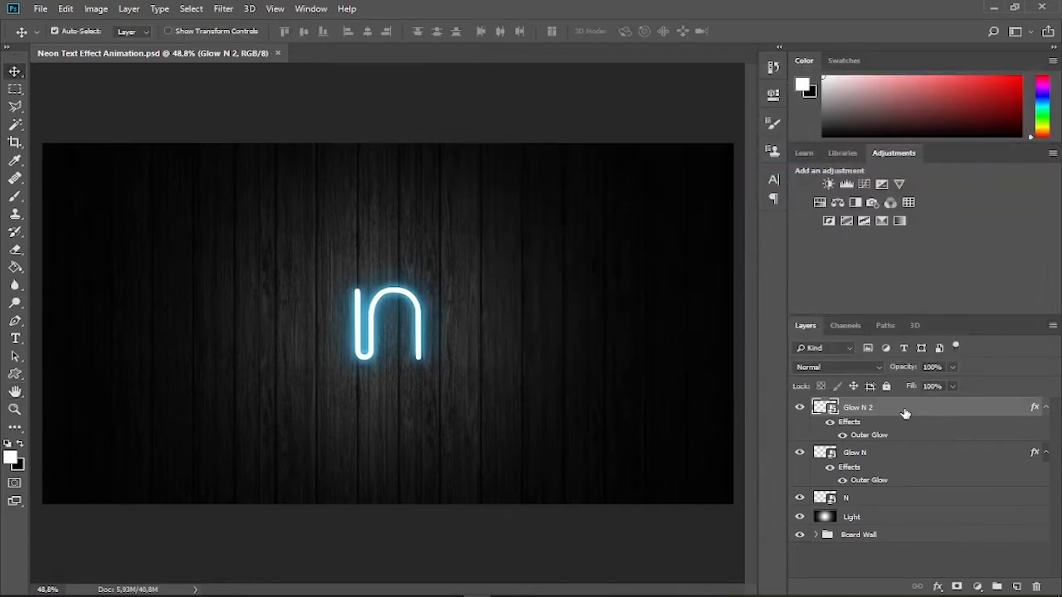
# Step: Duplicate Glow N 2 as a layer named Blur N and remove the copy's layer effects
pyautogui.hotkey('ctrl', 'j')
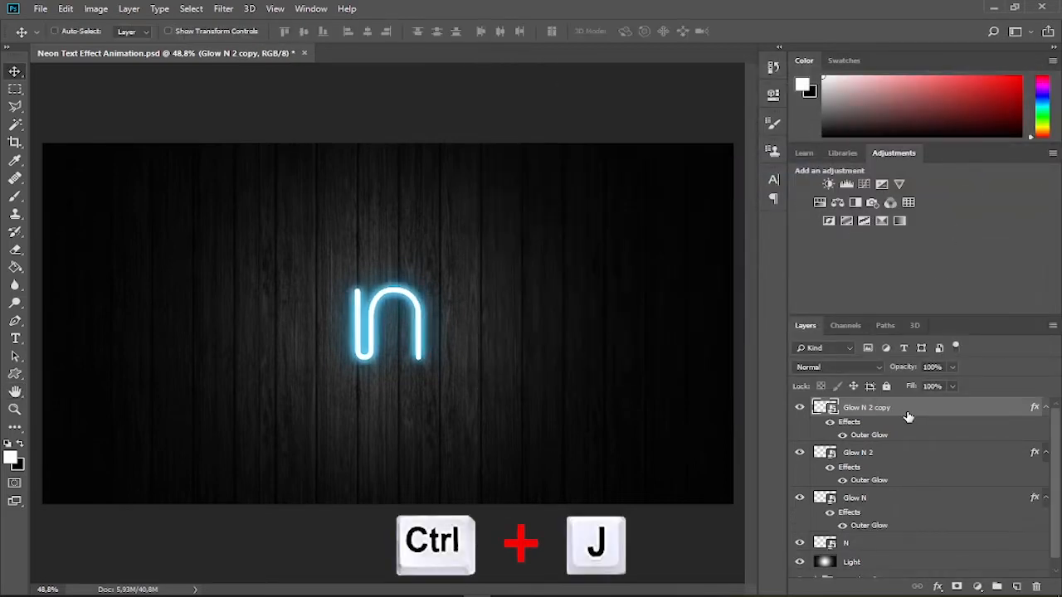
pyautogui.doubleClick(867, 408)
pyautogui.write('Blur N')
pyautogui.press('Return')
pyautogui.moveTo(884, 438); pyautogui.dragTo(1037, 587)
# Step: Apply a Gaussian Blur with a 140-pixel radius to Blur N and move the layer beneath Glow N
pyautogui.click(222, 9)
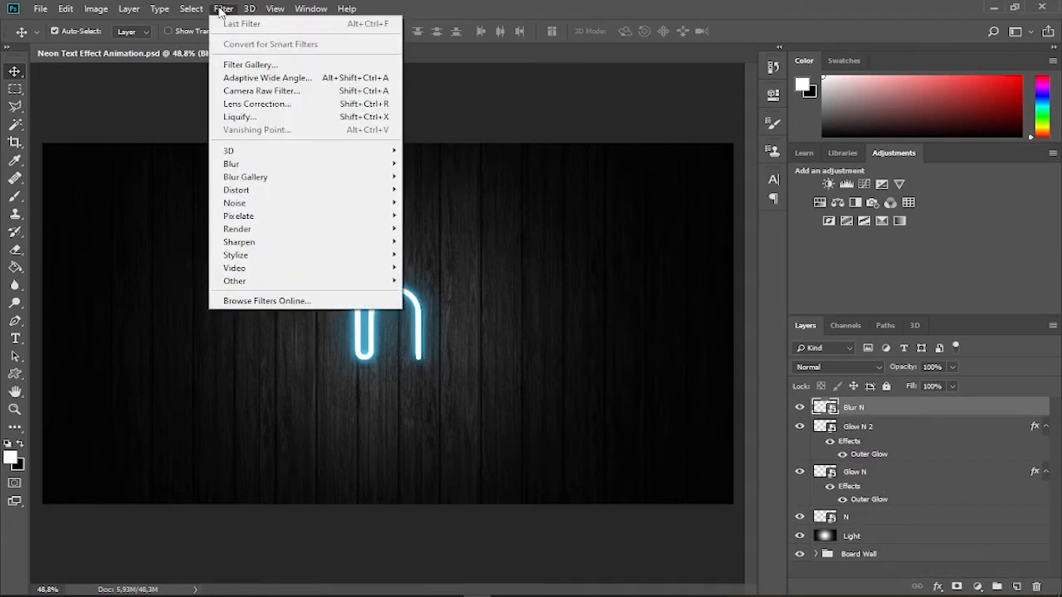
pyautogui.moveTo(248, 166)
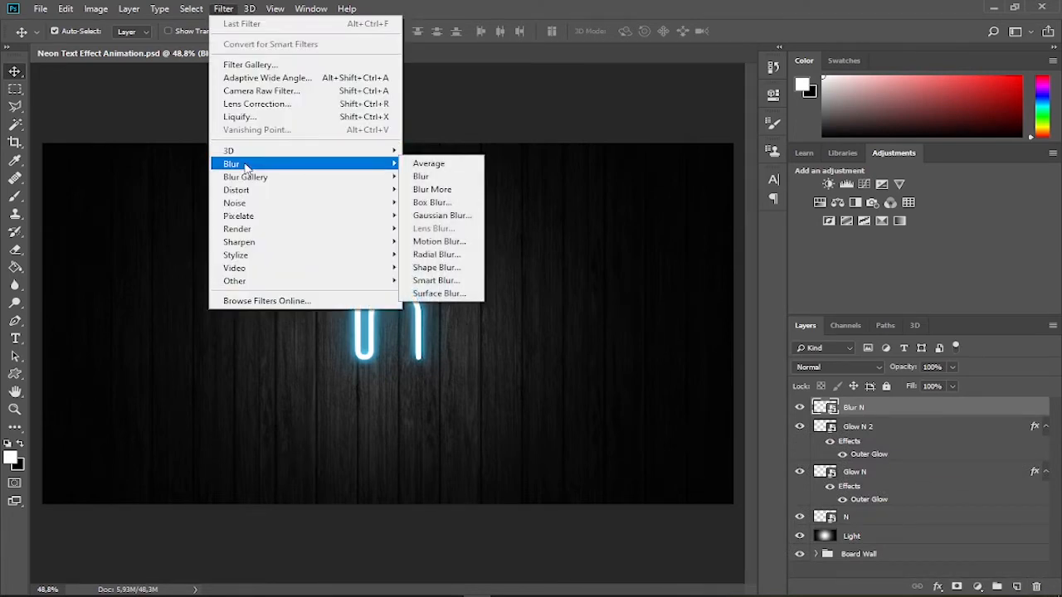
pyautogui.click(442, 214)
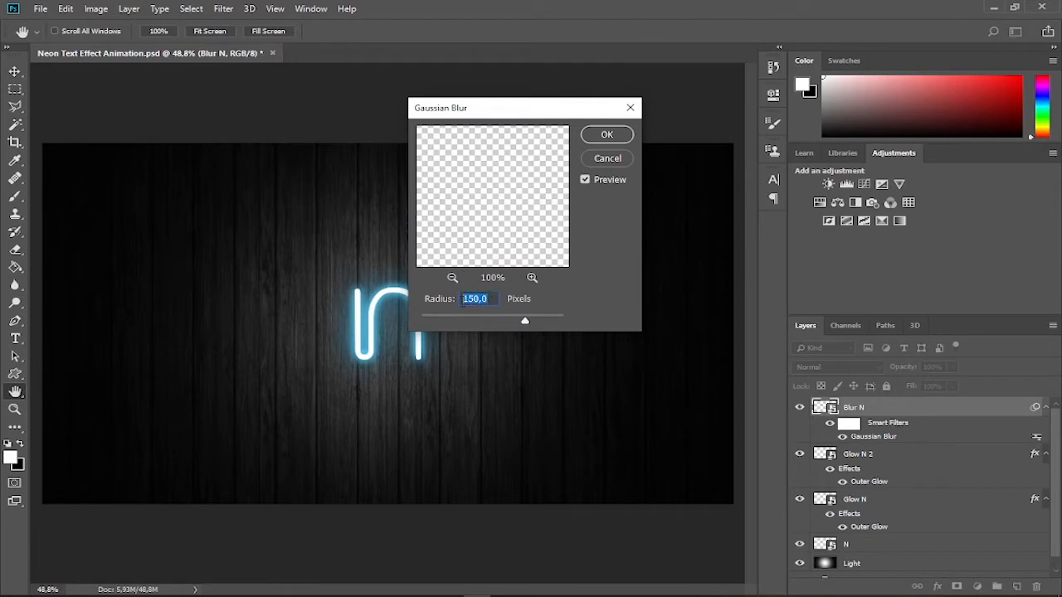
pyautogui.write('140')
pyautogui.click(613, 138)
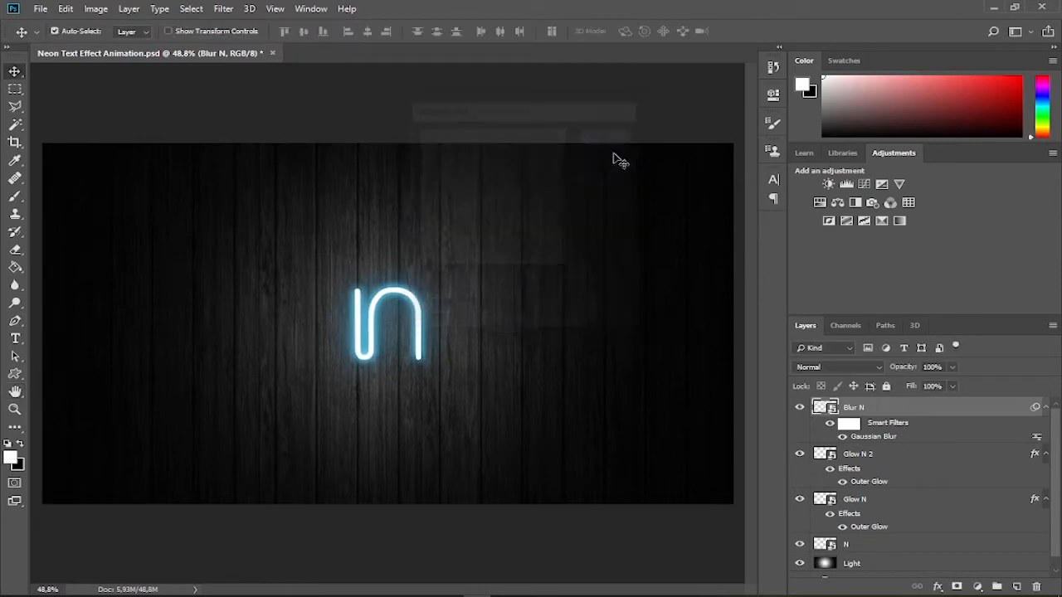
pyautogui.moveTo(929, 415); pyautogui.dragTo(911, 499)
pyautogui.moveTo(908, 521); pyautogui.dragTo(910, 523)
# Step: Add a Color Overlay in bright blue 00c0ff to the Blur N layer
pyautogui.rightClick(961, 492)
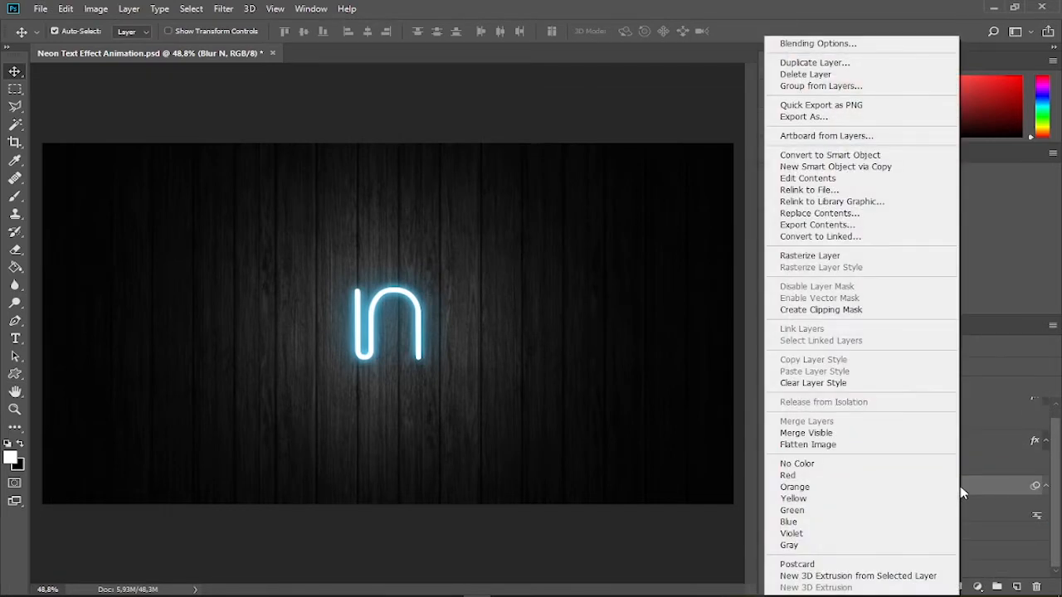
pyautogui.click(830, 42)
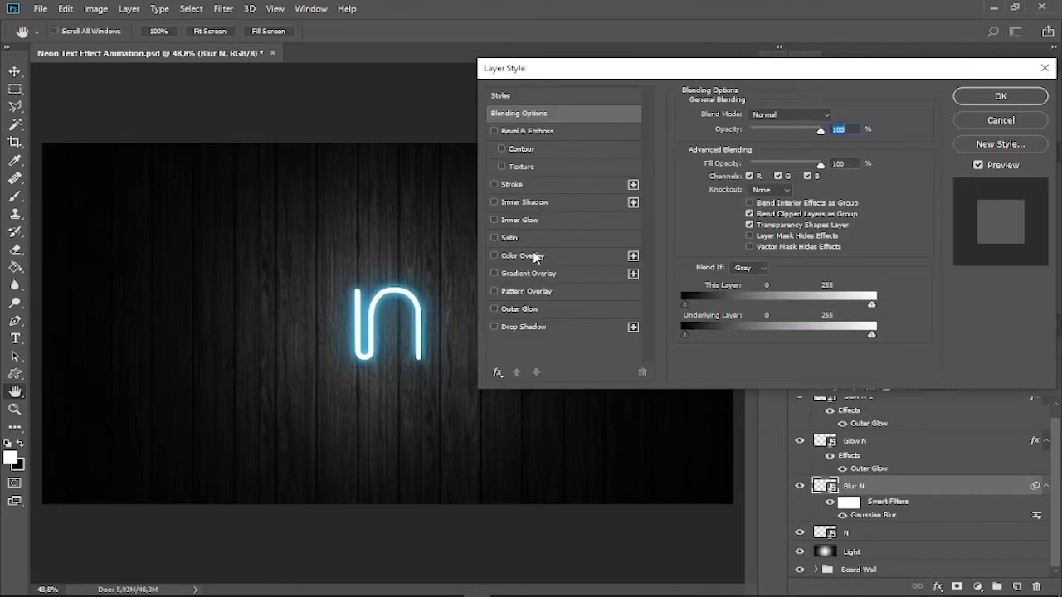
pyautogui.click(522, 256)
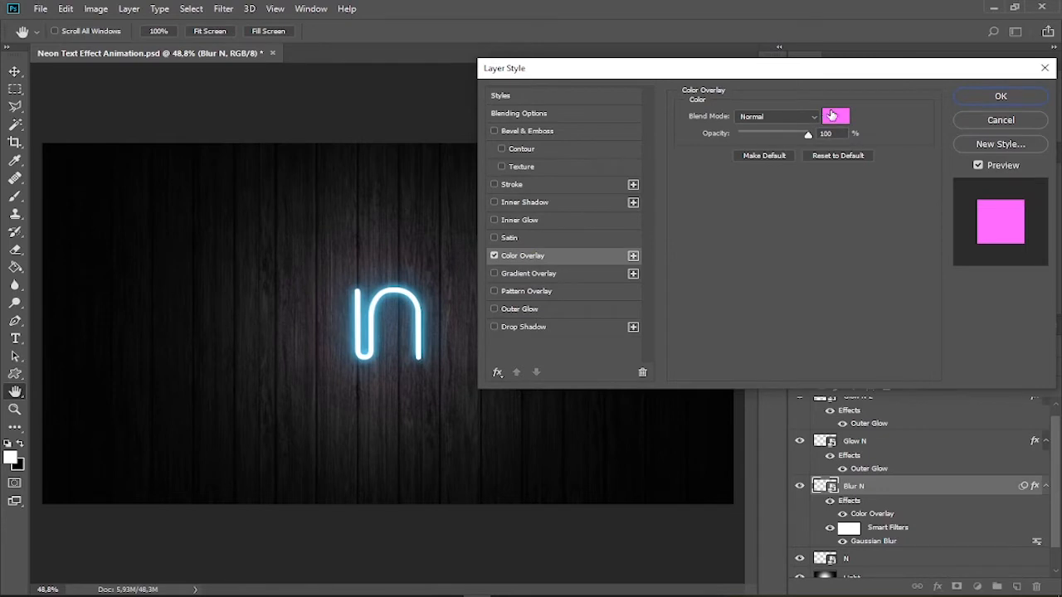
pyautogui.click(842, 118)
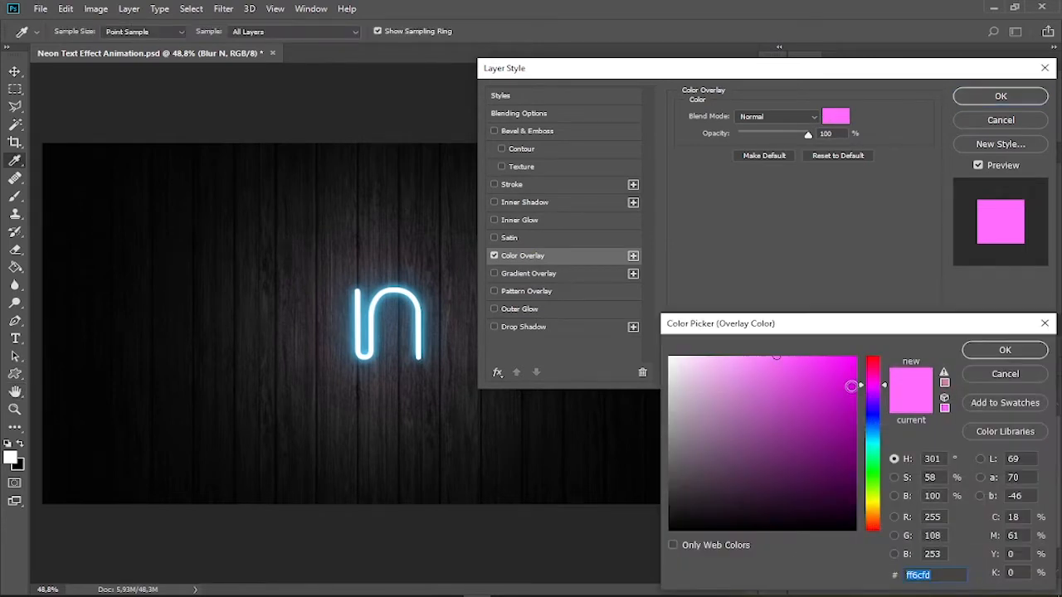
pyautogui.moveTo(875, 449); pyautogui.dragTo(868, 432)
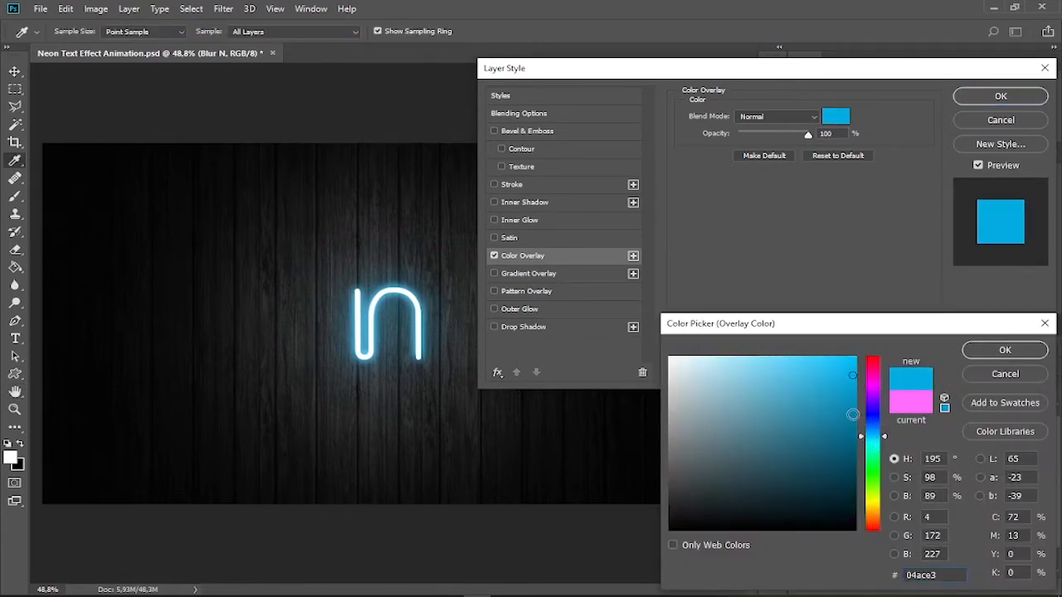
pyautogui.moveTo(853, 361); pyautogui.dragTo(862, 354)
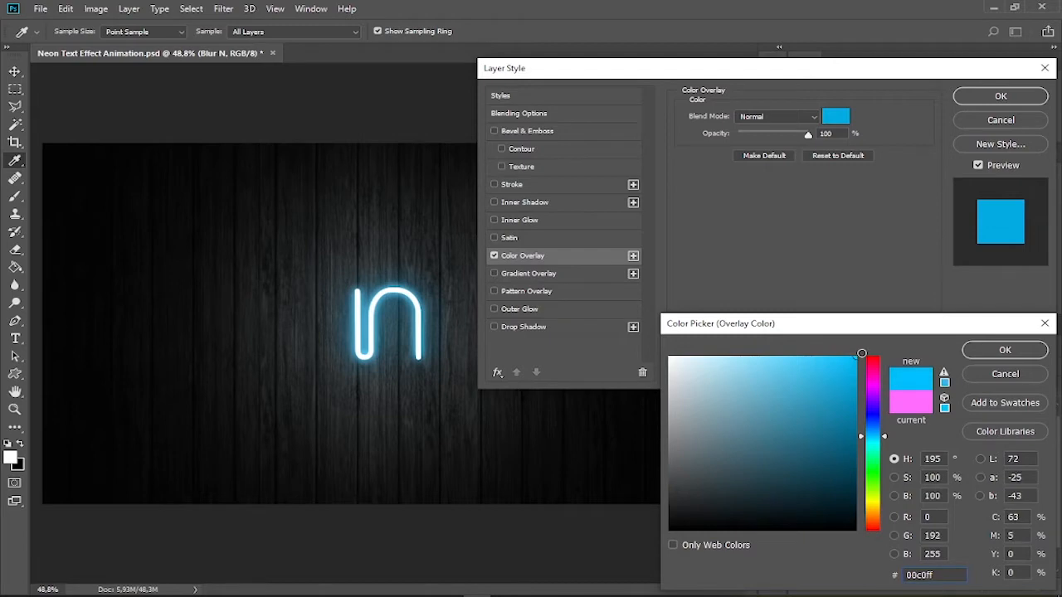
pyautogui.click(1009, 349)
pyautogui.click(1002, 96)
# Step: Rename the Light layer to Light N
pyautogui.scroll(-2, 1057, 516)
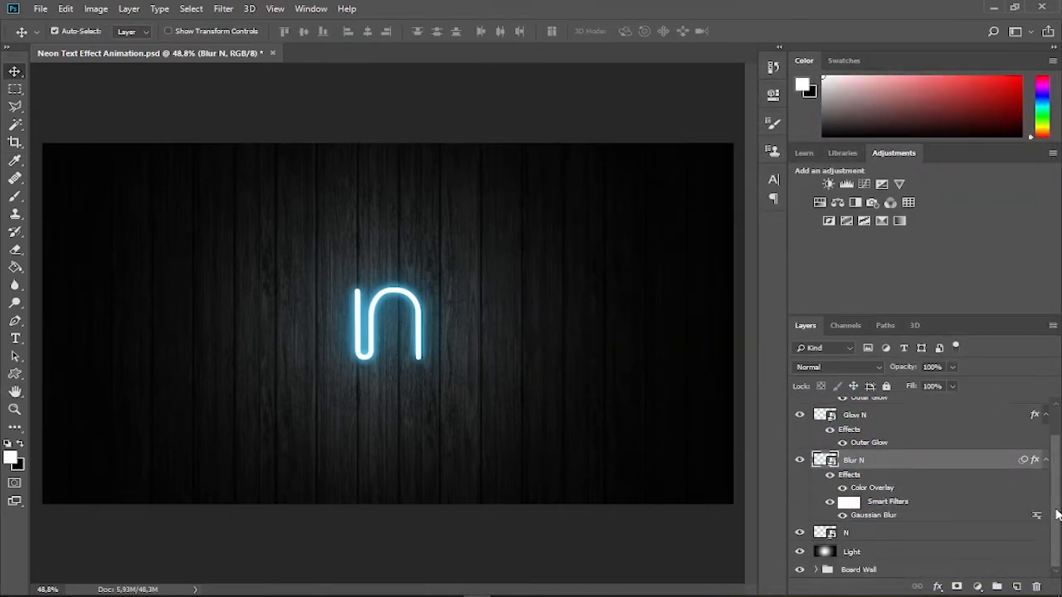
pyautogui.click(871, 555)
pyautogui.doubleClick(862, 556)
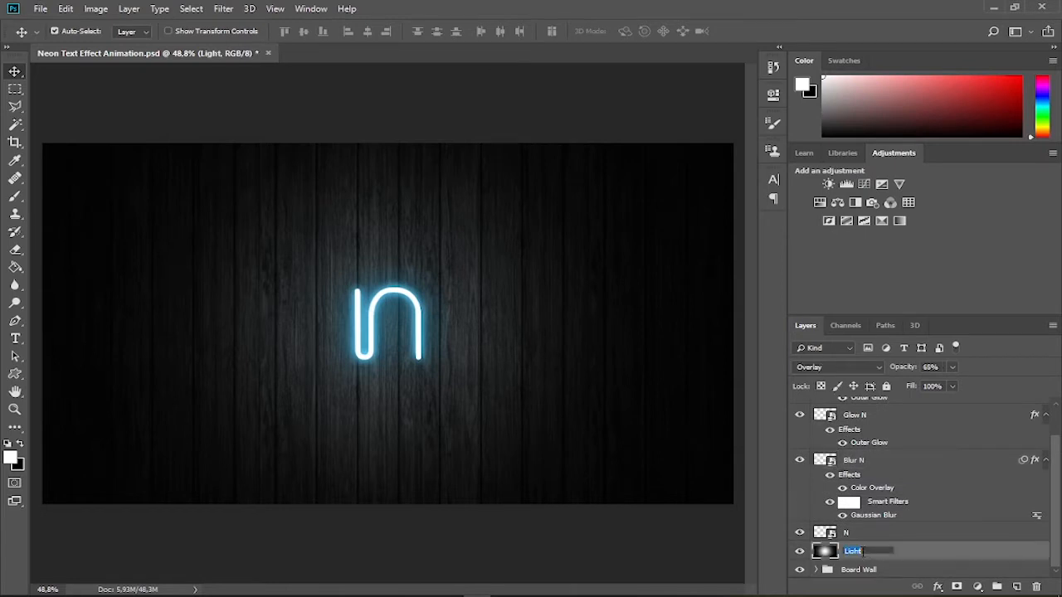
pyautogui.press('Return')
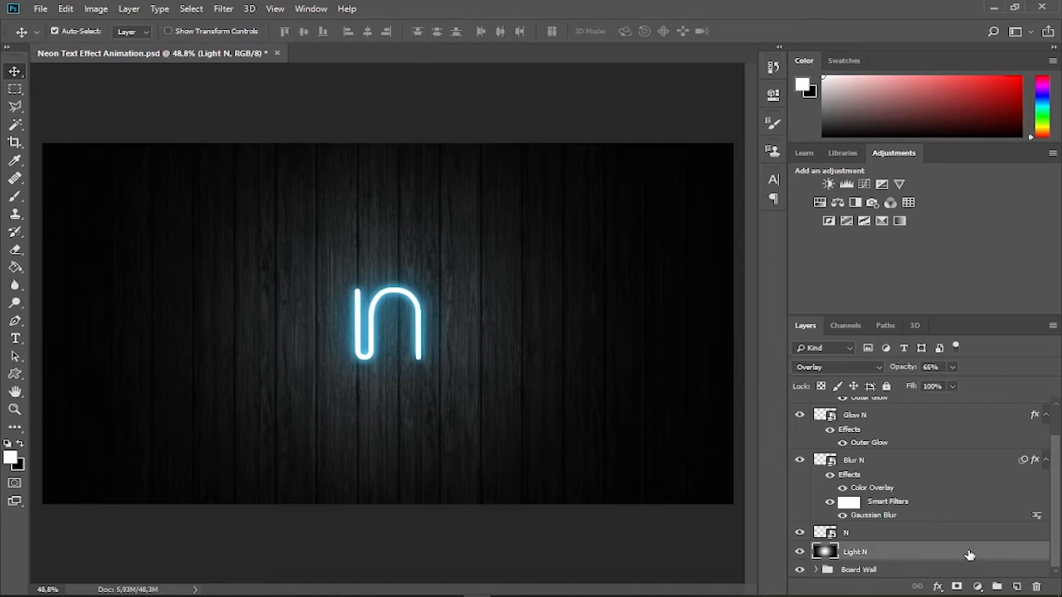
# Step: Group the layers from Glow N 2 down to Light N and name the group N
pyautogui.scroll(2, 1054, 532)
pyautogui.click(921, 409)
pyautogui.scroll(-2, 962, 452)
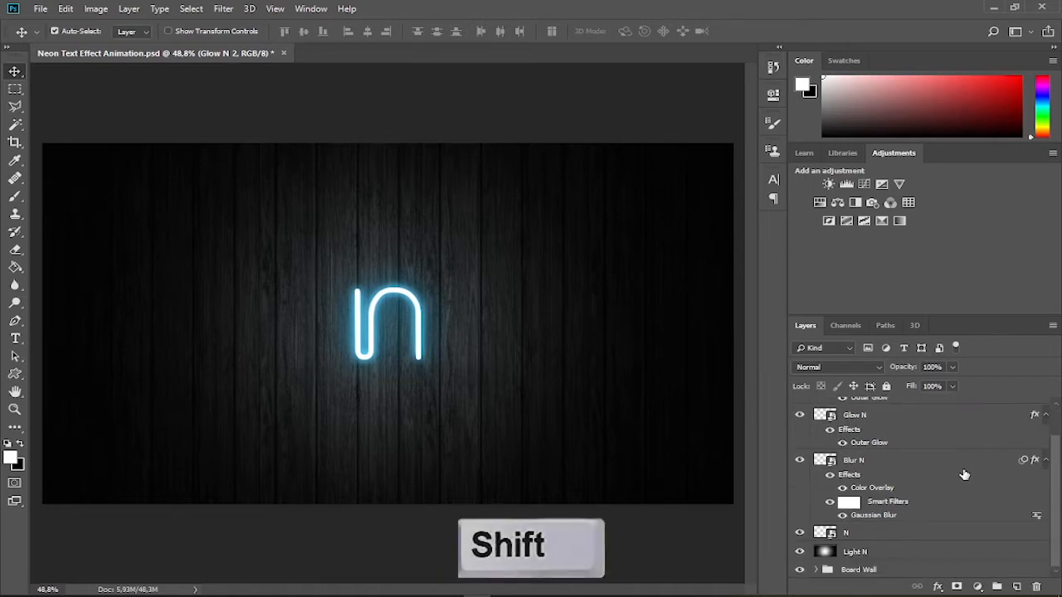
pyautogui.keyDown('shift'); pyautogui.click(921, 560); pyautogui.keyUp('shift')
pyautogui.scroll(1, 988, 562)
pyautogui.scroll(-1, 1029, 532)
pyautogui.scroll(1, 1029, 531)
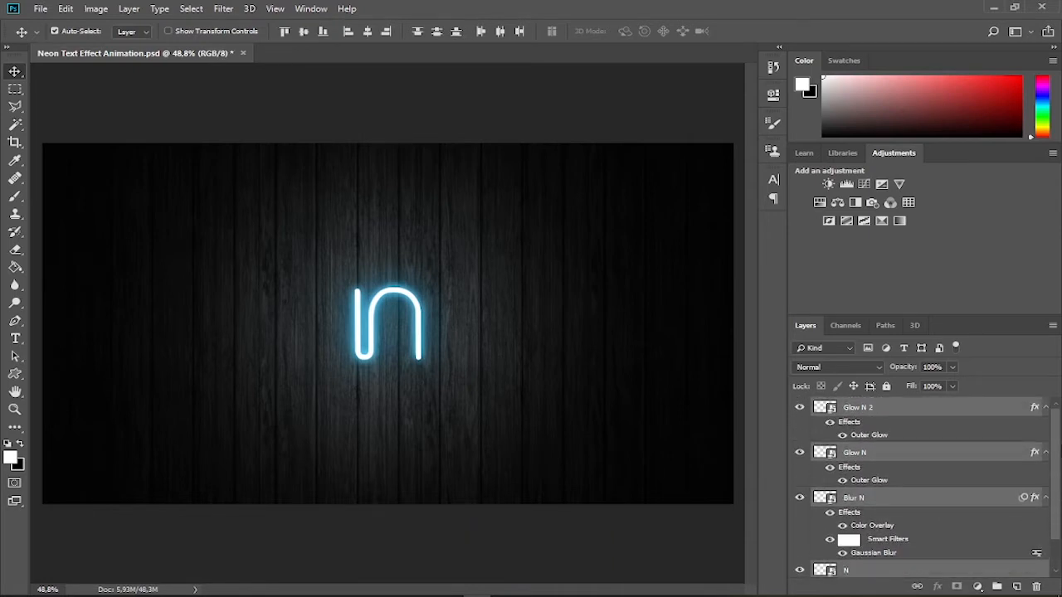
pyautogui.scroll(-1, 1008, 552)
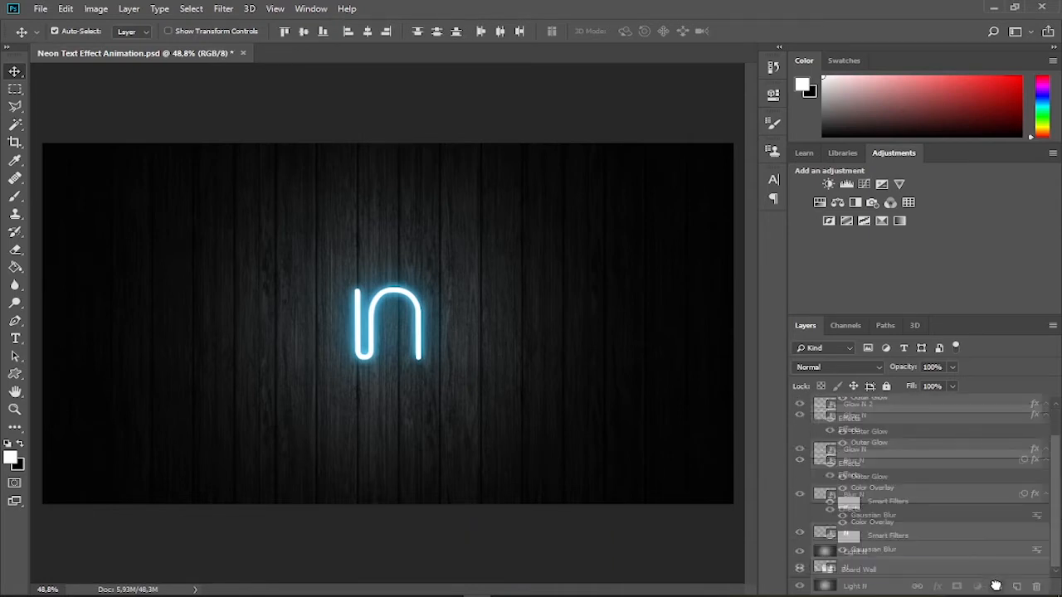
pyautogui.click(997, 586)
pyautogui.doubleClick(857, 406)
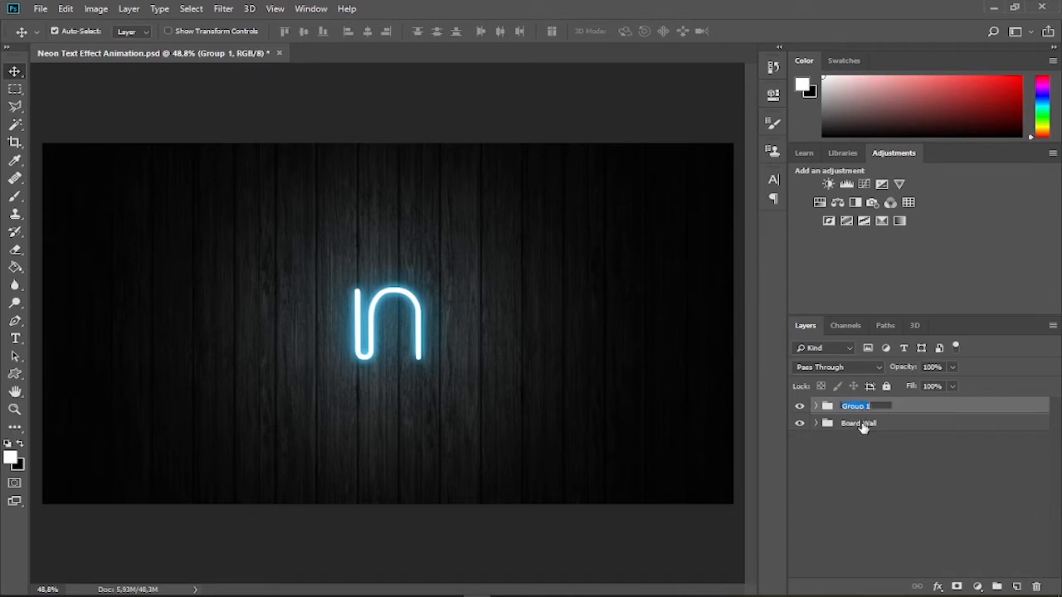
pyautogui.write('N')
pyautogui.press('Return')
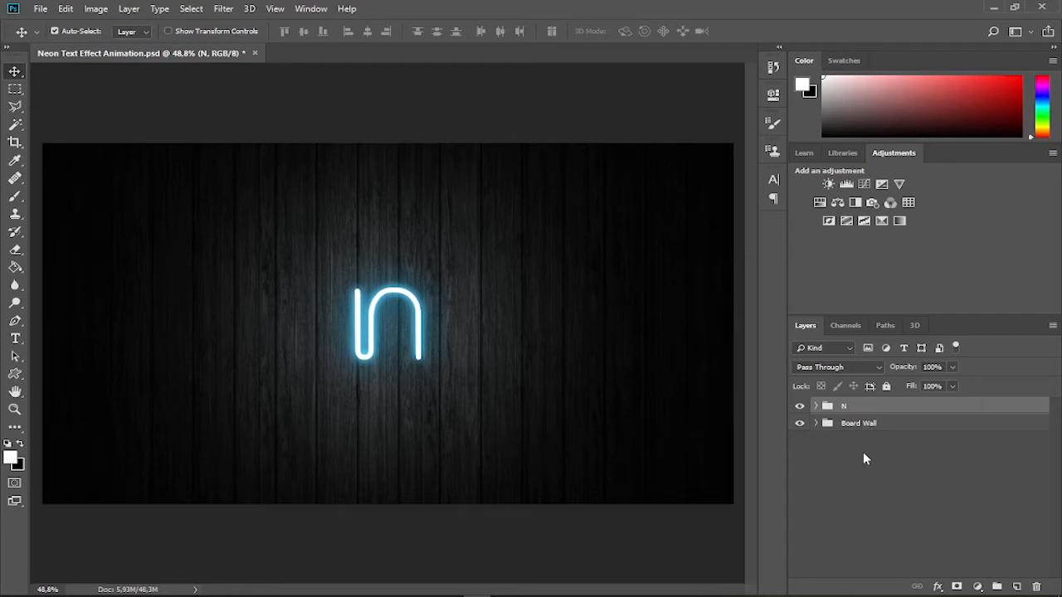
pyautogui.click(863, 453)
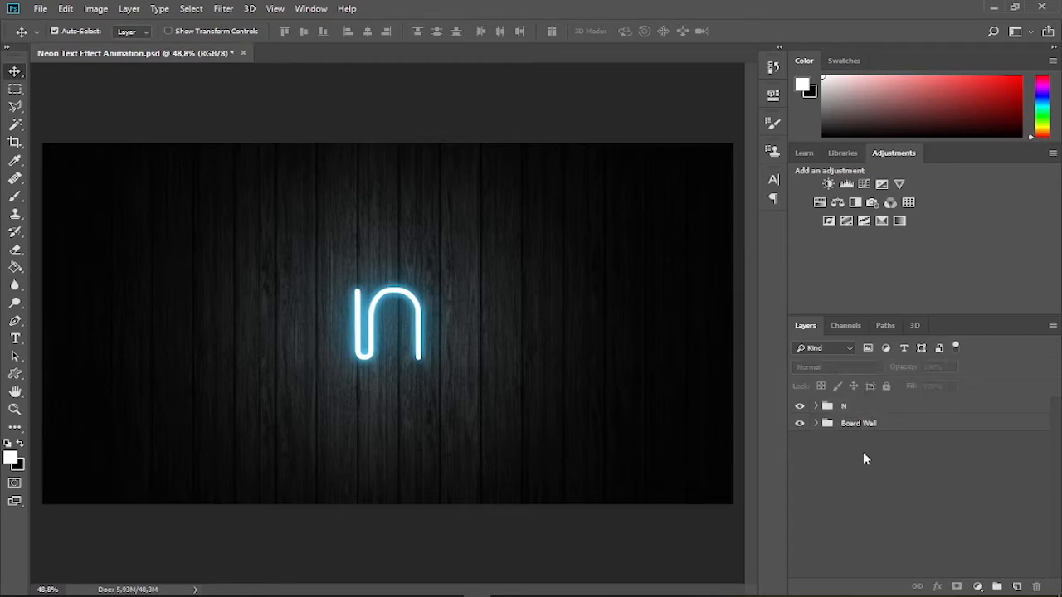
# Step: Hide the N group and add a white 400 pt letter e in the Clip font at the centre of the wall
pyautogui.click(800, 407)
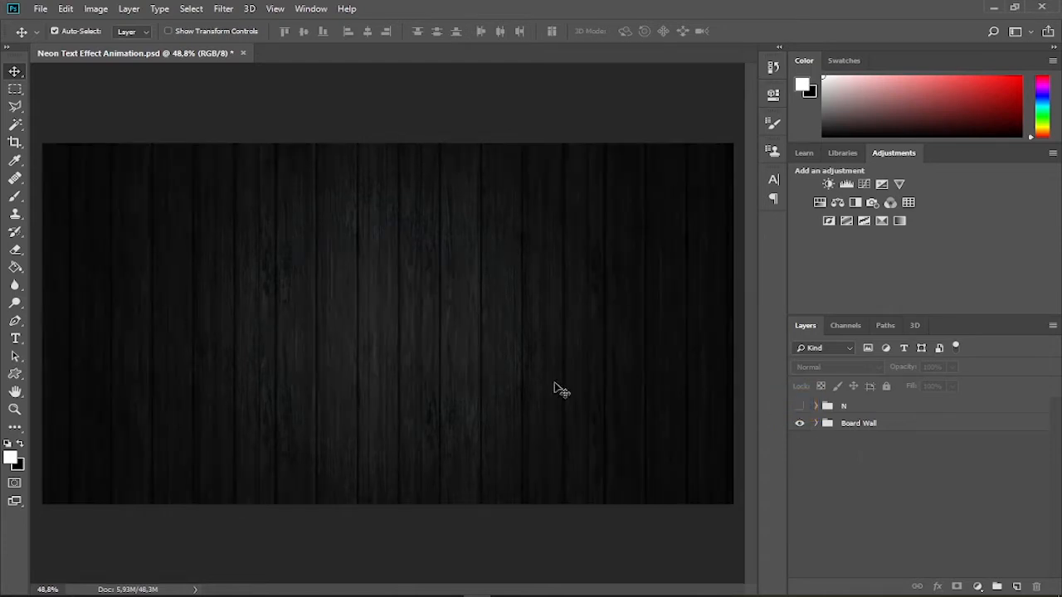
pyautogui.moveTo(15, 340); pyautogui.dragTo(63, 338)
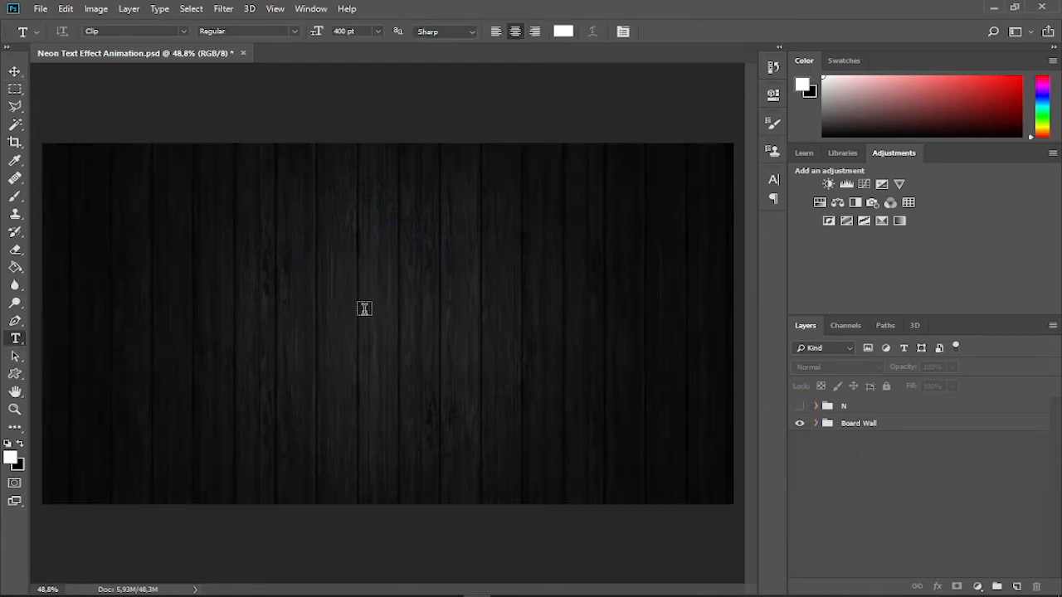
pyautogui.click(396, 349)
pyautogui.write('e')
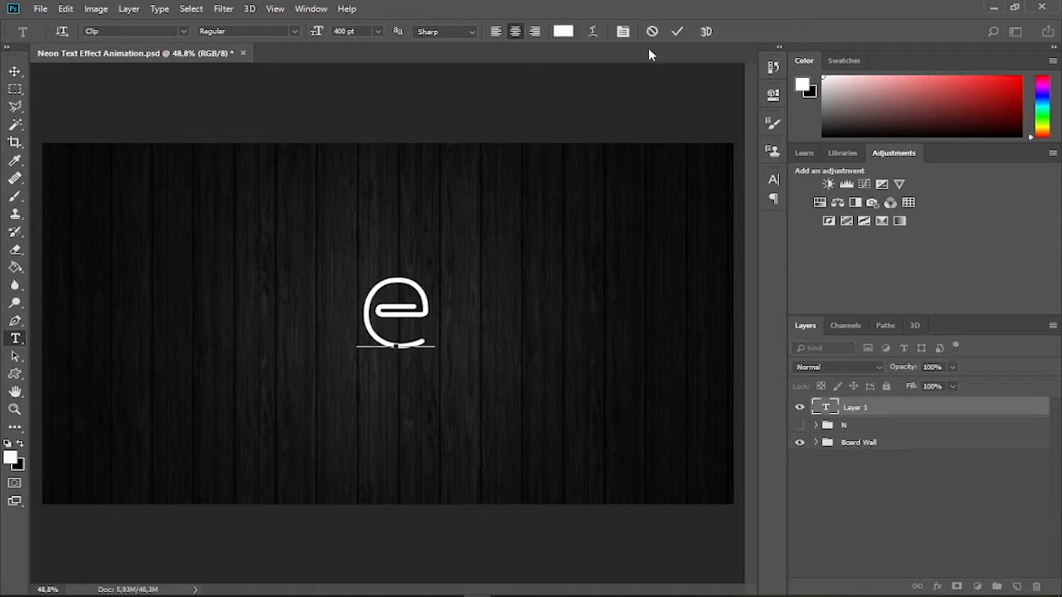
pyautogui.click(677, 31)
pyautogui.click(15, 71)
pyautogui.moveTo(428, 307); pyautogui.dragTo(417, 329)
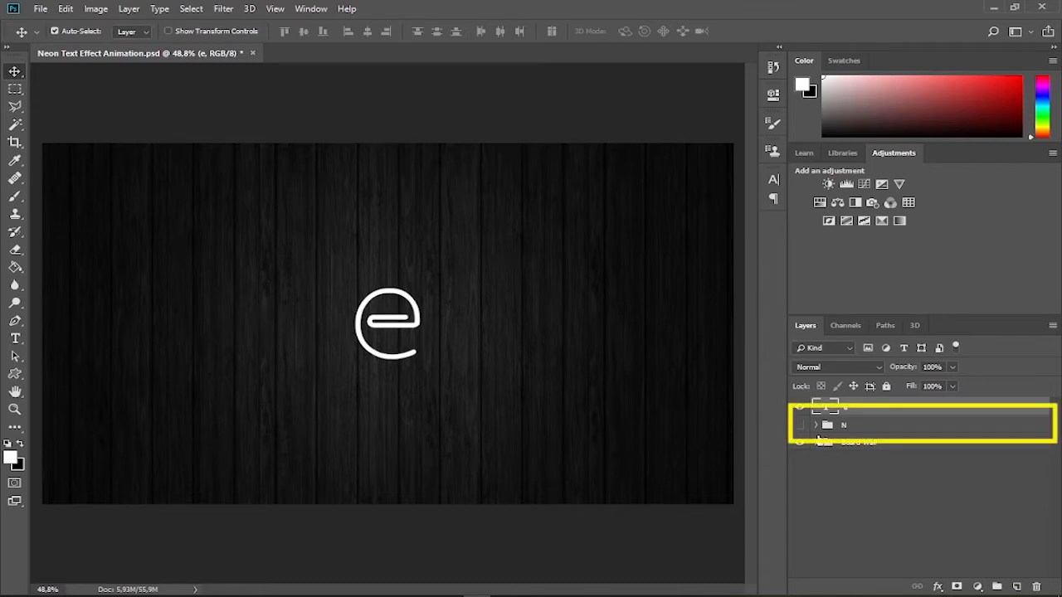
# Step: Duplicate the Light N layer inside the N group and name the copy Light E
pyautogui.click(817, 425)
pyautogui.scroll(-2, 892, 489)
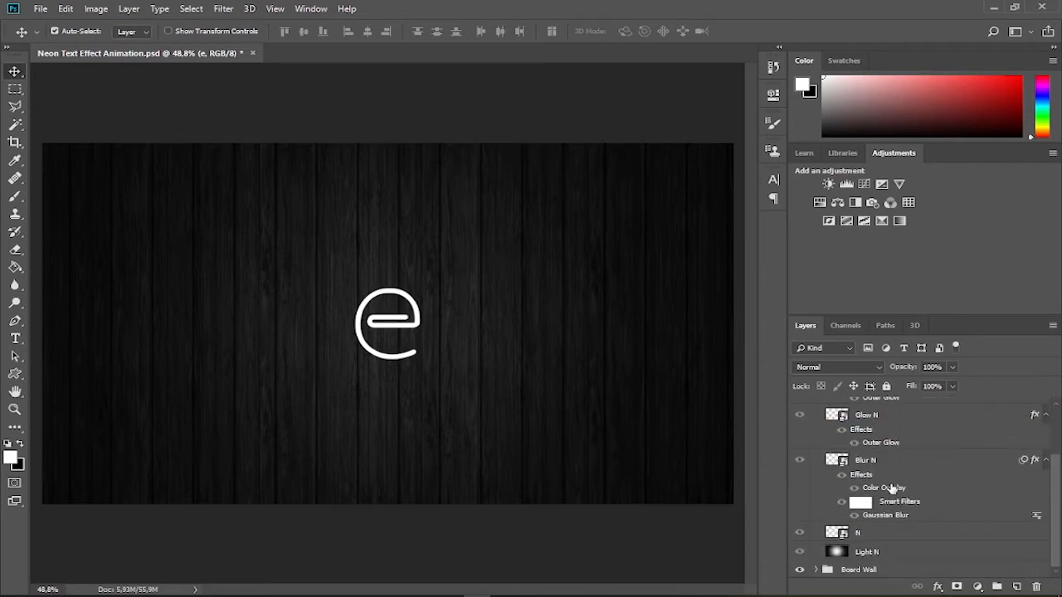
pyautogui.click(895, 558)
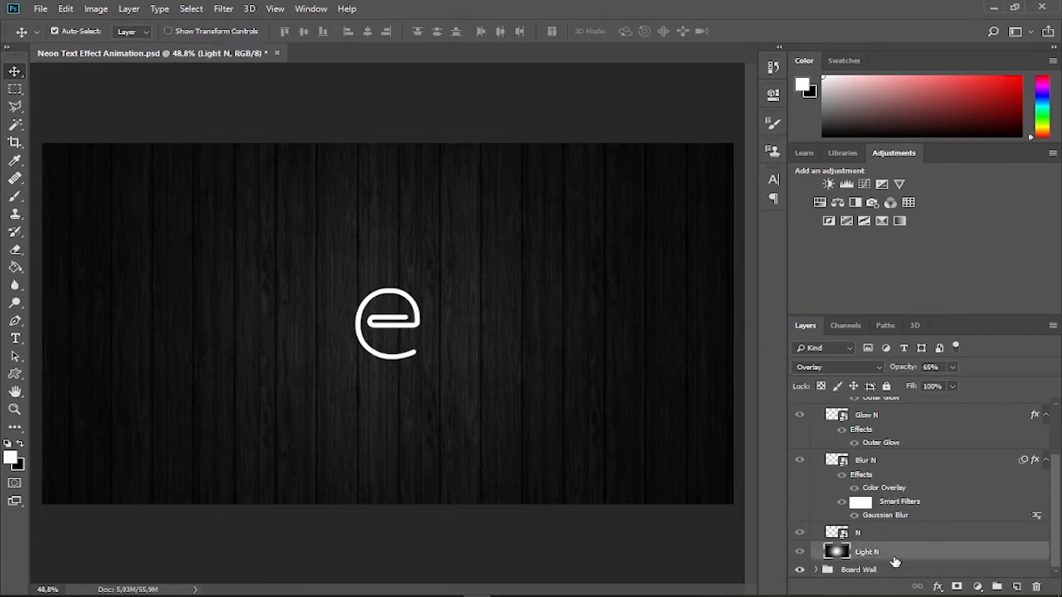
pyautogui.hotkey('ctrl', 'j')
pyautogui.doubleClick(878, 552)
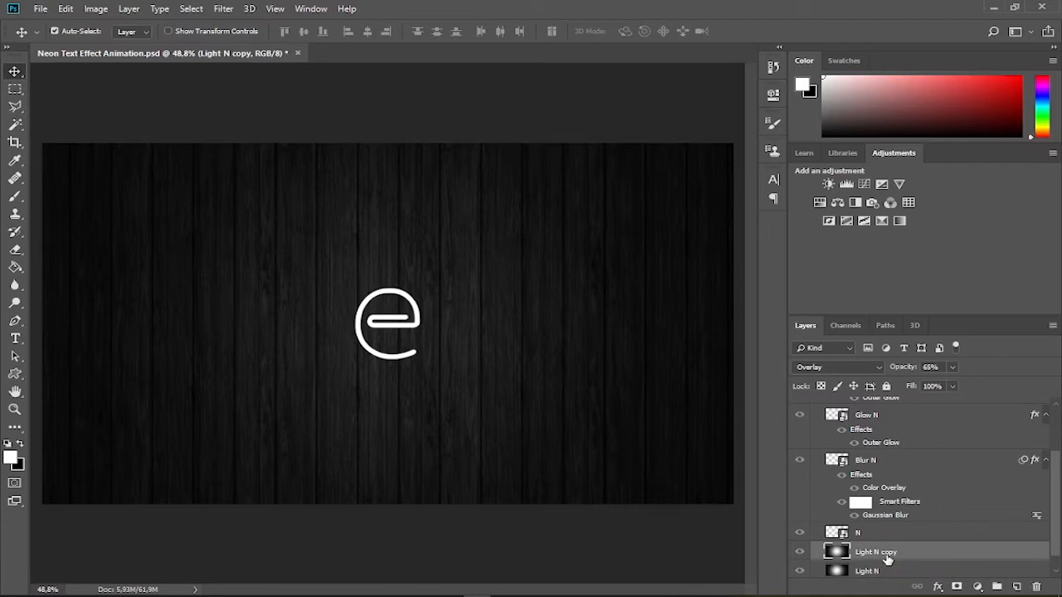
pyautogui.write('E')
pyautogui.press('Return')
# Step: Move Light E out of the N group to just below the e layer and save the document
pyautogui.moveTo(905, 557); pyautogui.dragTo(914, 454)
pyautogui.moveTo(918, 543); pyautogui.dragTo(911, 416)
pyautogui.hotkey('ctrl', 's')
# Step: Convert the e text layer to a smart object and duplicate it as a layer named Glow e
pyautogui.click(881, 410)
pyautogui.rightClick(882, 412)
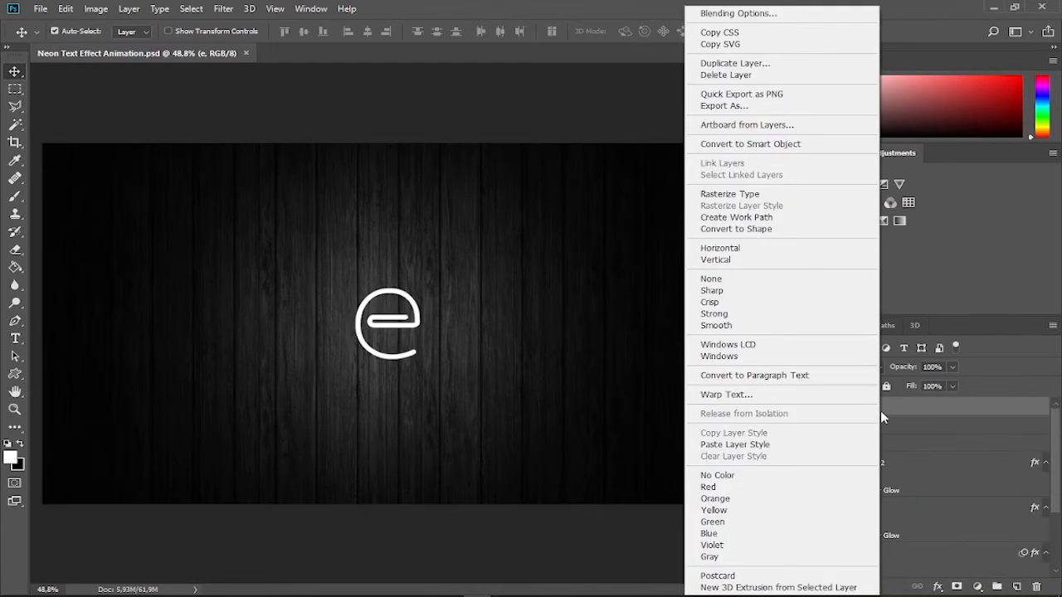
pyautogui.click(810, 145)
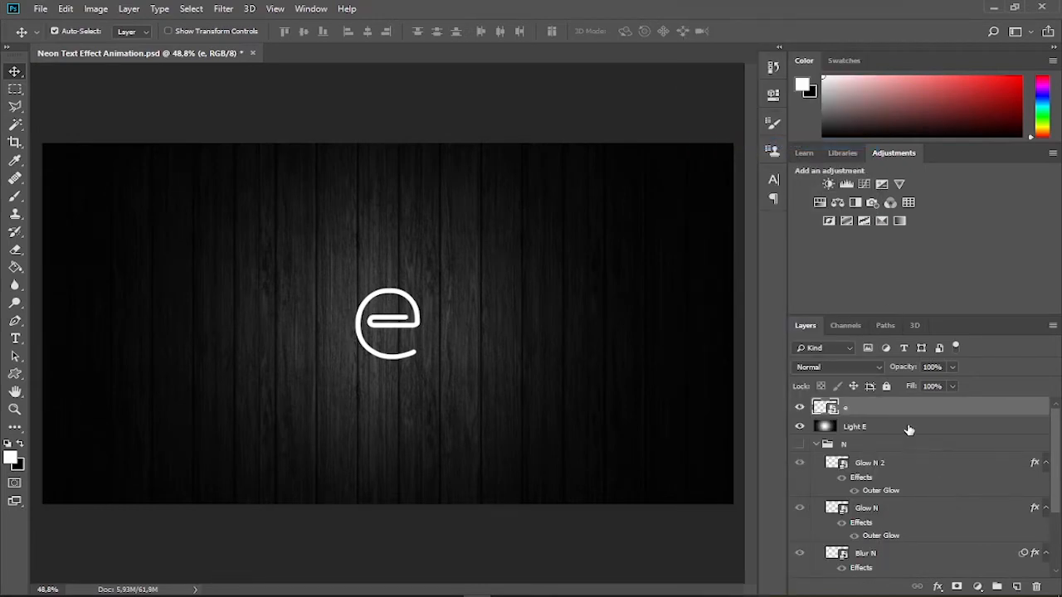
pyautogui.hotkey('ctrl', 'j')
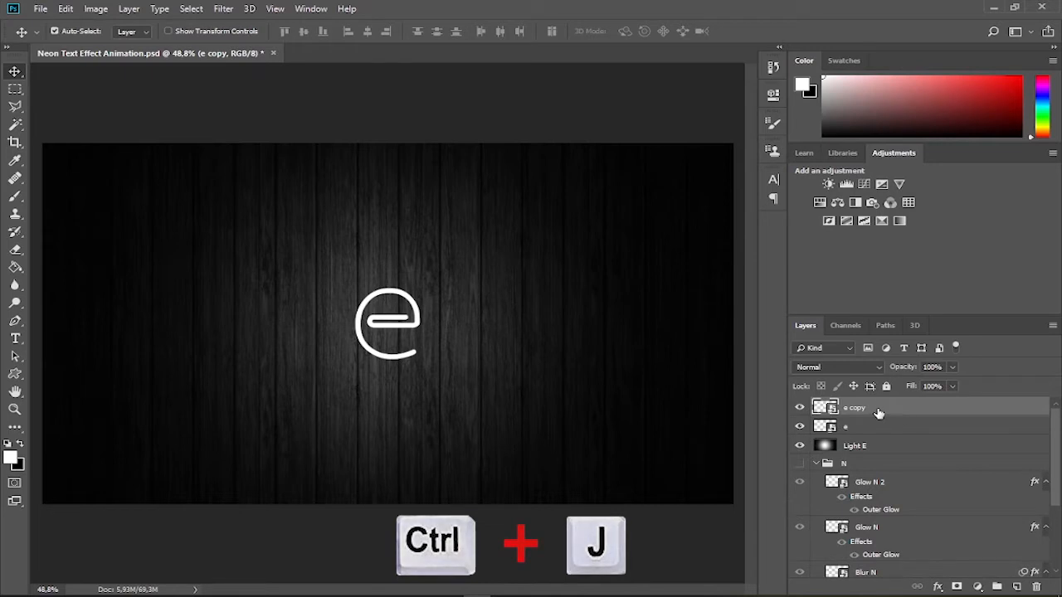
pyautogui.doubleClick(855, 409)
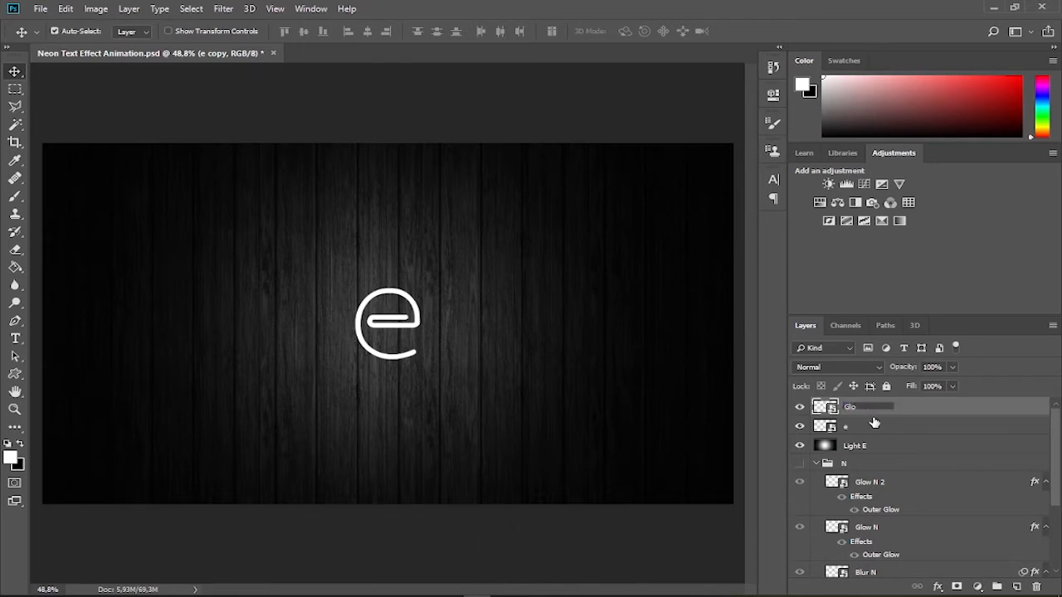
pyautogui.press('Return')
# Step: Copy the layer style of Glow N and paste it onto the Glow e layer
pyautogui.scroll(-3, 874, 423)
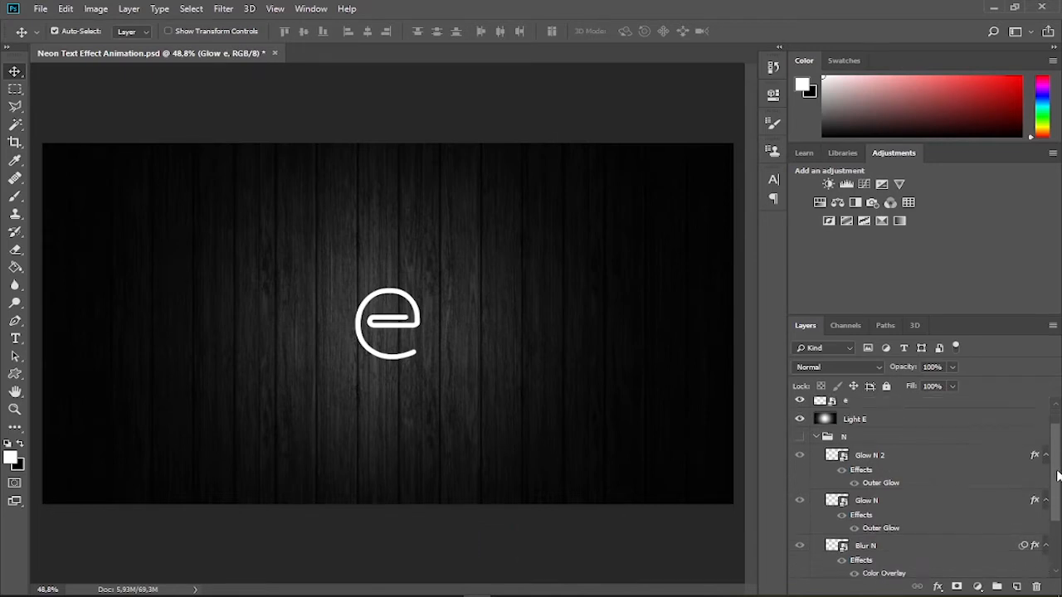
pyautogui.click(877, 444)
pyautogui.rightClick(877, 449)
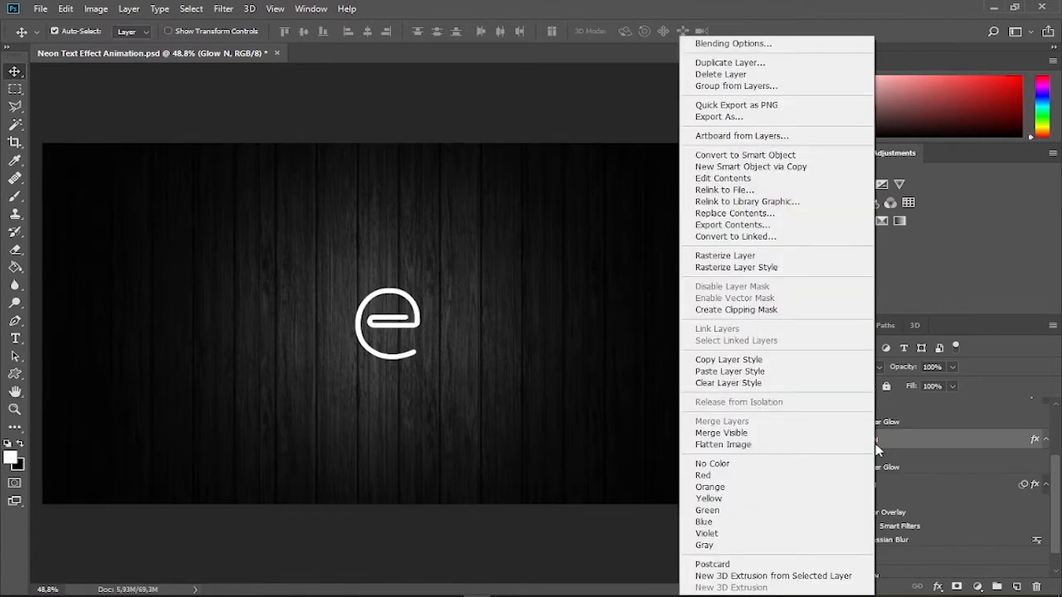
pyautogui.click(776, 361)
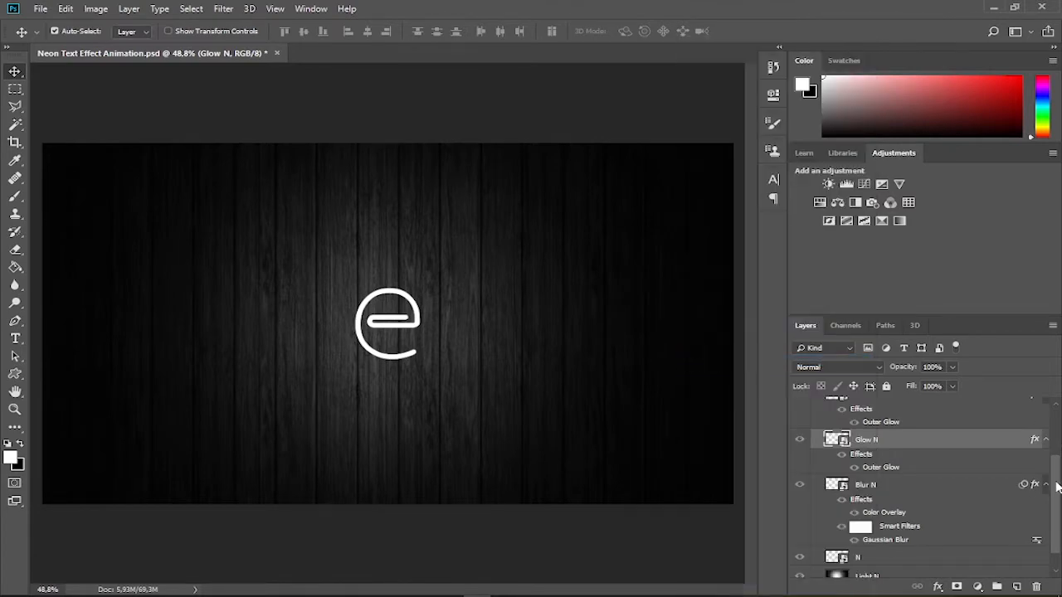
pyautogui.scroll(2, 1058, 487)
pyautogui.click(912, 408)
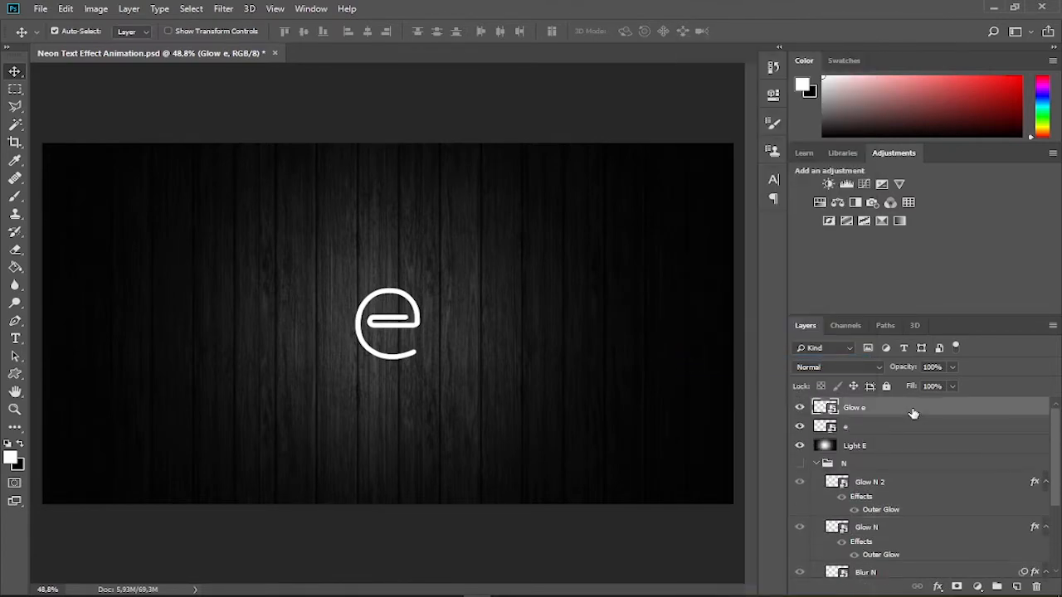
pyautogui.rightClick(913, 409)
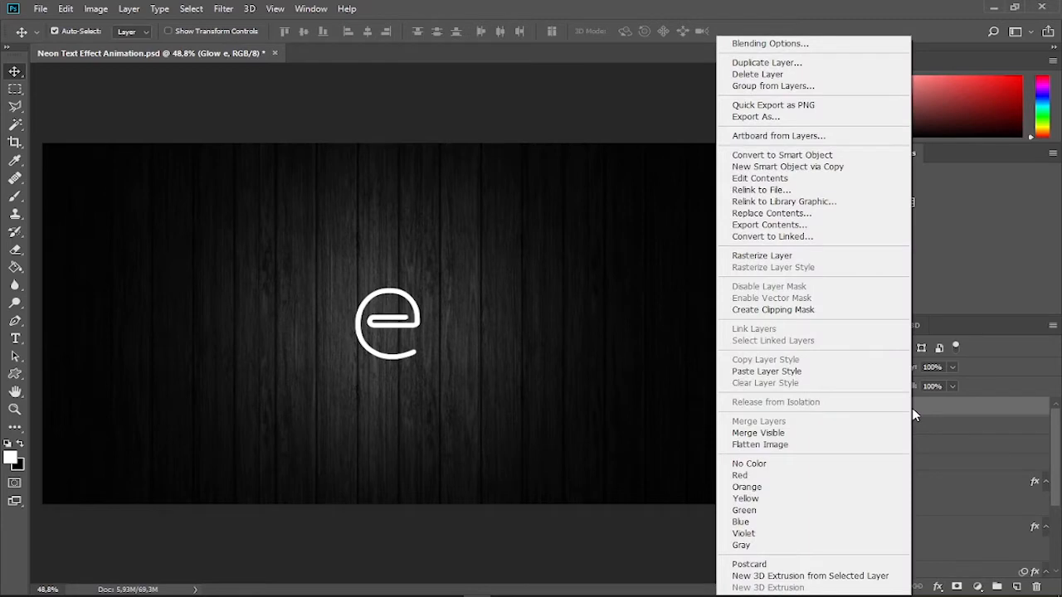
pyautogui.click(840, 372)
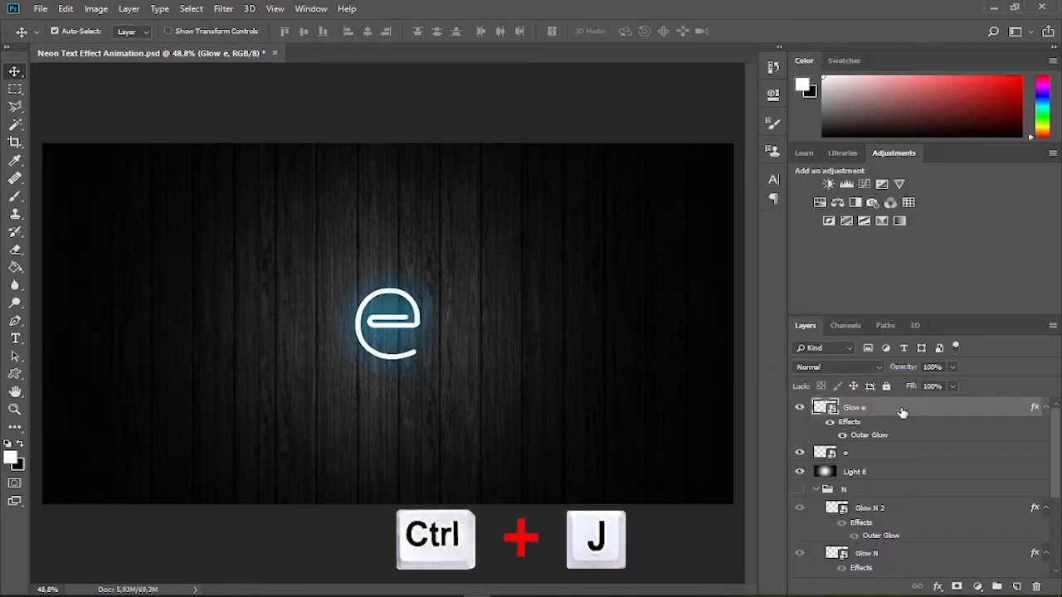
# Step: Duplicate the Glow e layer and name the copy Glow e 2
pyautogui.hotkey('ctrl', 'j')
pyautogui.doubleClick(871, 407)
pyautogui.write('Glow e 2')
pyautogui.press('Return')
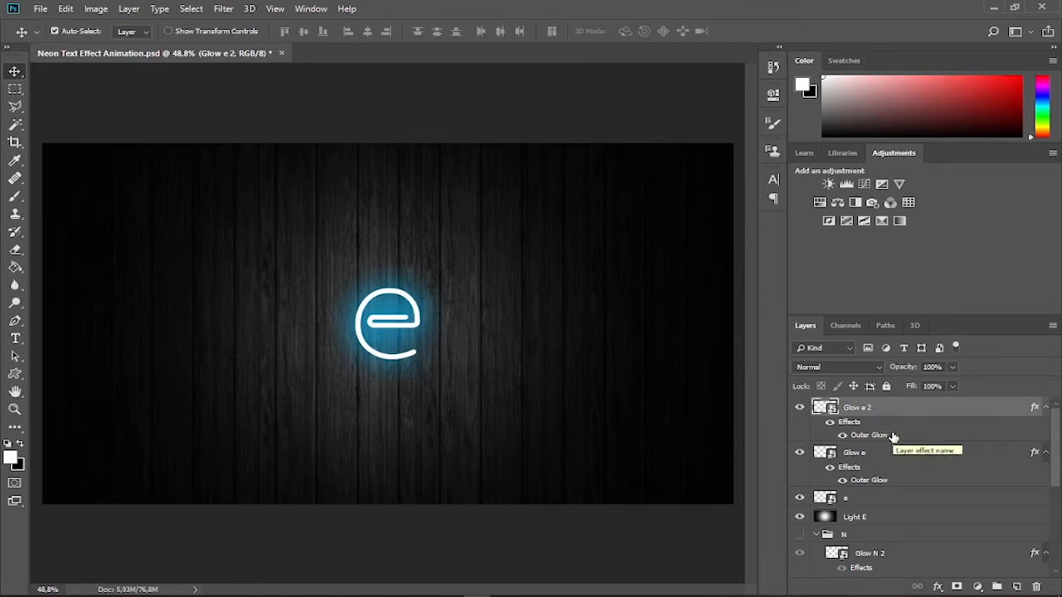
# Step: Replace the Outer Glow on Glow e 2 with the layer style from Glow N 2
pyautogui.moveTo(881, 437); pyautogui.dragTo(1036, 587)
pyautogui.rightClick(887, 411)
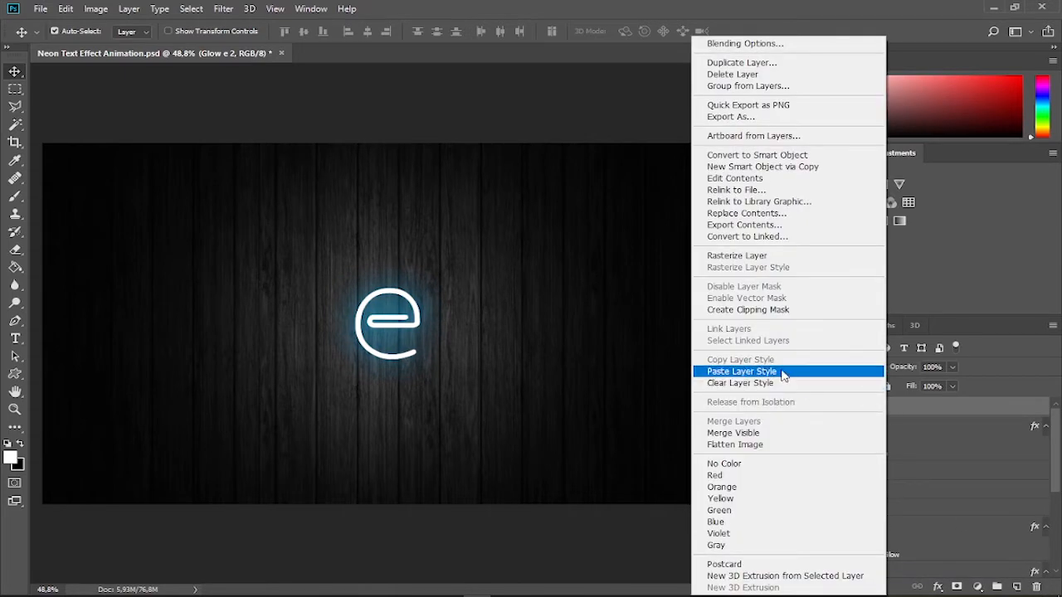
pyautogui.click(742, 371)
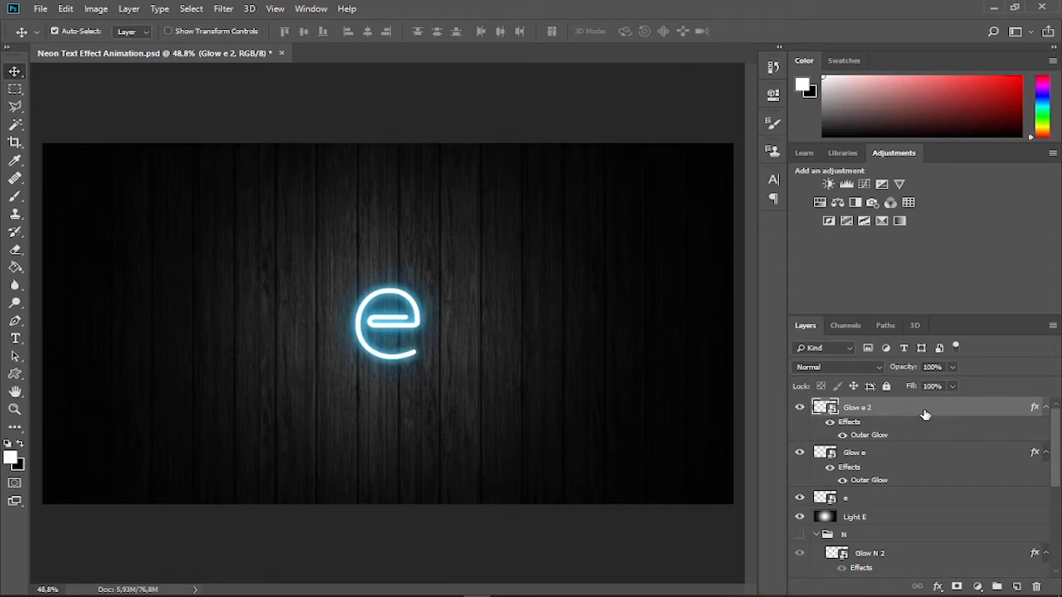
# Step: Duplicate Glow e 2 as a layer named Blur e and remove the copy's Outer Glow
pyautogui.hotkey('ctrl', 'j')
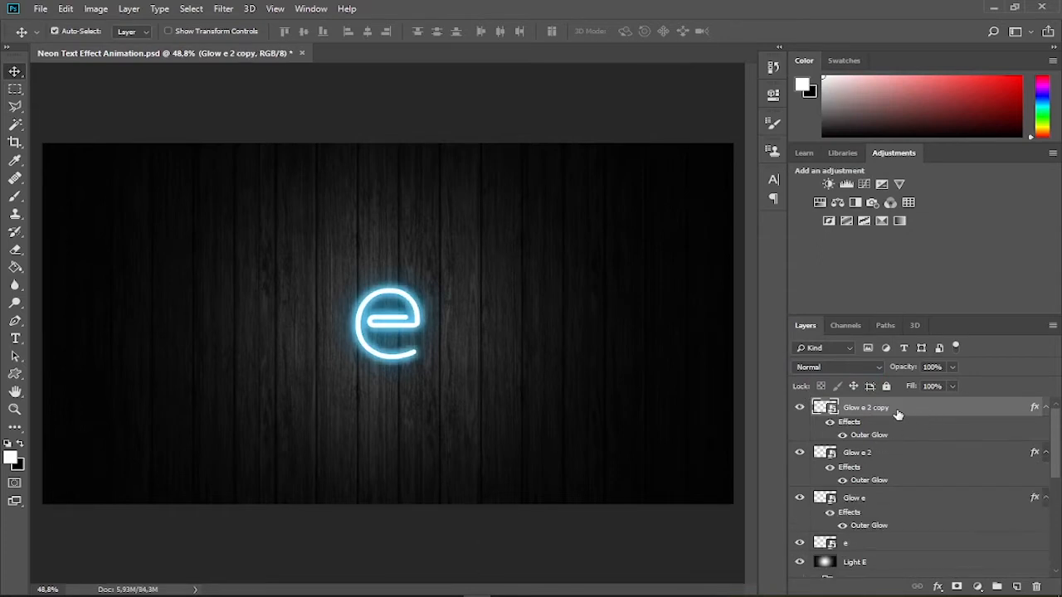
pyautogui.doubleClick(871, 407)
pyautogui.write('E')
pyautogui.press('Return')
pyautogui.moveTo(883, 437); pyautogui.dragTo(1036, 586)
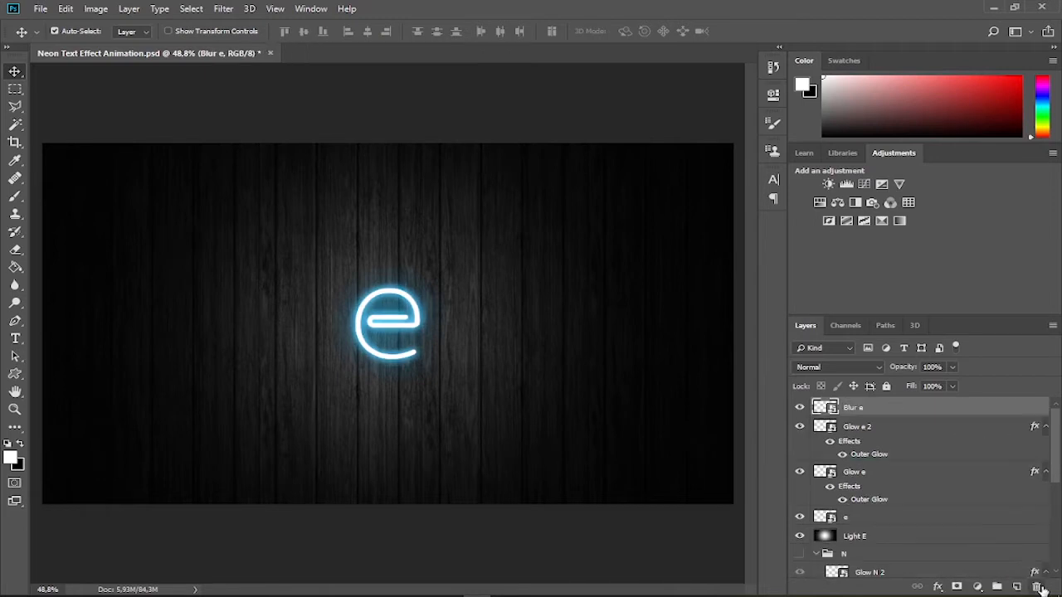
# Step: Apply a Gaussian Blur with a 140-pixel radius to the Blur e layer
pyautogui.click(224, 9)
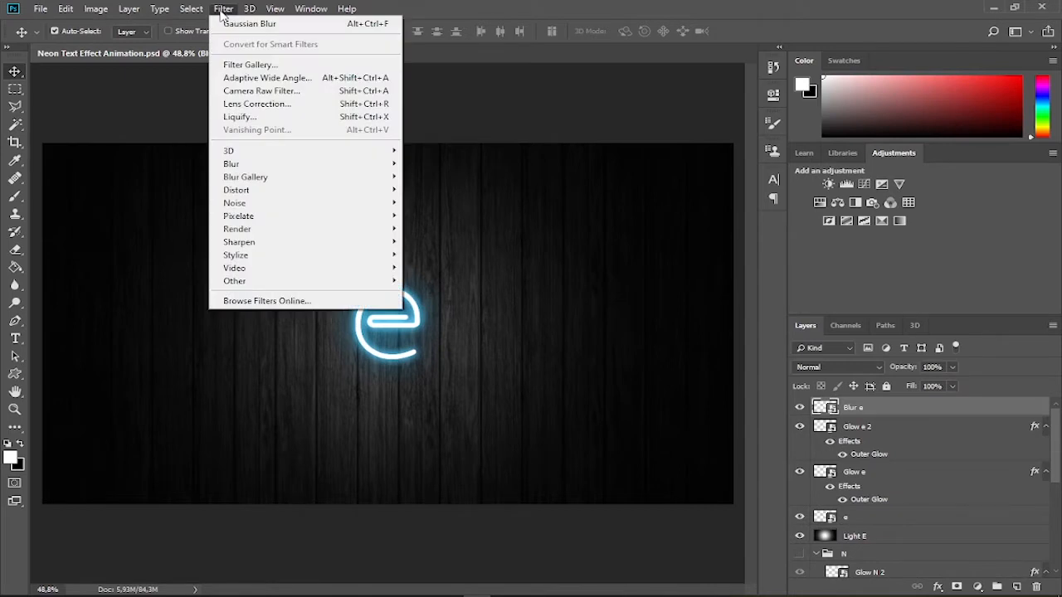
pyautogui.moveTo(255, 164)
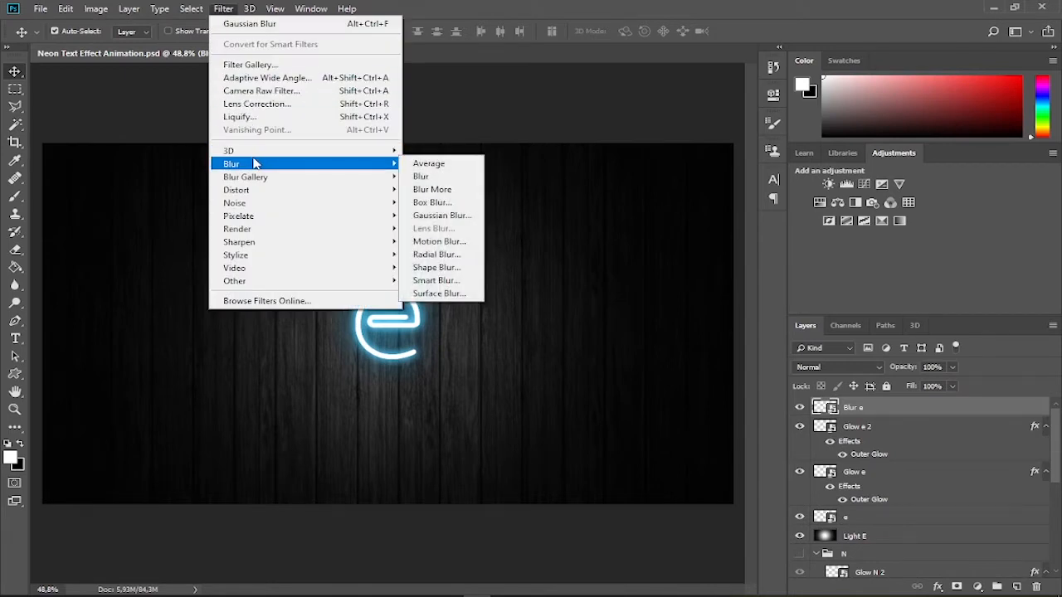
pyautogui.click(440, 215)
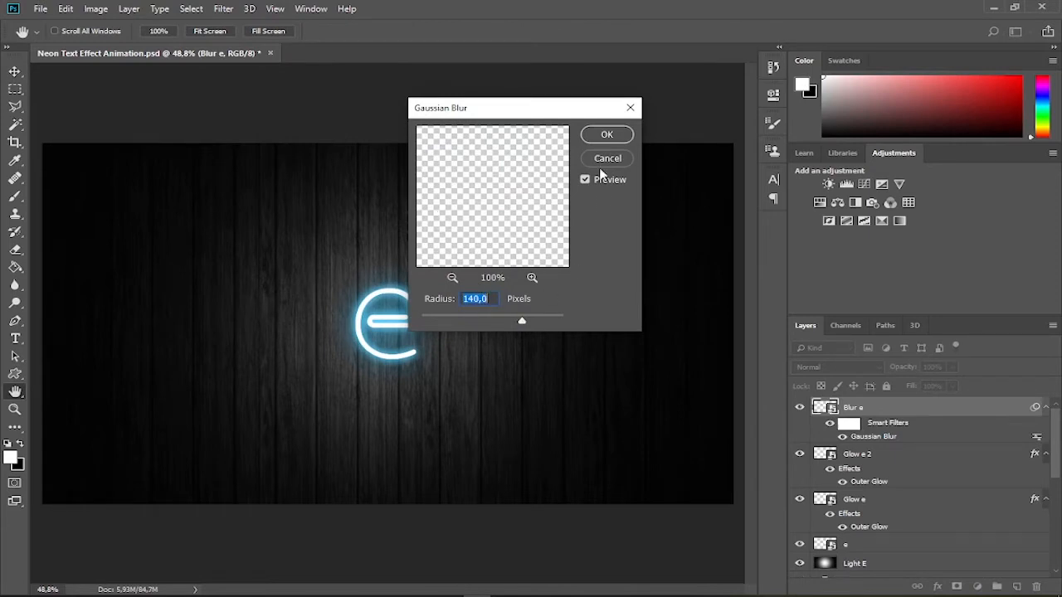
pyautogui.click(601, 137)
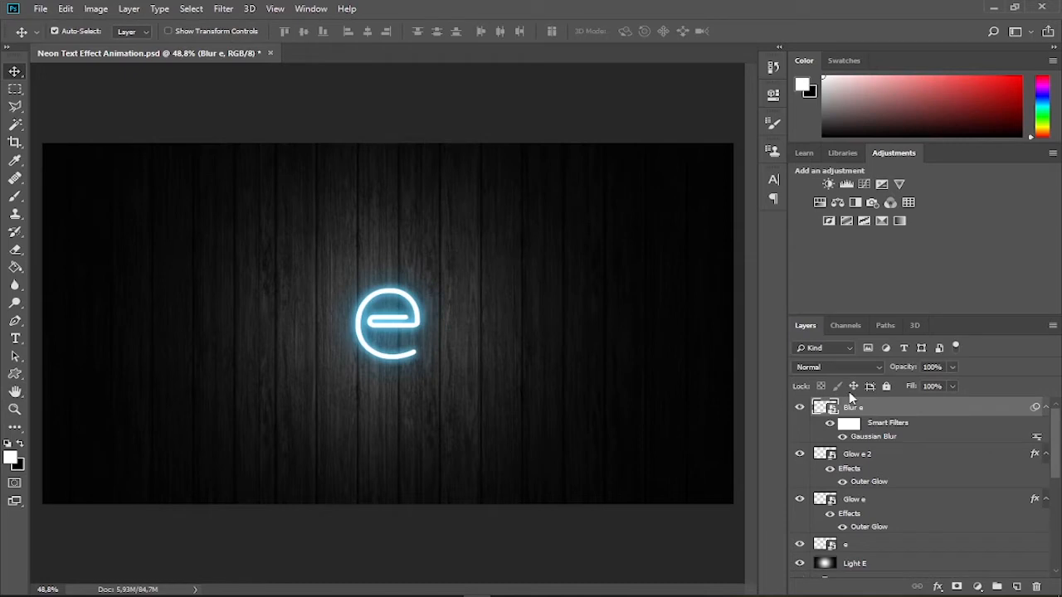
# Step: Copy the layer style of Blur N and paste it onto the Blur e layer
pyautogui.moveTo(1059, 445); pyautogui.dragTo(1060, 527)
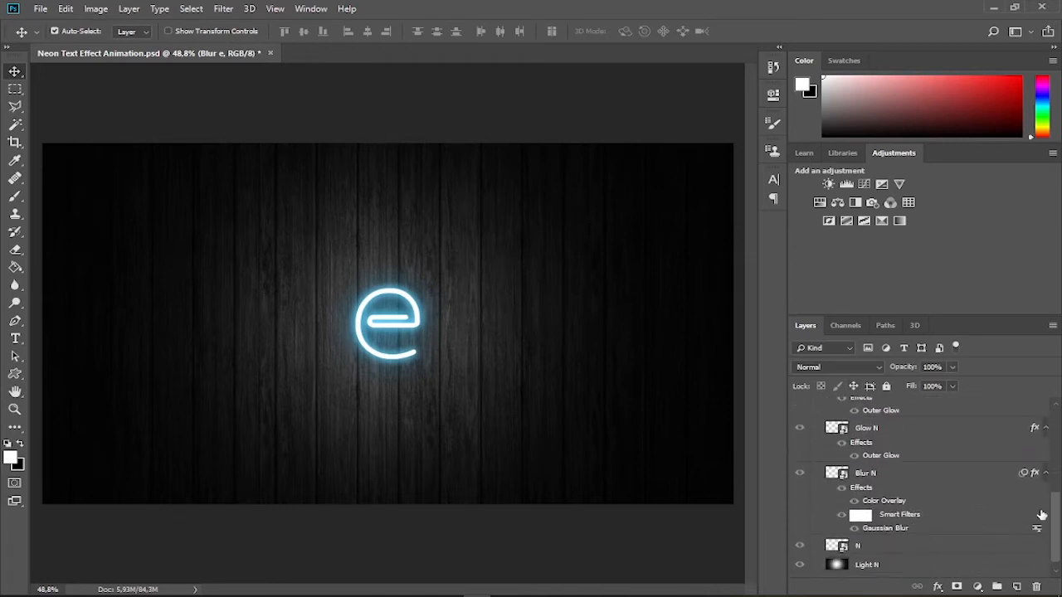
pyautogui.click(870, 475)
pyautogui.rightClick(870, 476)
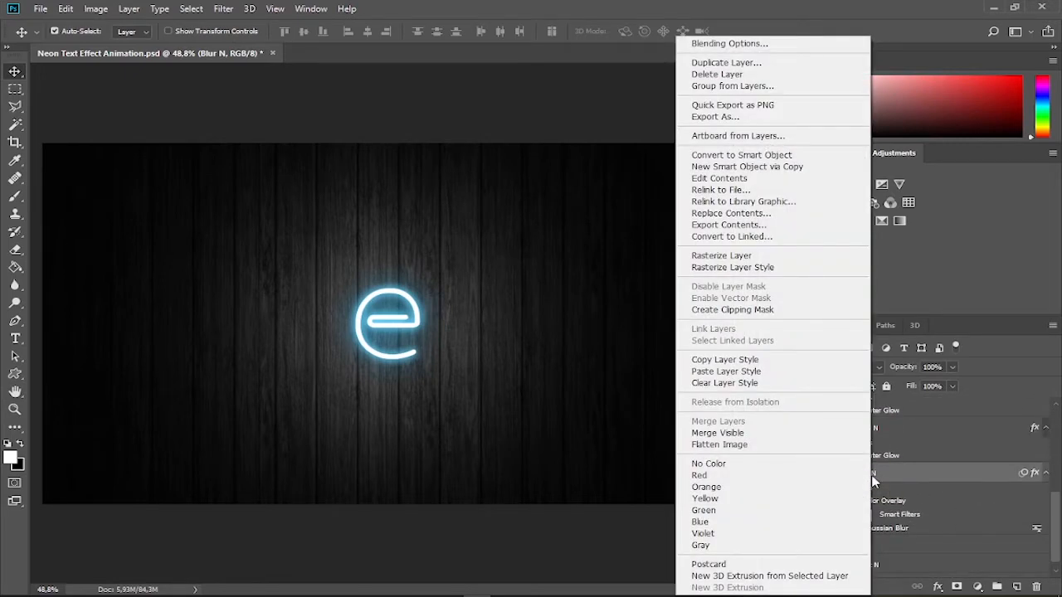
pyautogui.click(772, 360)
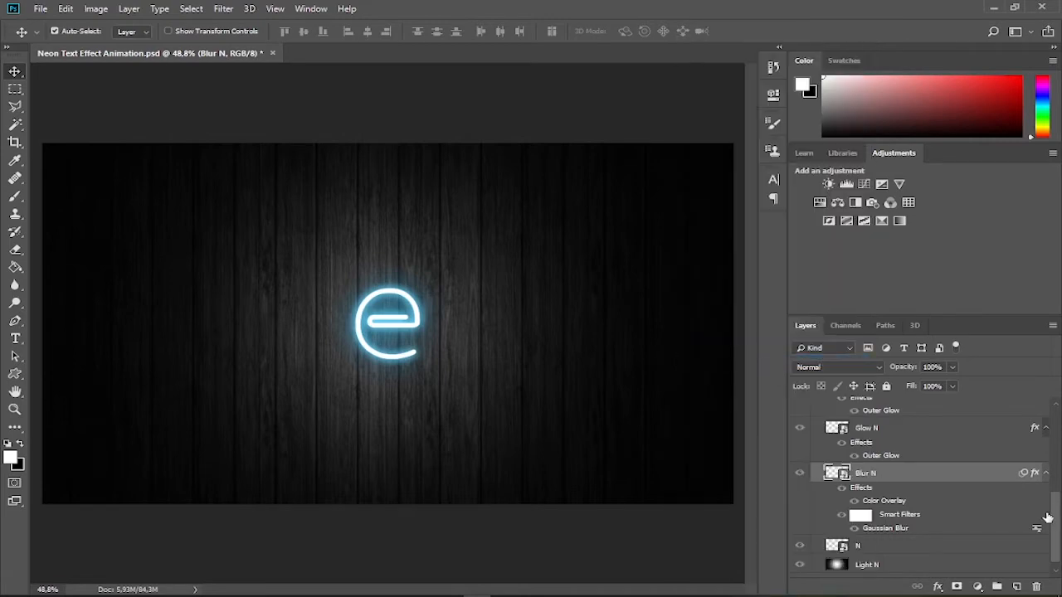
pyautogui.scroll(5, 1056, 520)
pyautogui.click(864, 409)
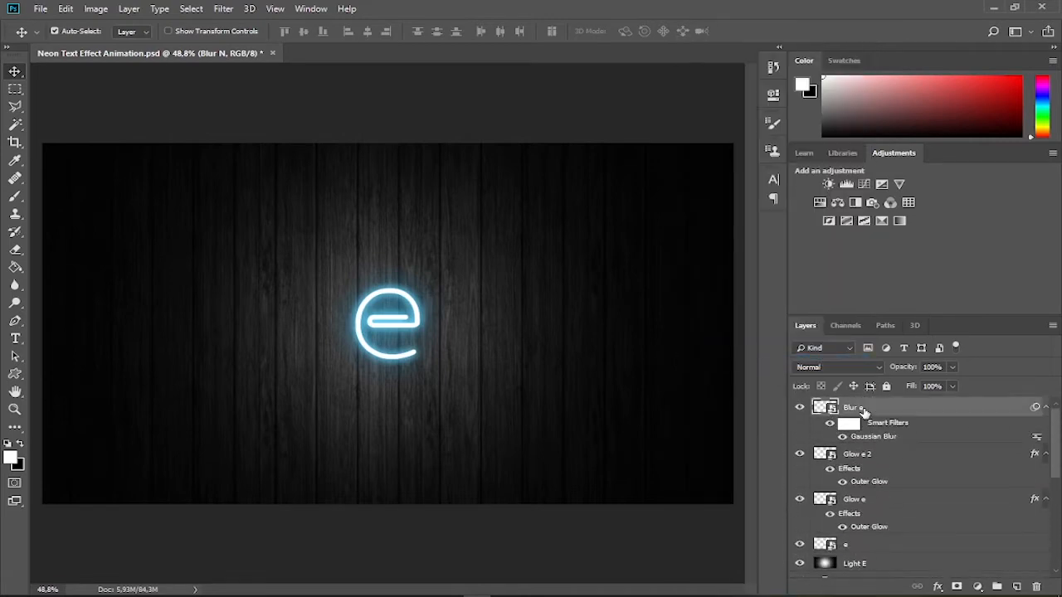
pyautogui.rightClick(871, 411)
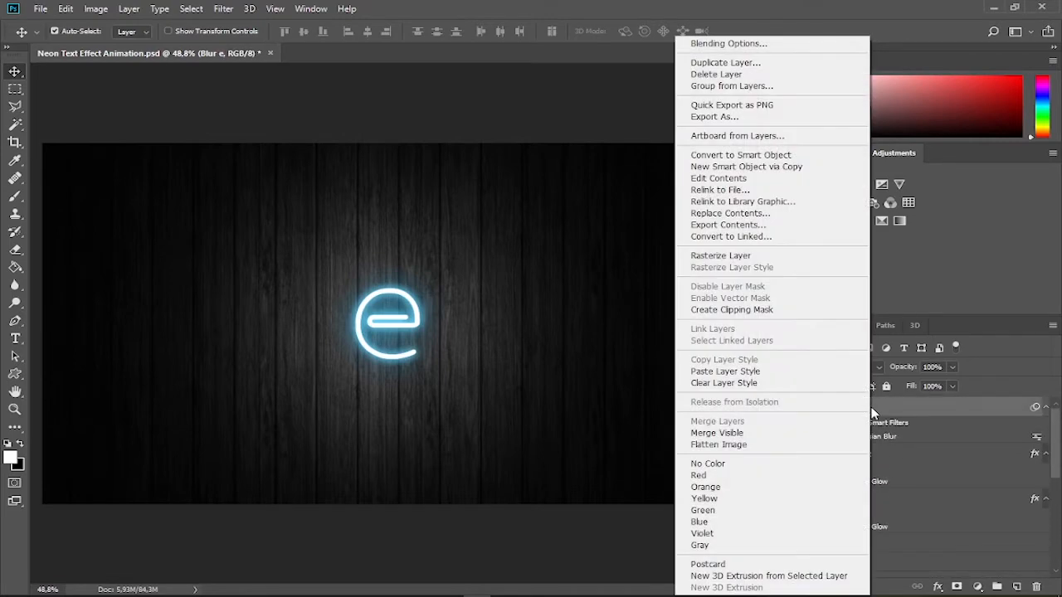
pyautogui.click(776, 372)
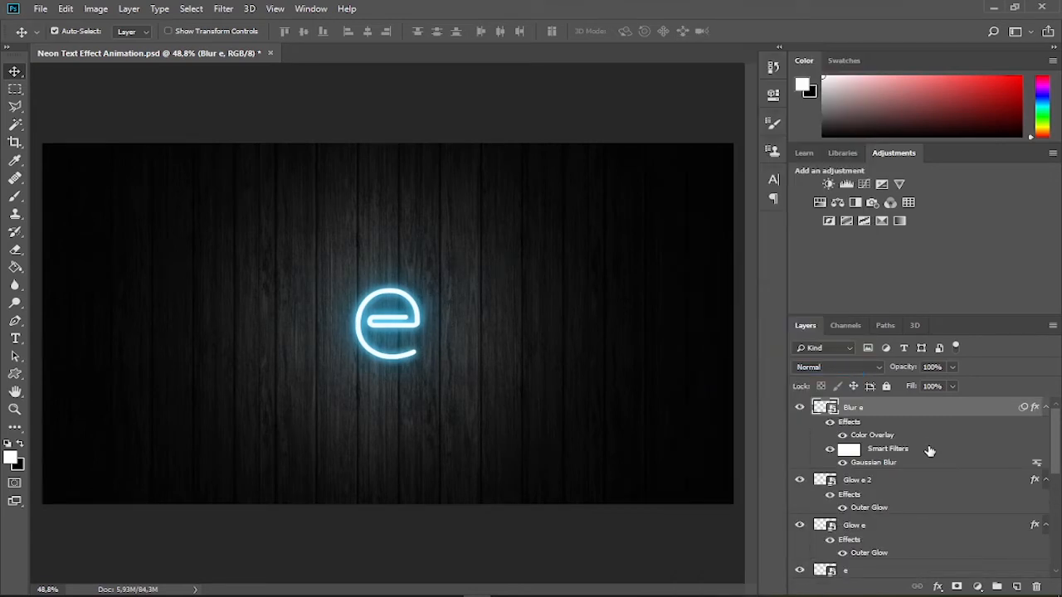
# Step: Move the Blur e layer below Glow e so it sits directly above the e layer
pyautogui.moveTo(923, 416); pyautogui.dragTo(920, 545)
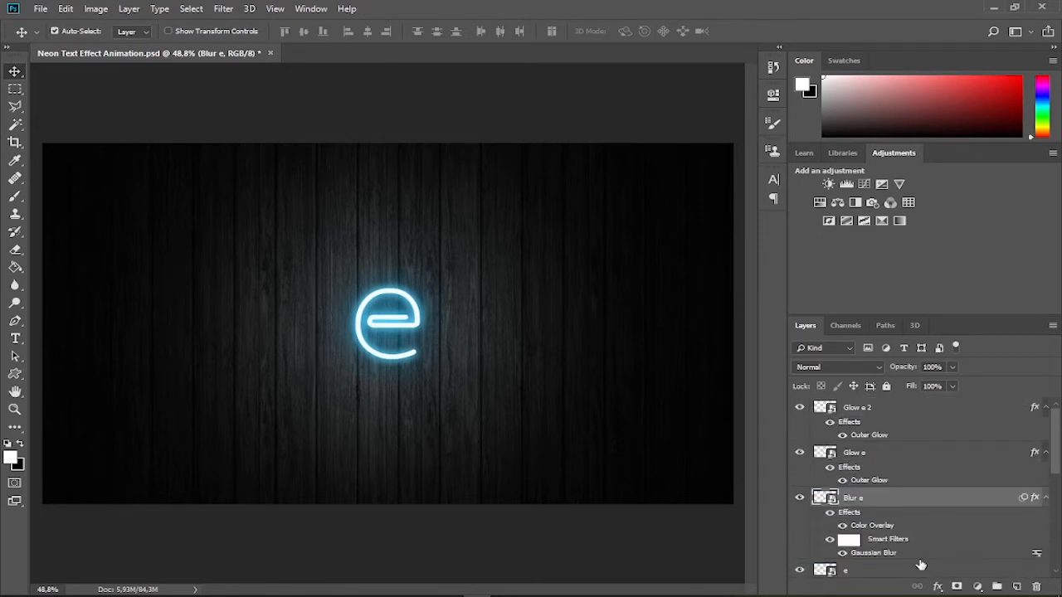
pyautogui.scroll(-3, 918, 548)
pyautogui.scroll(-1, 918, 548)
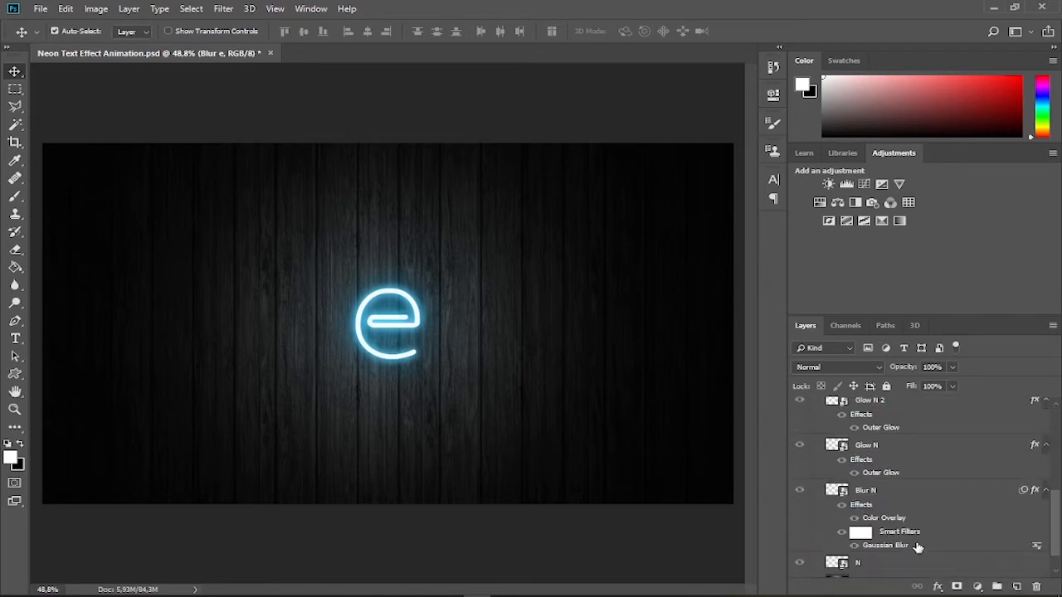
pyautogui.scroll(5, 918, 548)
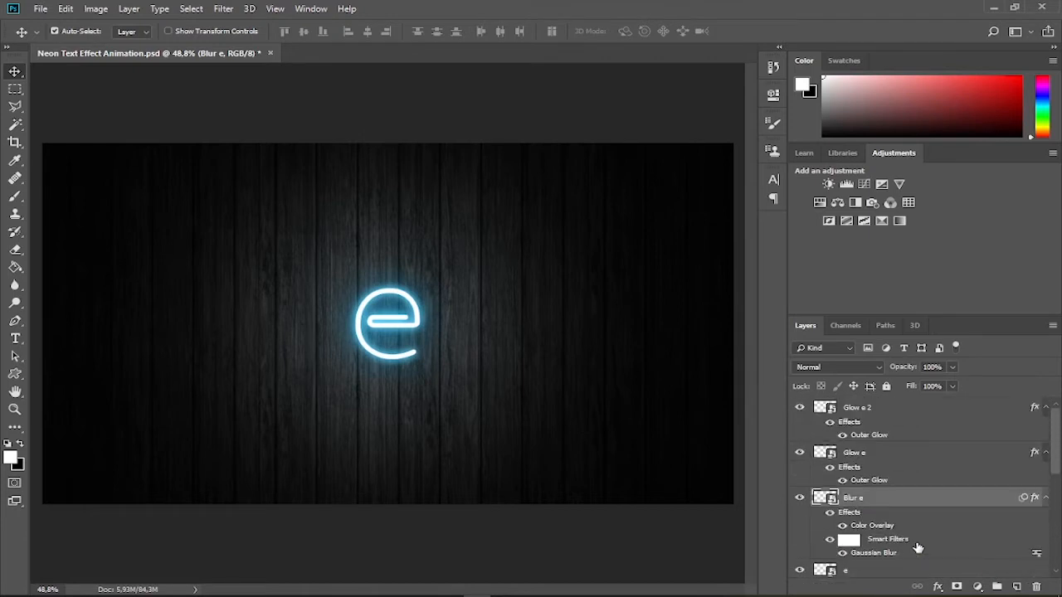
# Step: Group the layers from Glow e 2 down to Light E as E, and hide the group
pyautogui.click(920, 421)
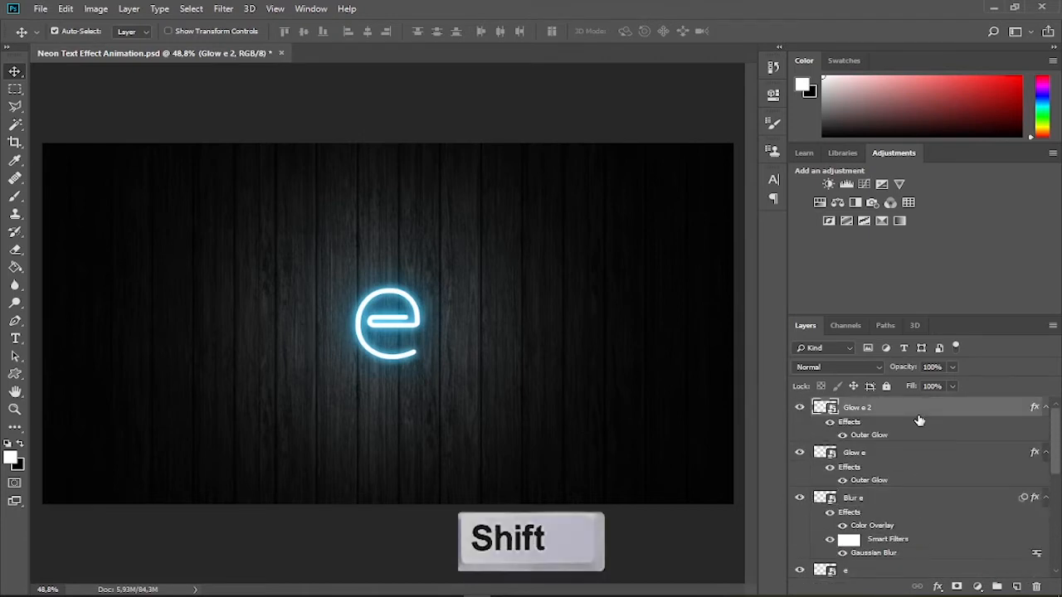
pyautogui.scroll(-1, 920, 420)
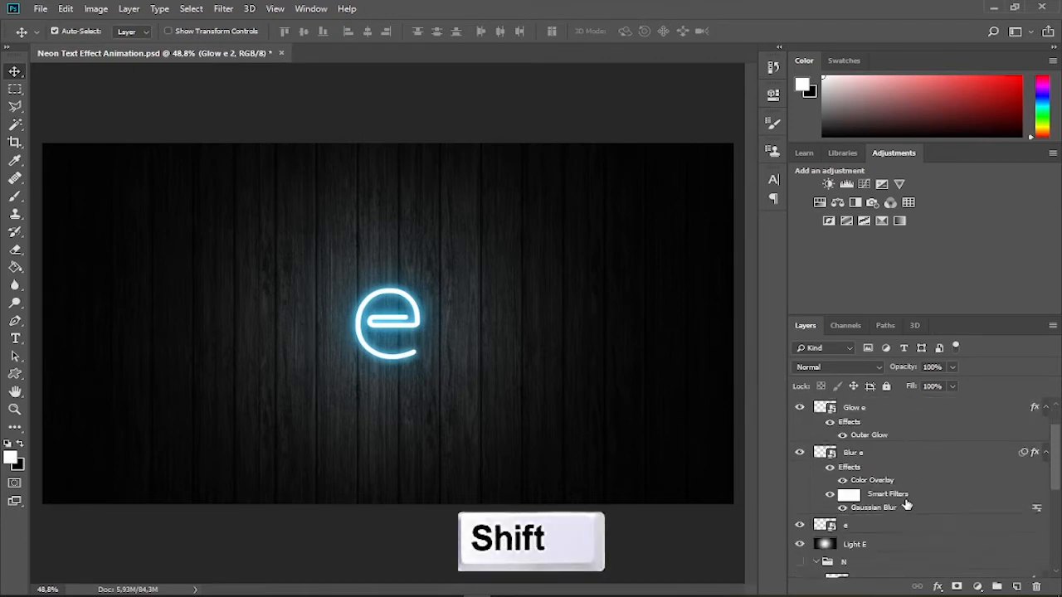
pyautogui.keyDown('shift'); pyautogui.click(908, 544); pyautogui.keyUp('shift')
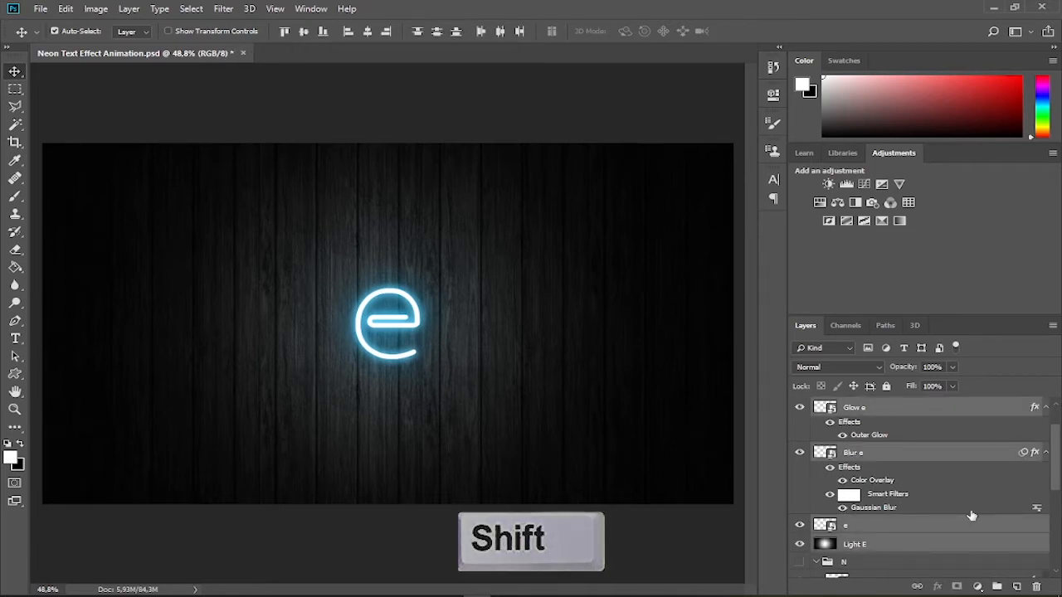
pyautogui.scroll(-1, 1009, 555)
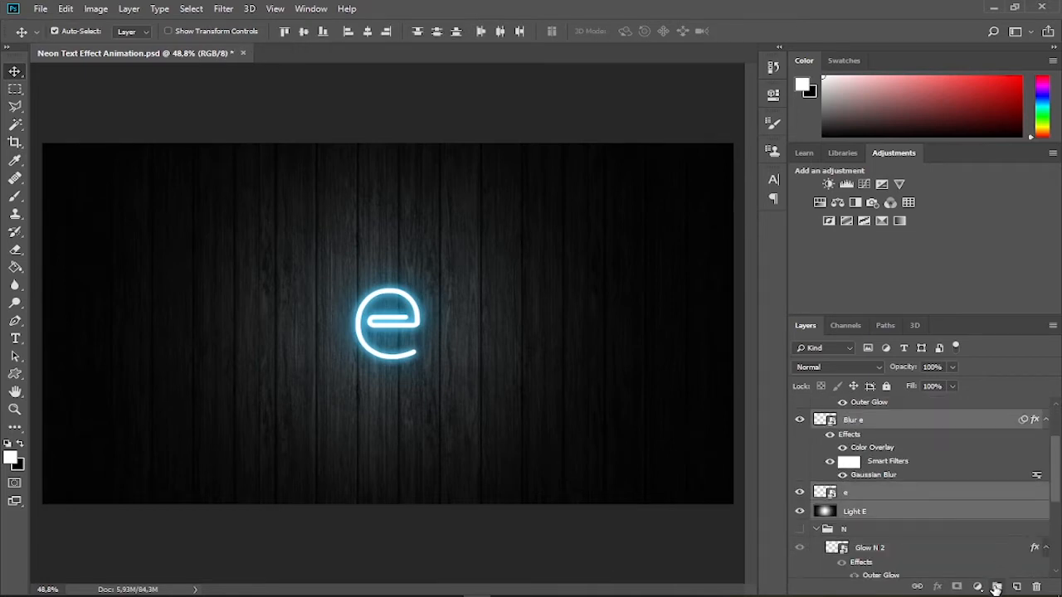
pyautogui.click(997, 588)
pyautogui.doubleClick(856, 408)
pyautogui.write('E')
pyautogui.press('Return')
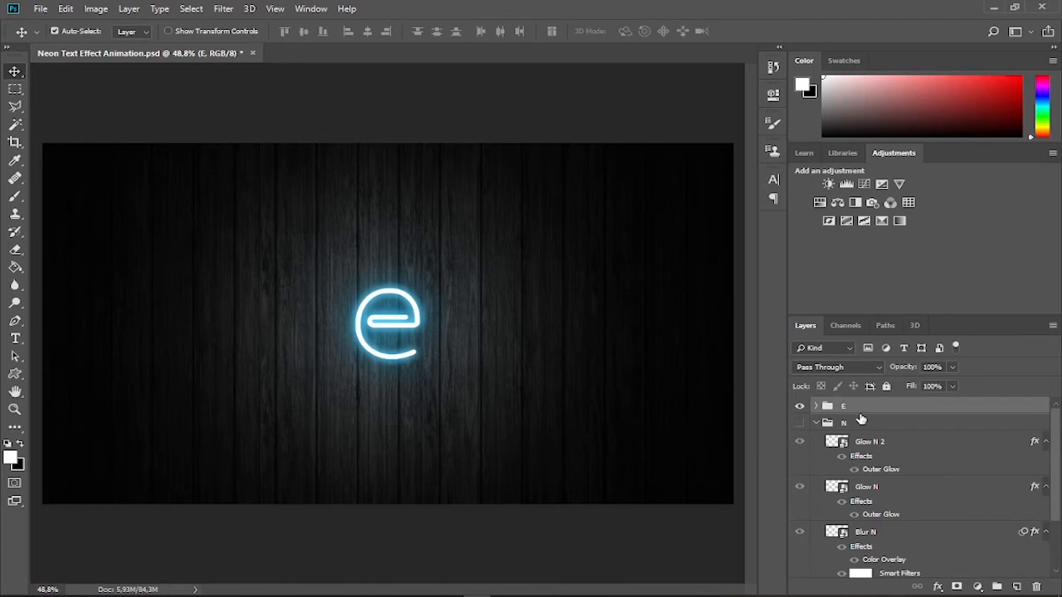
pyautogui.click(799, 406)
# Step: Add the letter o as horizontal text in white 400 pt Clip and centre it on the wooden wall
pyautogui.click(15, 339)
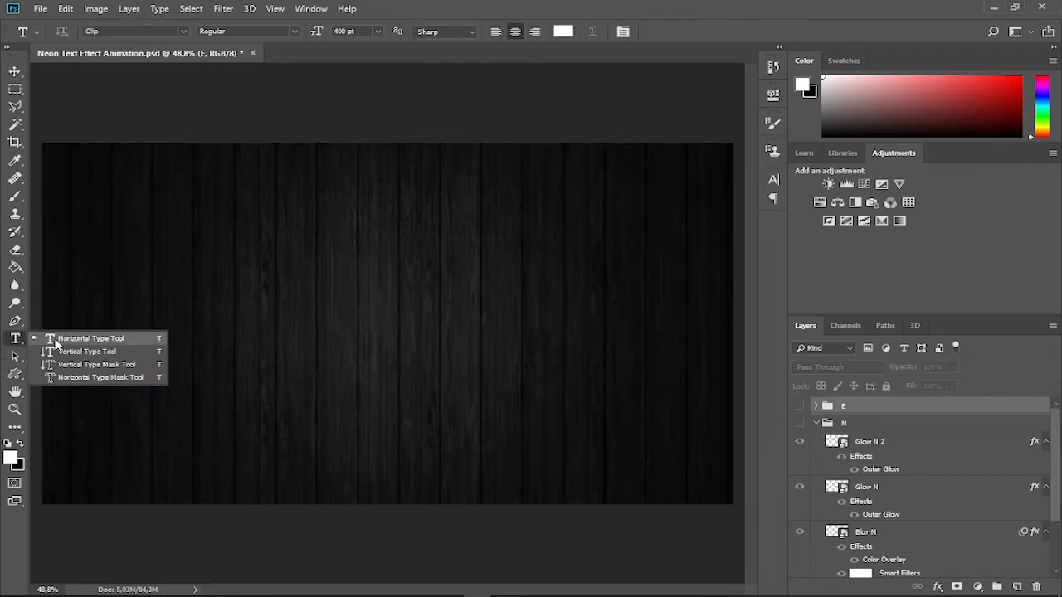
pyautogui.click(54, 342)
pyautogui.click(382, 334)
pyautogui.write('O')
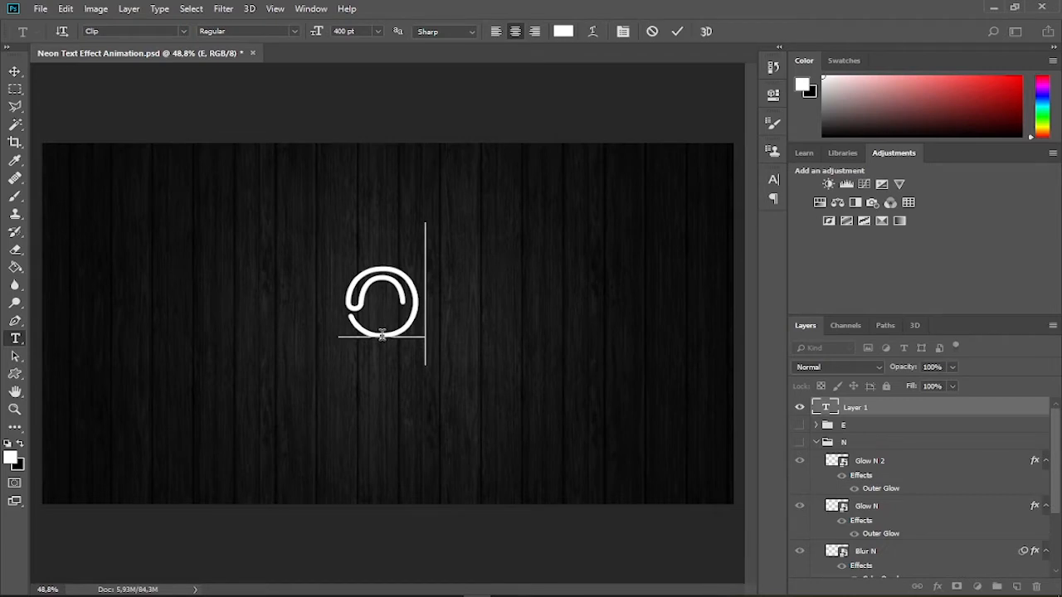
pyautogui.click(678, 31)
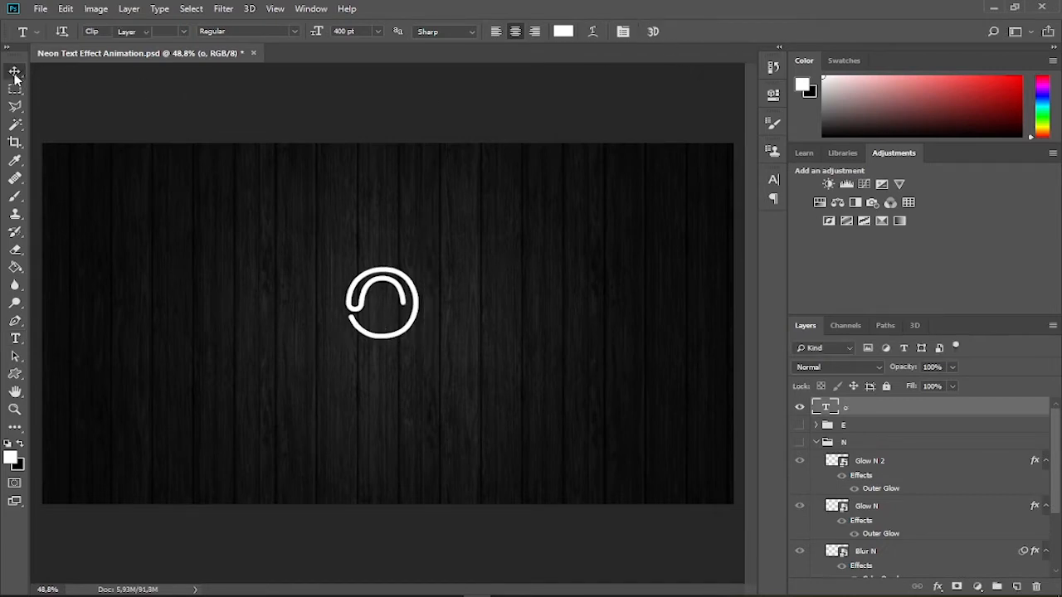
pyautogui.click(15, 73)
pyautogui.moveTo(352, 286); pyautogui.dragTo(409, 322)
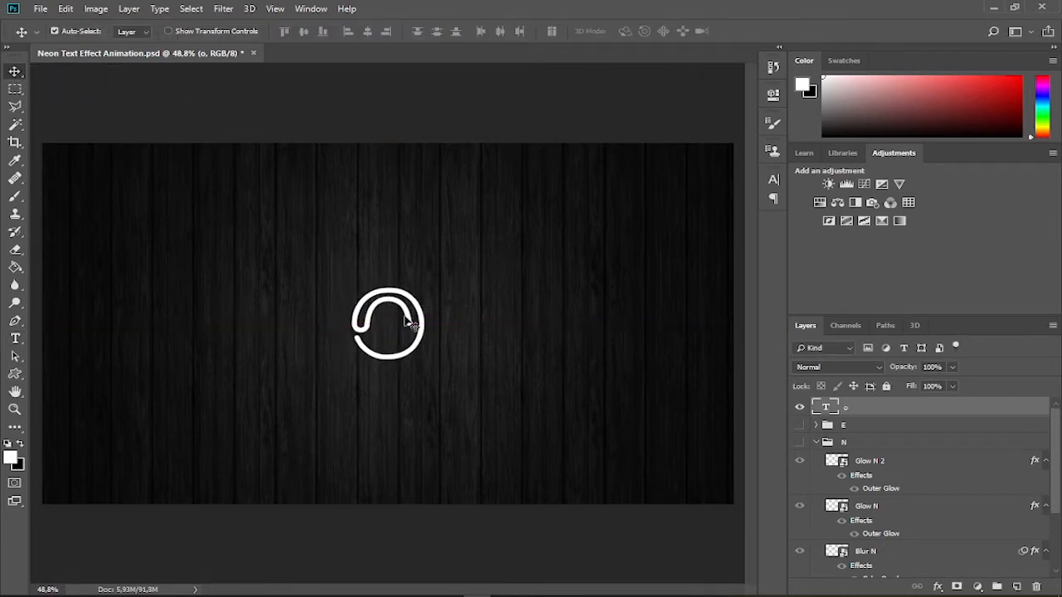
# Step: Duplicate the Light N layer as Light O and place the copy directly below the o text layer
pyautogui.scroll(-3, 913, 497)
pyautogui.rightClick(913, 554)
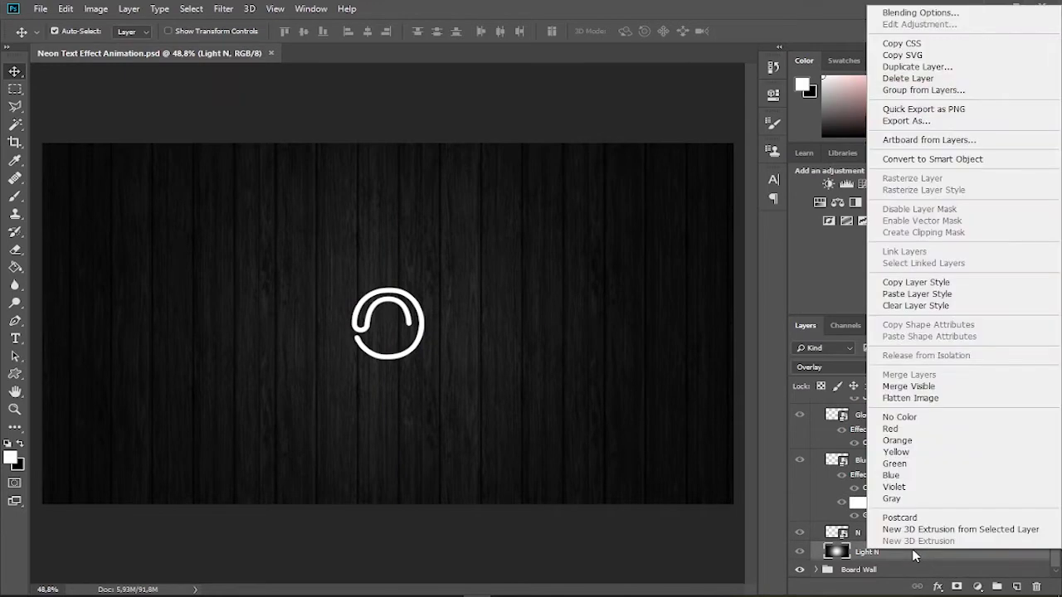
pyautogui.click(917, 66)
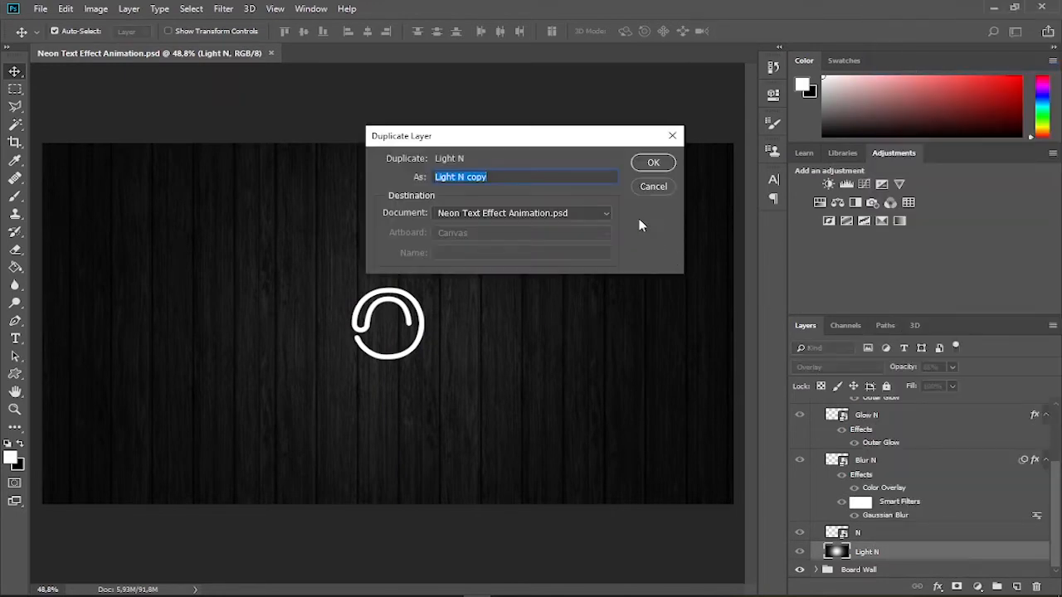
pyautogui.write('Light O')
pyautogui.press('Return')
pyautogui.moveTo(868, 552); pyautogui.dragTo(899, 417)
pyautogui.moveTo(898, 412); pyautogui.dragTo(900, 414)
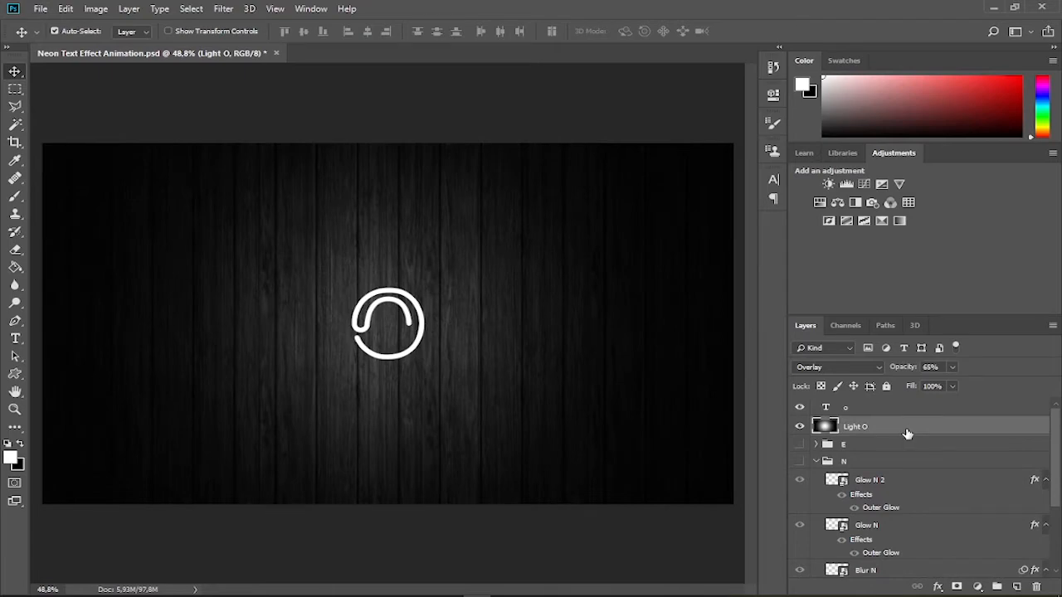
# Step: Convert the o text layer to a smart object and duplicate it as a layer named Glow o
pyautogui.click(905, 410)
pyautogui.rightClick(904, 410)
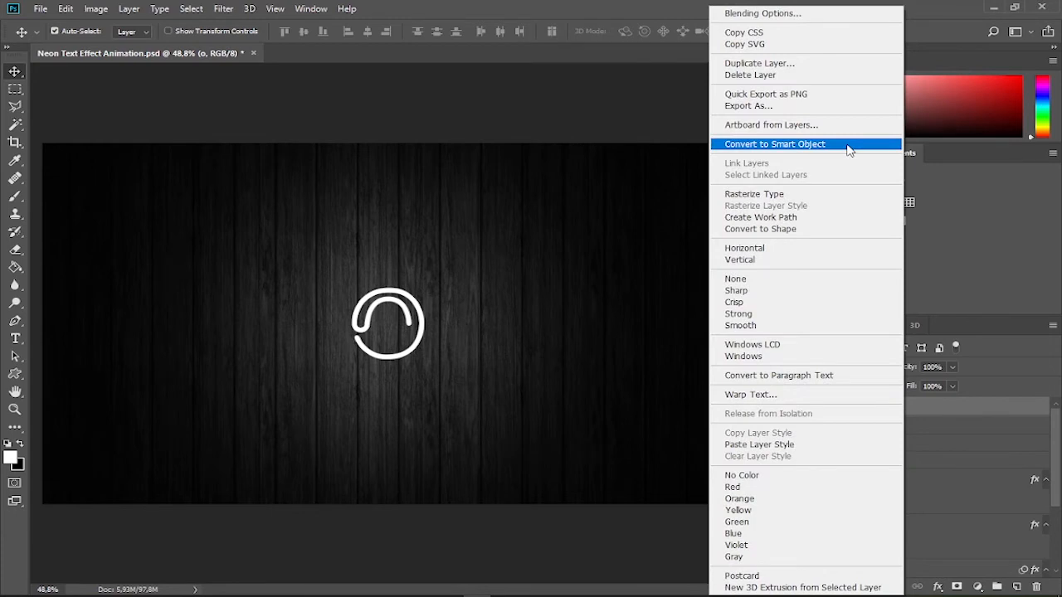
pyautogui.click(775, 144)
pyautogui.hotkey('ctrl', 'j')
pyautogui.doubleClick(856, 408)
pyautogui.press('Return')
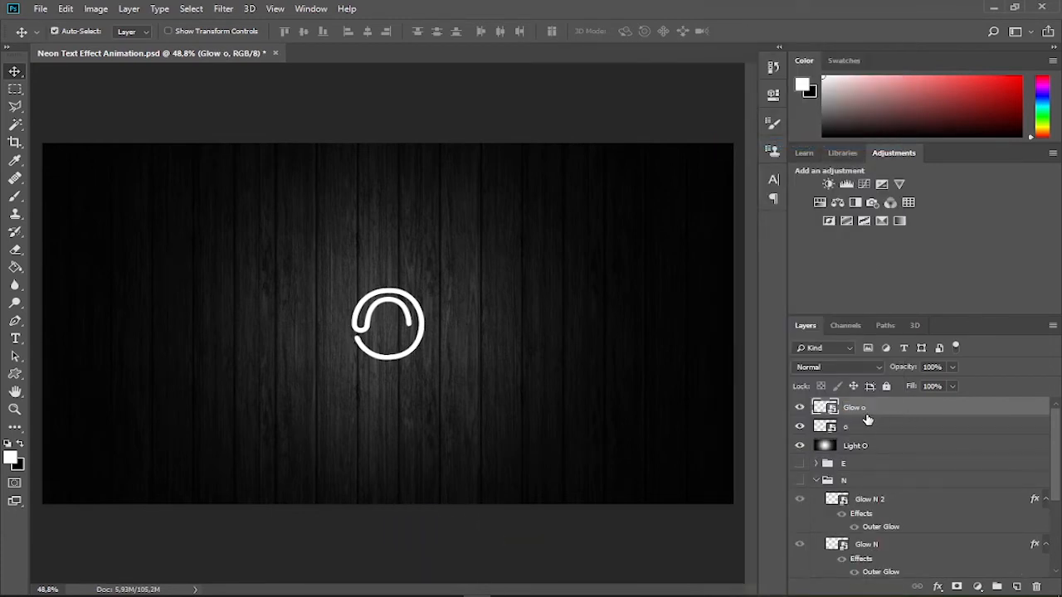
# Step: Copy the layer style of Glow N and paste it onto the Glow o layer
pyautogui.moveTo(1054, 457); pyautogui.dragTo(1057, 535)
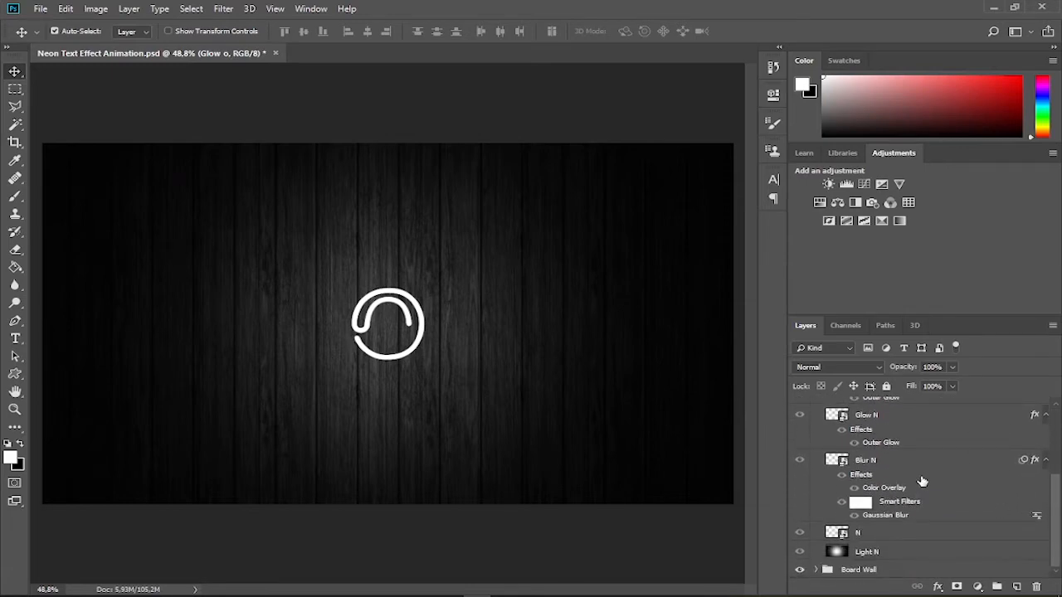
pyautogui.rightClick(896, 419)
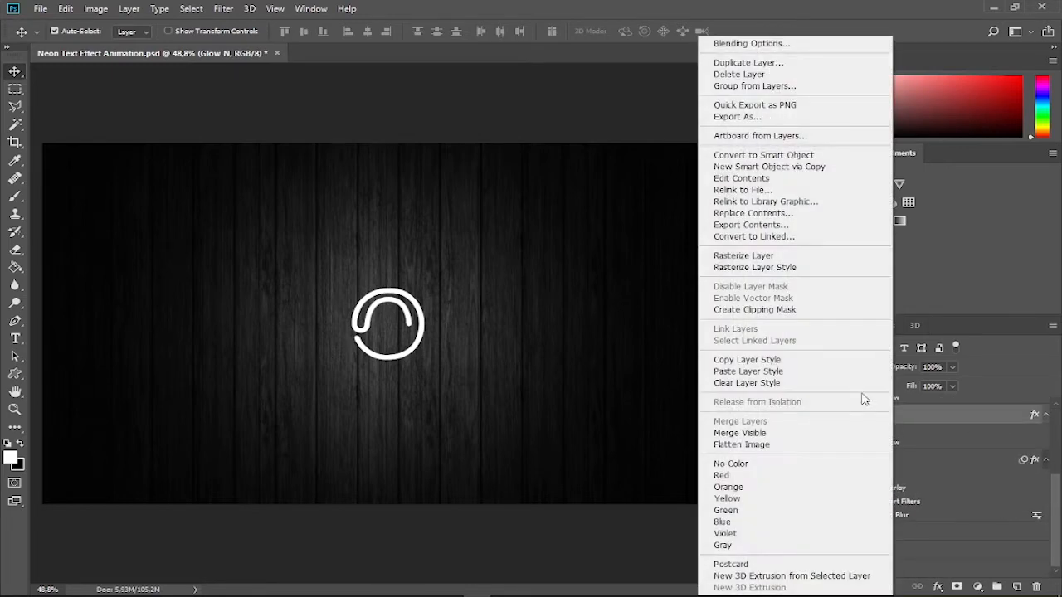
pyautogui.click(810, 360)
pyautogui.scroll(3, 913, 490)
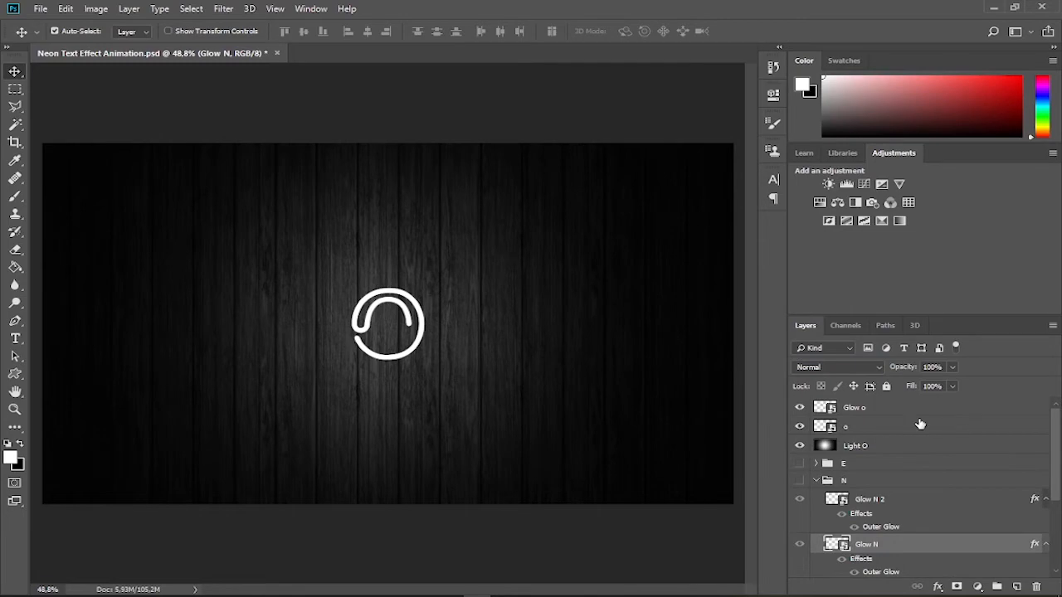
pyautogui.rightClick(902, 411)
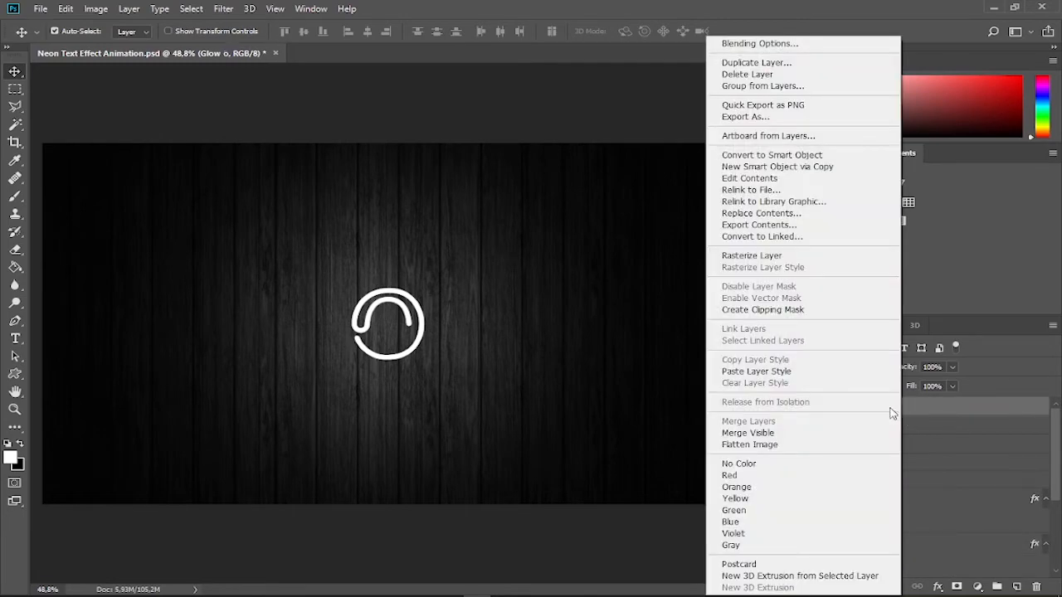
pyautogui.click(824, 372)
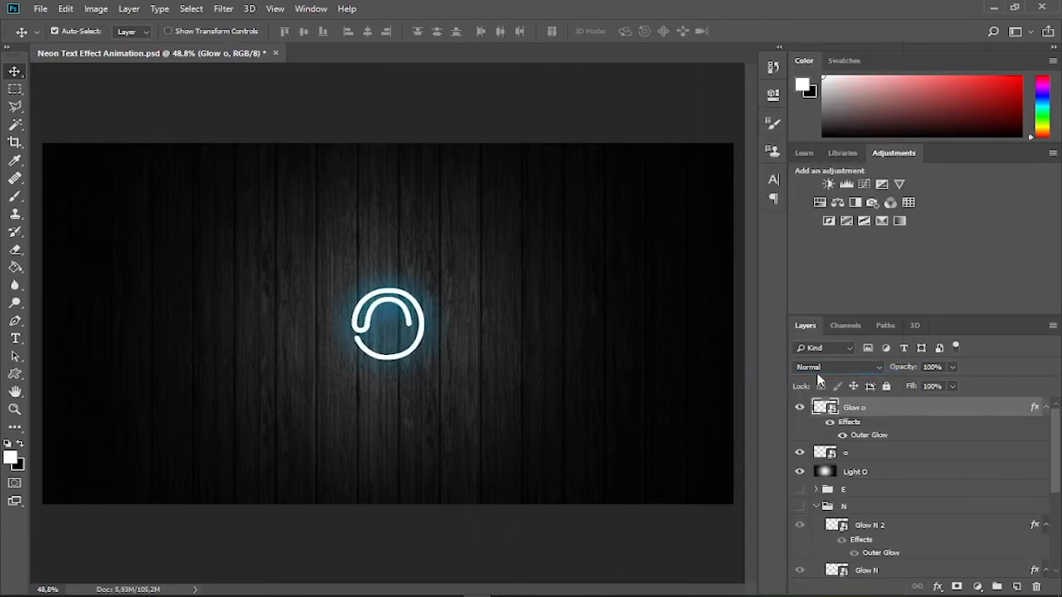
# Step: Duplicate the Glow o layer and name the copy Glow o 2
pyautogui.hotkey('ctrl', 'j')
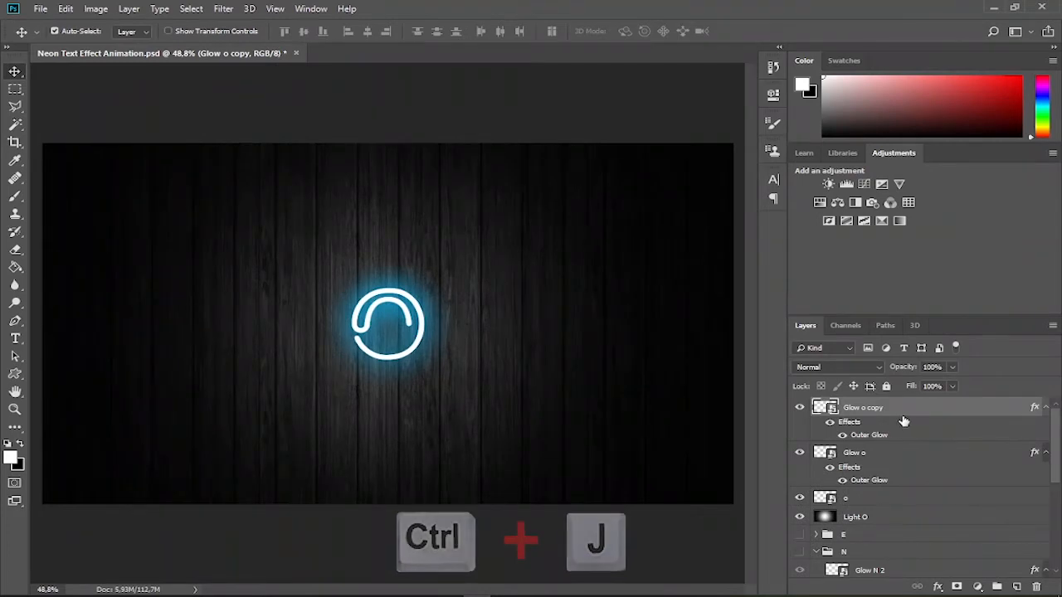
pyautogui.doubleClick(875, 408)
pyautogui.moveTo(869, 407); pyautogui.dragTo(907, 410)
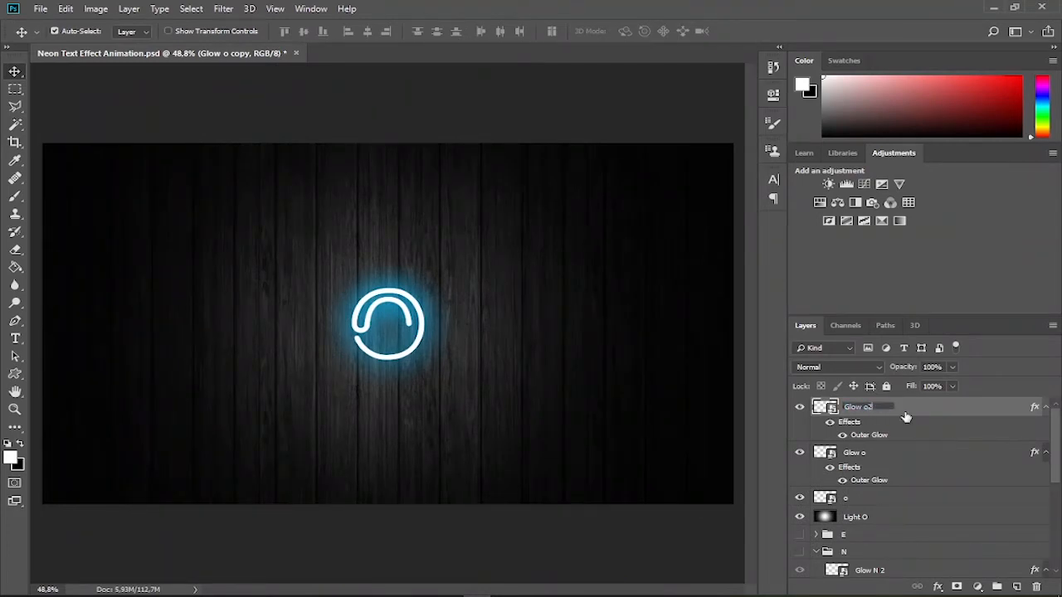
pyautogui.write('2')
pyautogui.press('Return')
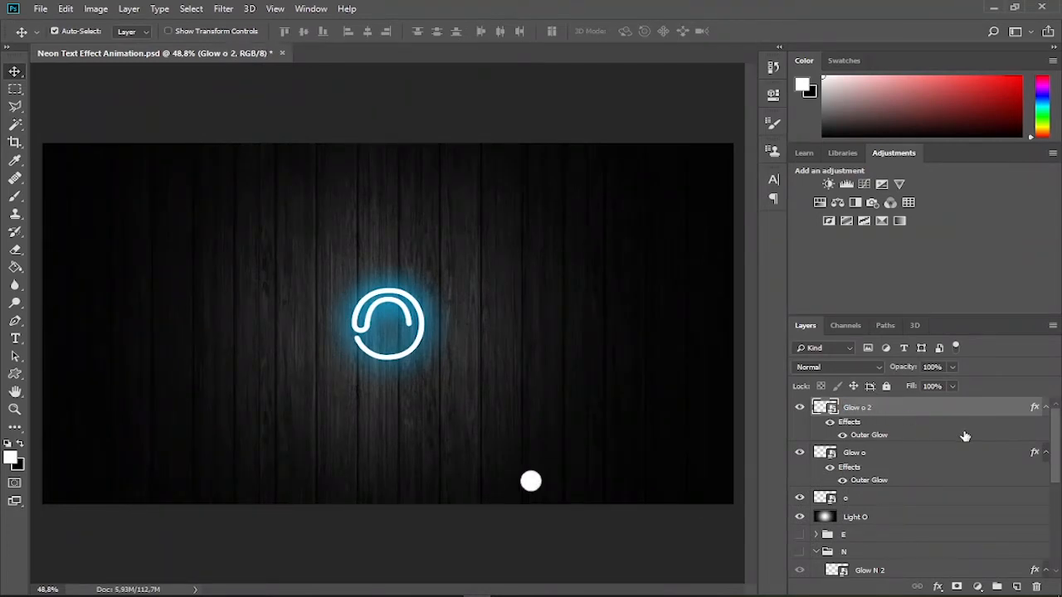
# Step: Remove the Glow o 2 layer's effects and replace them with the layer style copied from Glow N 2
pyautogui.moveTo(892, 438); pyautogui.dragTo(1035, 589)
pyautogui.moveTo(1056, 448); pyautogui.dragTo(1059, 510)
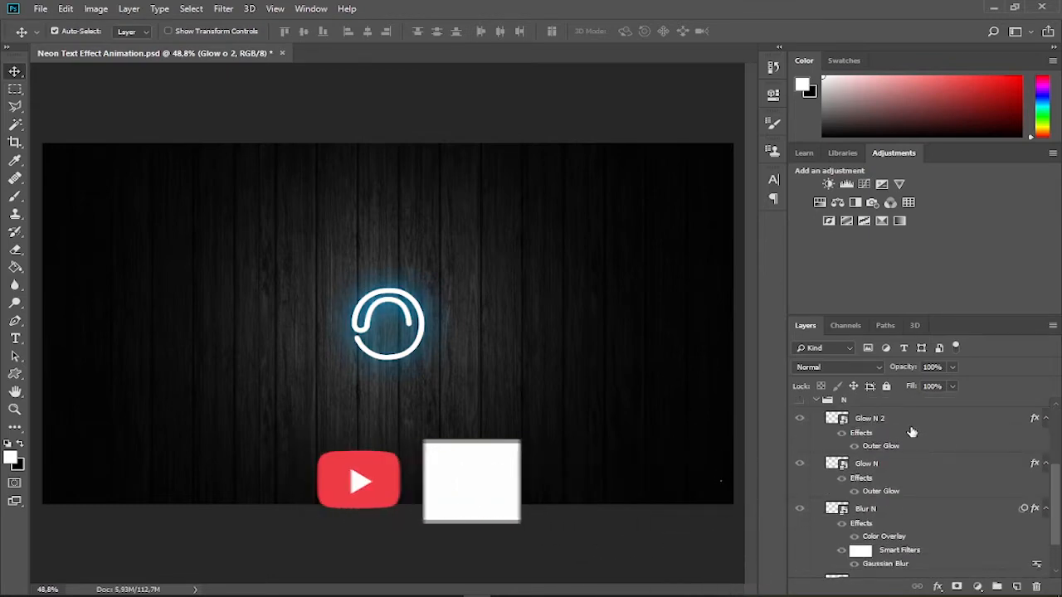
pyautogui.rightClick(911, 426)
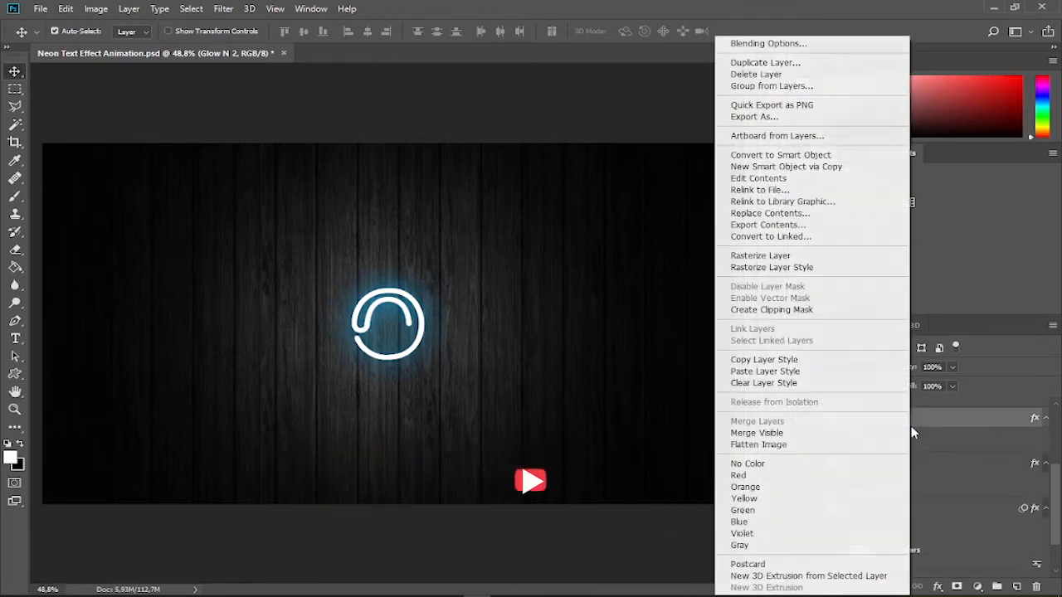
pyautogui.click(818, 362)
pyautogui.moveTo(1059, 485); pyautogui.dragTo(1058, 431)
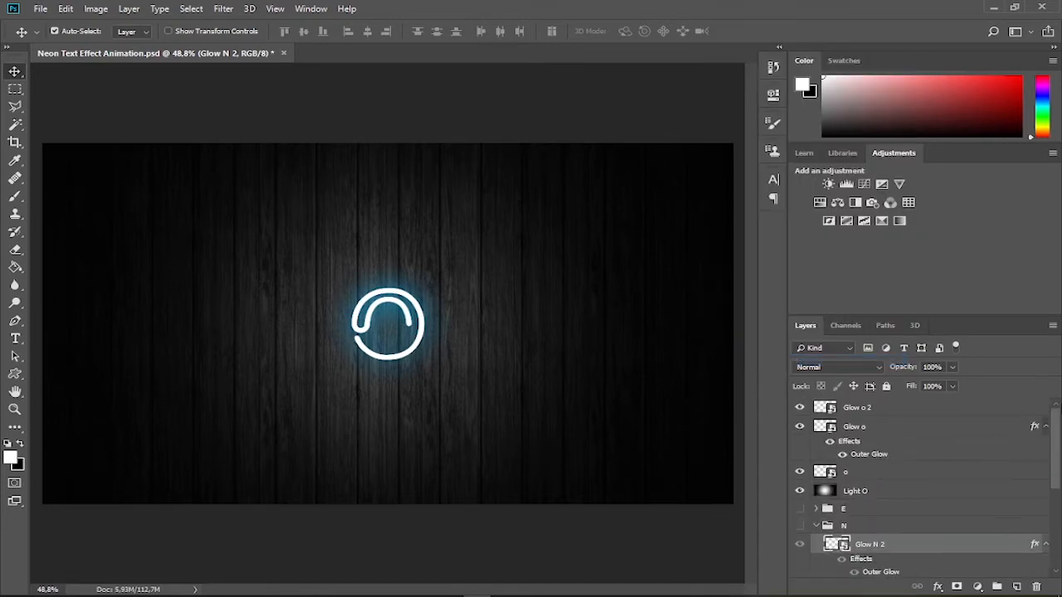
pyautogui.rightClick(914, 412)
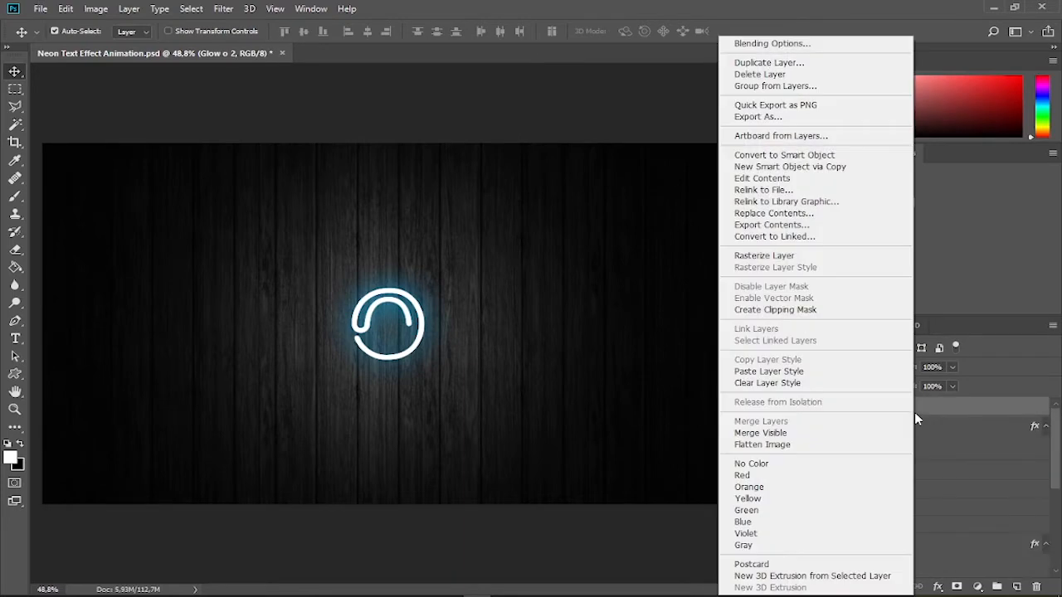
pyautogui.click(814, 373)
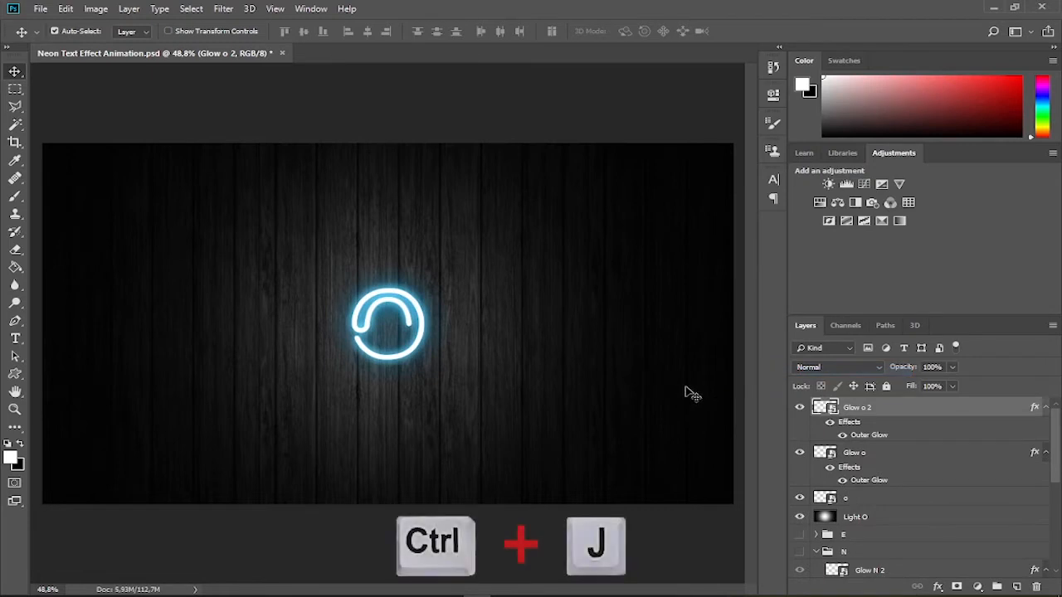
# Step: Duplicate the Glow o 2 layer as Blur o and delete the copy's layer effects
pyautogui.hotkey('ctrl', 'j')
pyautogui.doubleClick(865, 410)
pyautogui.write('Blur O')
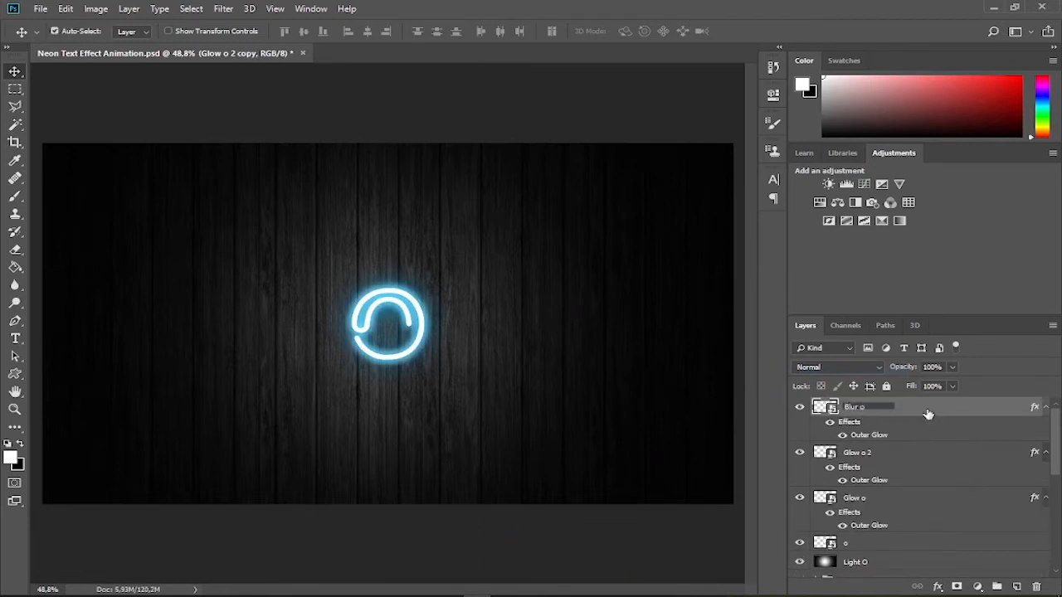
pyautogui.press('Return')
pyautogui.moveTo(1039, 573); pyautogui.dragTo(1036, 586)
# Step: Apply a Gaussian Blur with a 140 pixel radius to the Blur o layer
pyautogui.click(224, 8)
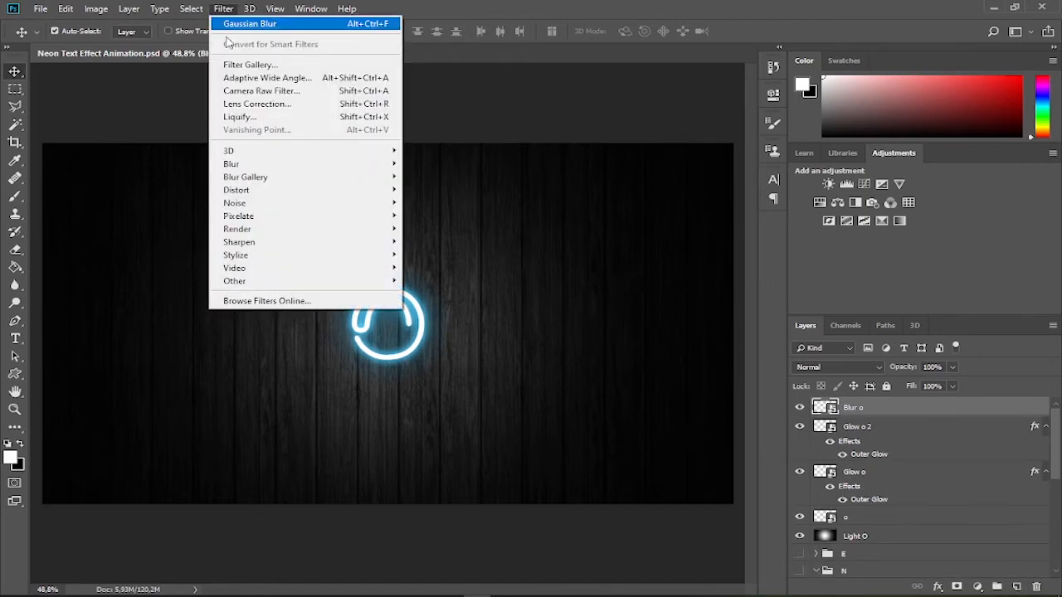
pyautogui.moveTo(308, 172)
pyautogui.click(444, 215)
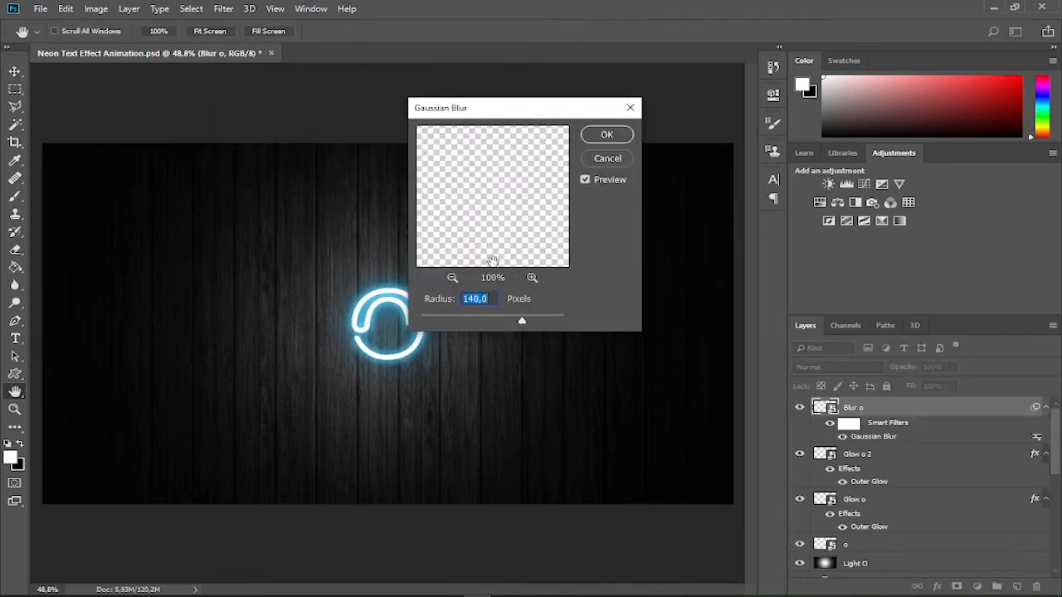
pyautogui.click(614, 137)
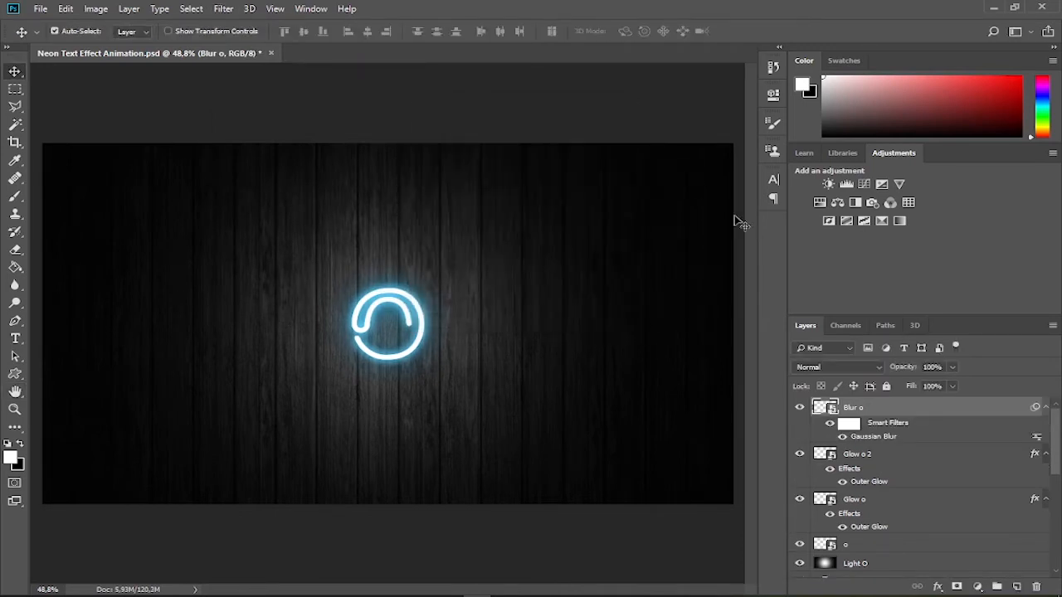
# Step: Copy the layer style of Blur N and paste it onto the Blur o layer
pyautogui.scroll(-5, 894, 491)
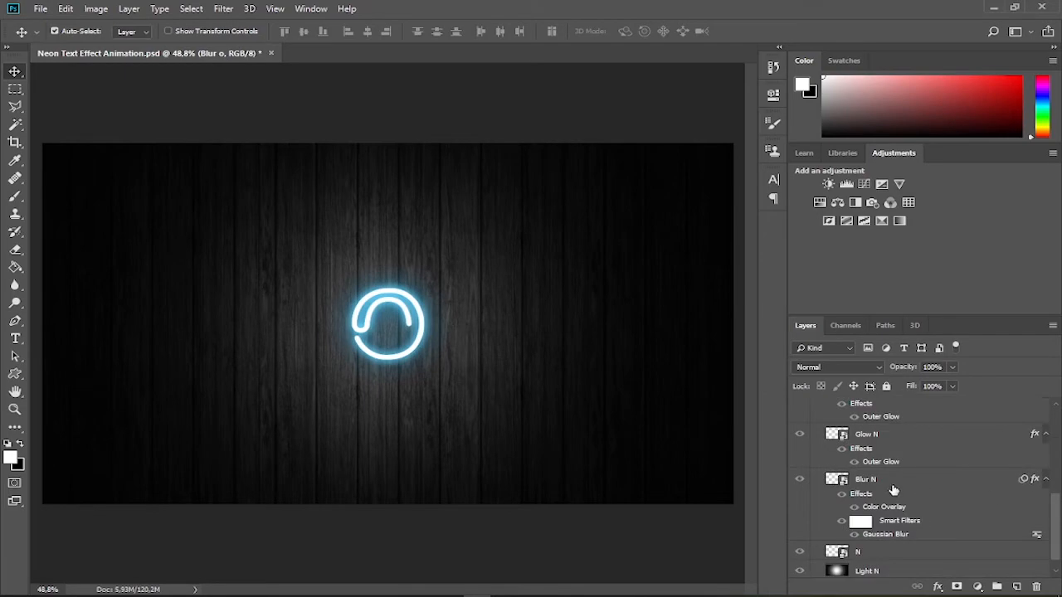
pyautogui.rightClick(893, 486)
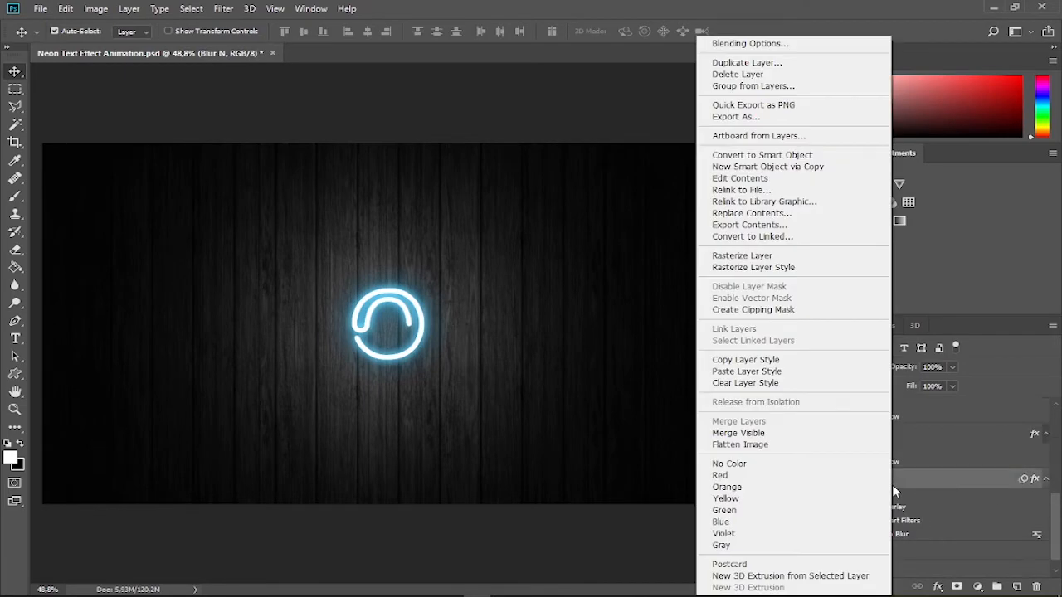
pyautogui.click(782, 362)
pyautogui.scroll(5, 1037, 508)
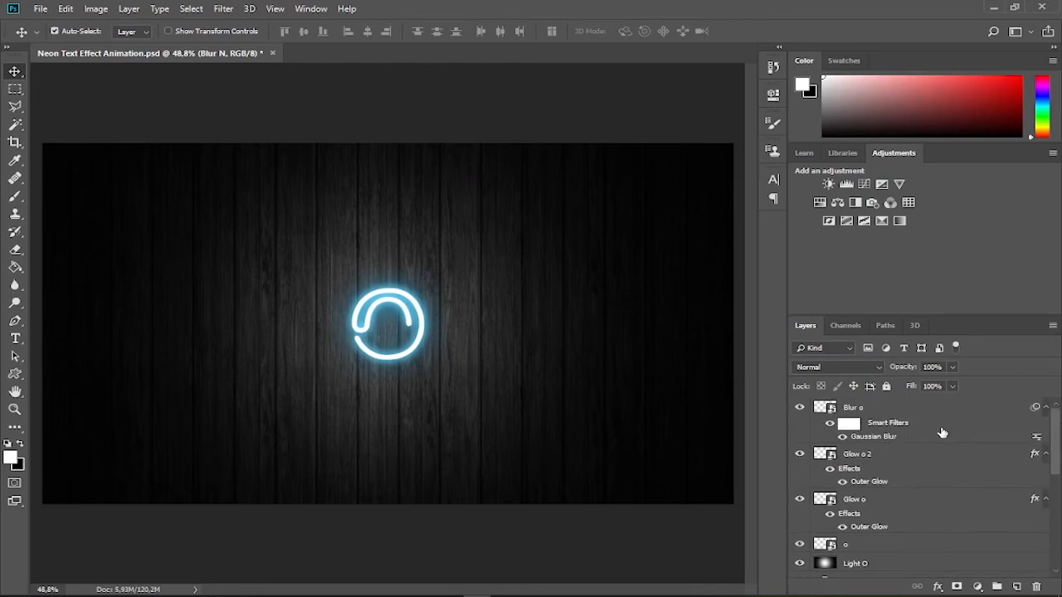
pyautogui.rightClick(888, 412)
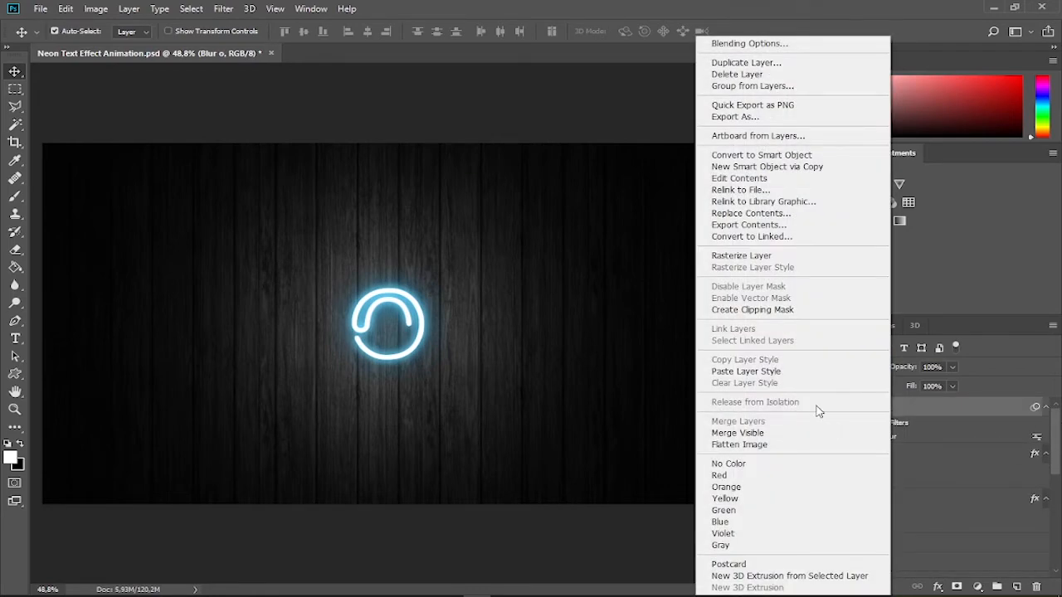
pyautogui.click(763, 371)
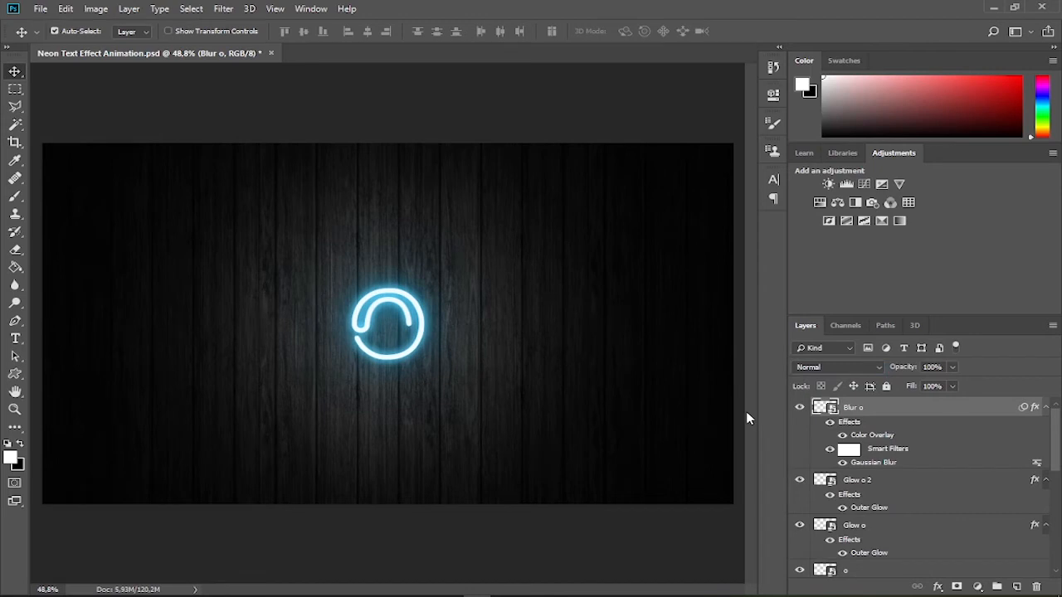
# Step: Group all layers from Blur o down to Light O and name the group O
pyautogui.press('shift')
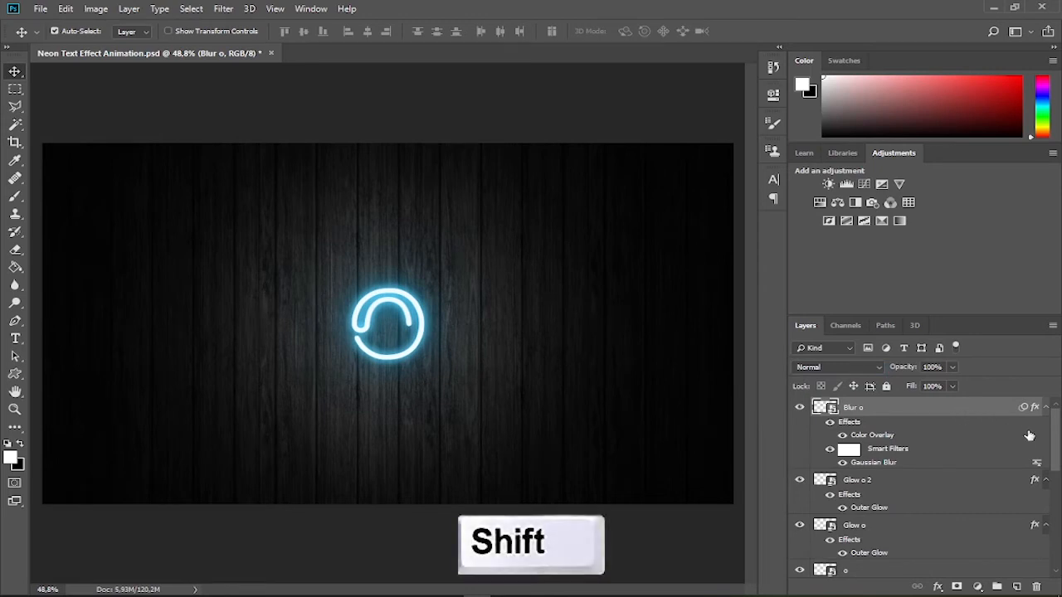
pyautogui.scroll(-5, 1058, 440)
pyautogui.keyDown('shift'); pyautogui.click(906, 459); pyautogui.keyUp('shift')
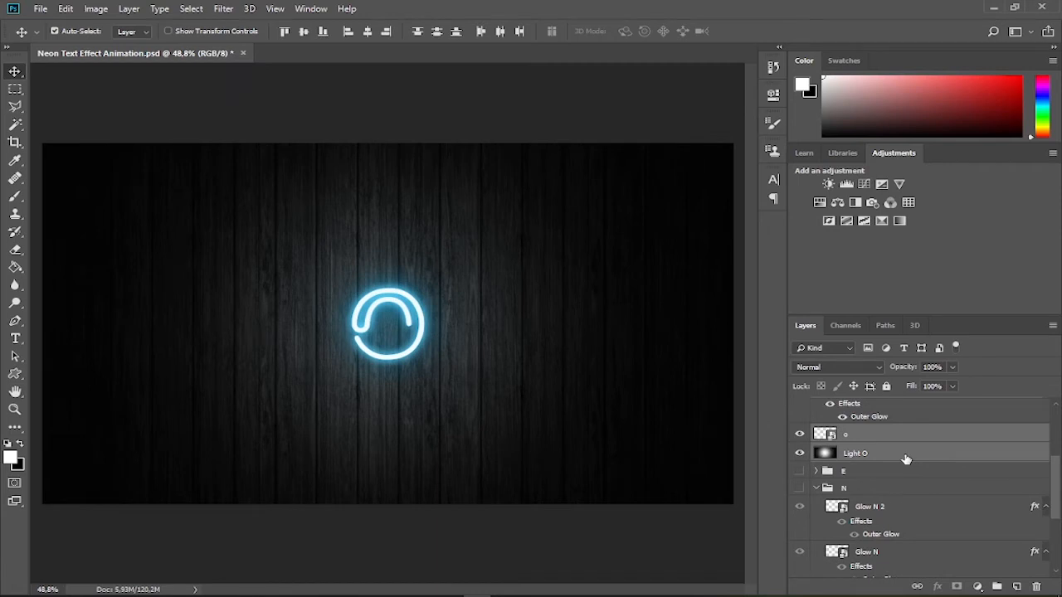
pyautogui.click(996, 587)
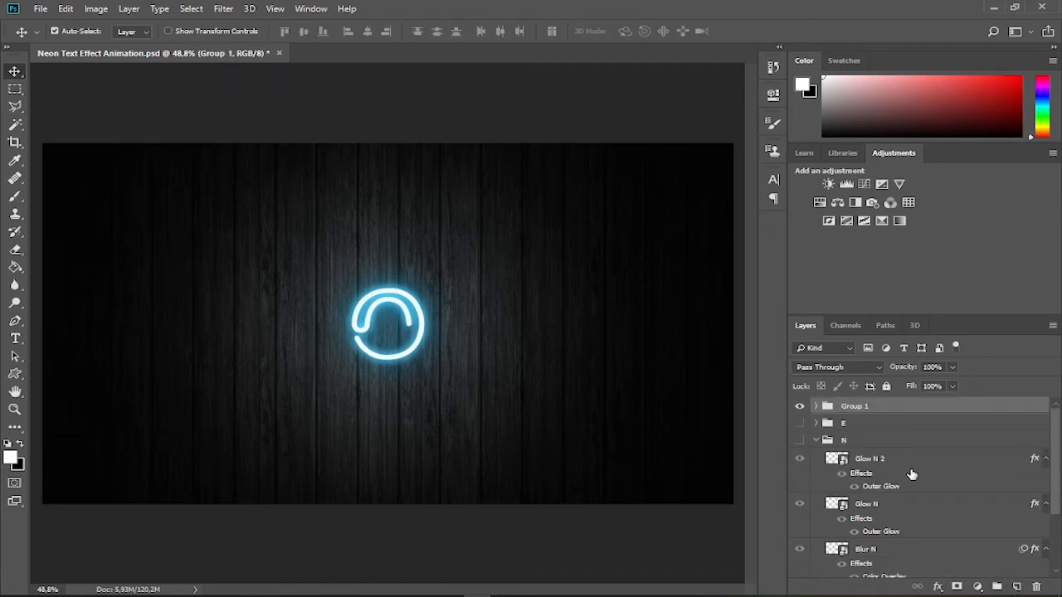
pyautogui.doubleClick(854, 406)
pyautogui.write('O')
pyautogui.press('Return')
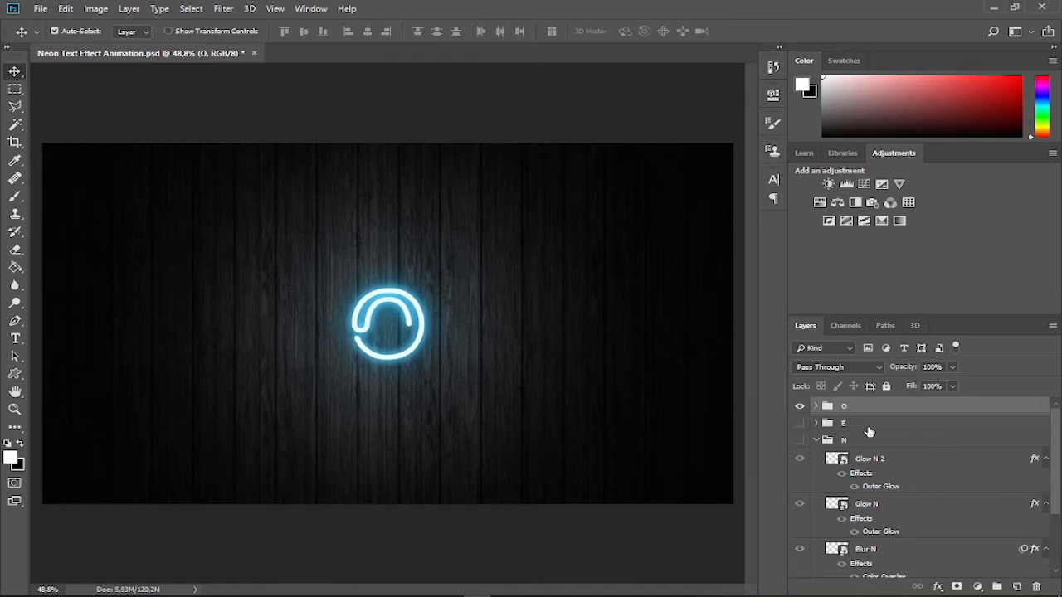
# Step: Hide the O group and place a white letter n in 400 pt Clip text at the centre of the canvas
pyautogui.click(800, 407)
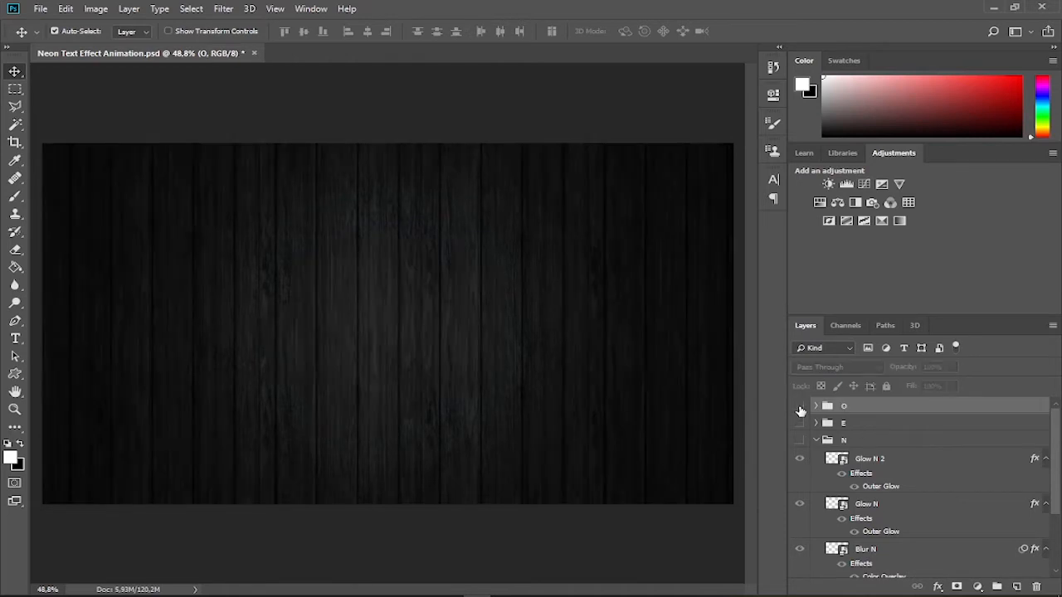
pyautogui.click(15, 339)
pyautogui.click(63, 341)
pyautogui.click(374, 340)
pyautogui.write('N')
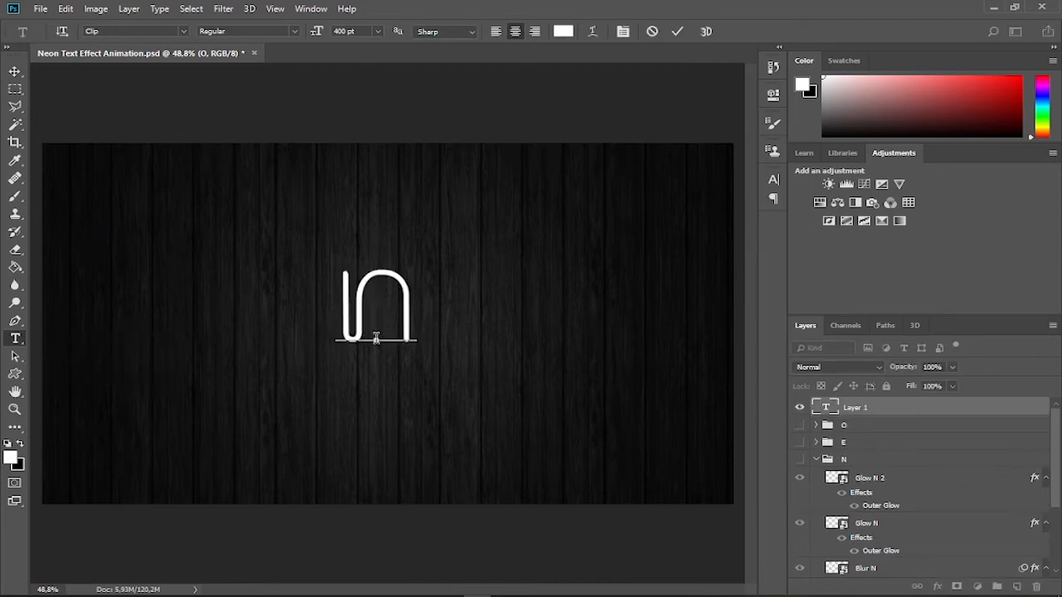
pyautogui.click(677, 31)
pyautogui.click(15, 72)
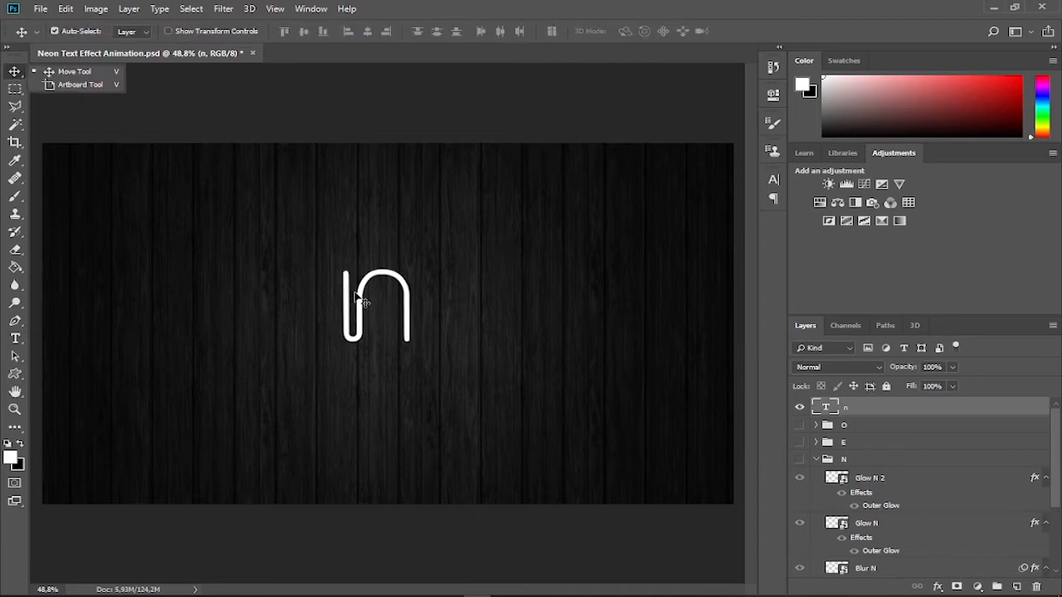
pyautogui.moveTo(360, 308); pyautogui.dragTo(381, 334)
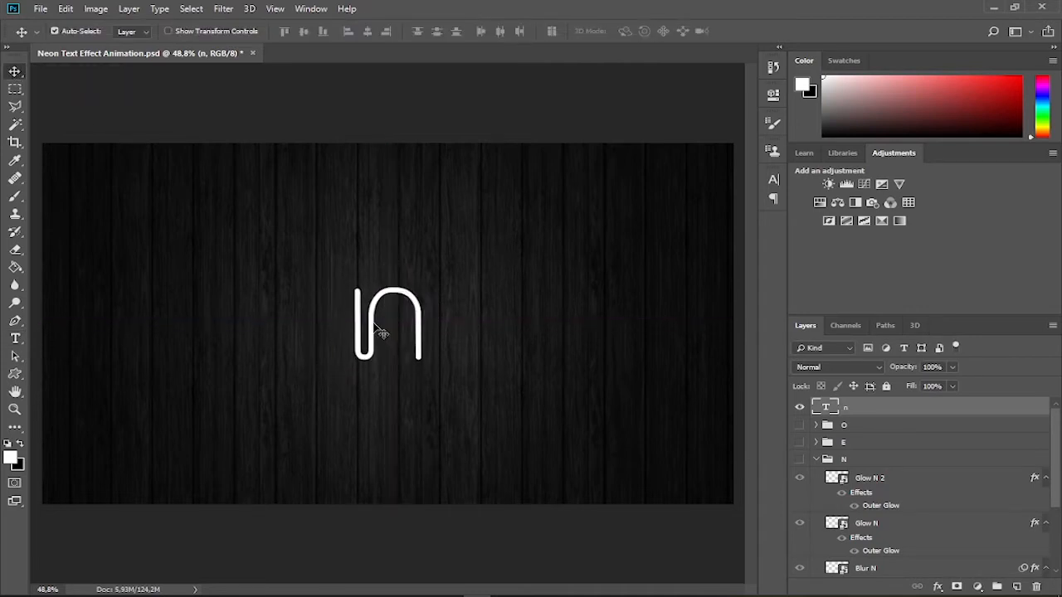
# Step: Duplicate the Light N layer as Light N2 and place the copy directly below the n text layer
pyautogui.moveTo(1056, 441); pyautogui.dragTo(1057, 503)
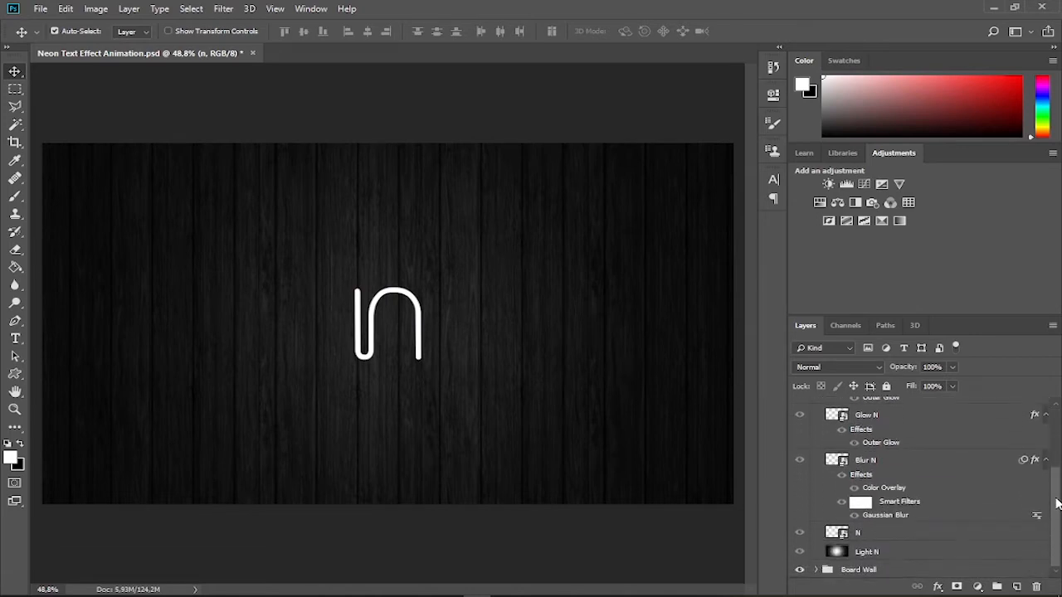
pyautogui.click(917, 552)
pyautogui.hotkey('ctrl', 'j')
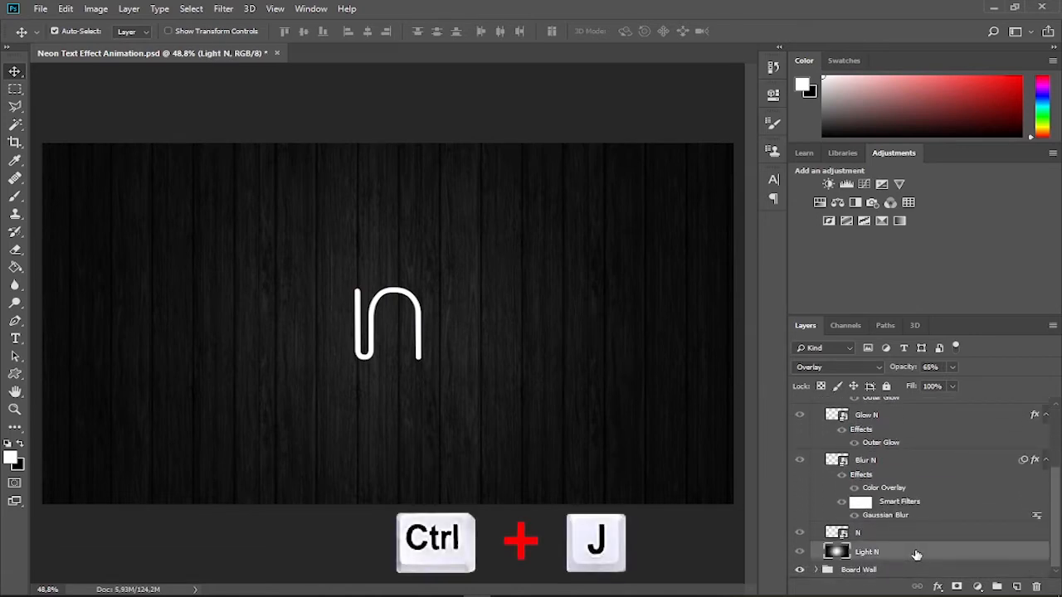
pyautogui.hotkey('ctrl', 'j')
pyautogui.doubleClick(880, 554)
pyautogui.moveTo(875, 554); pyautogui.dragTo(913, 421)
pyautogui.press('BackSpace')
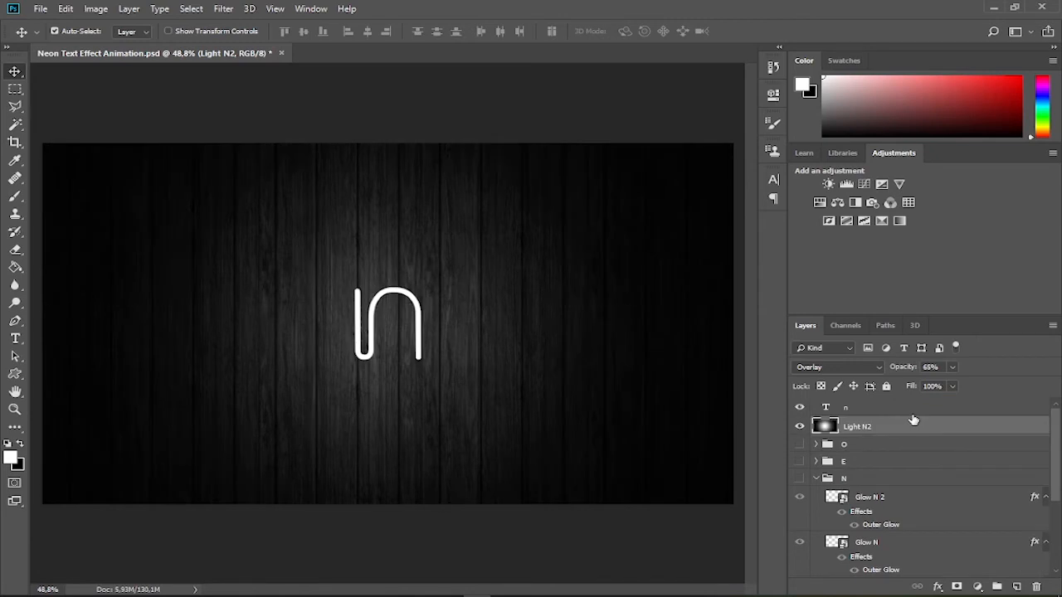
# Step: Rename the n text layer as N2 and convert it to a smart object
pyautogui.doubleClick(846, 408)
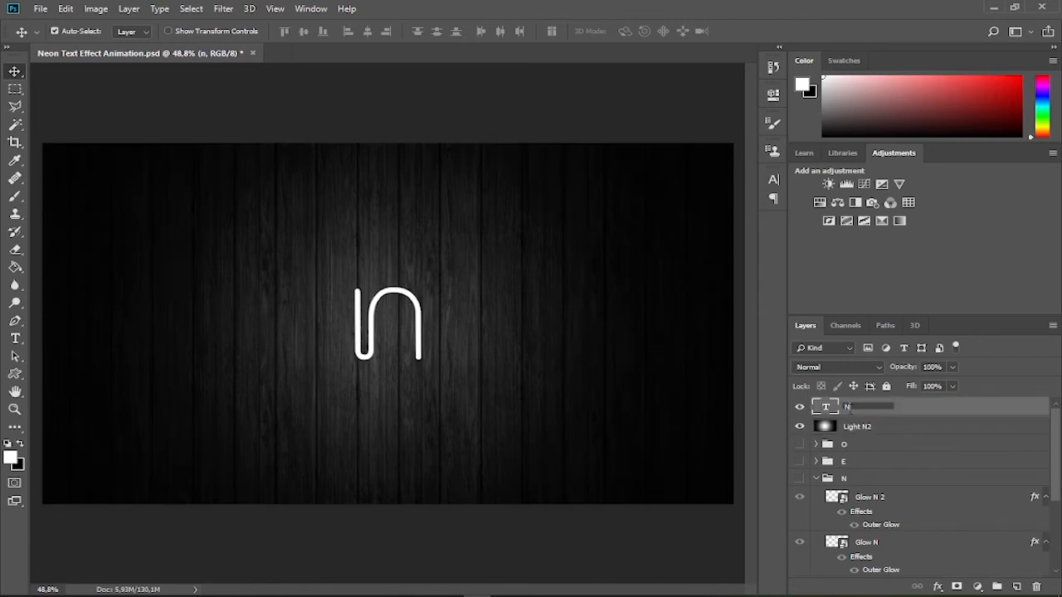
pyautogui.press('Return')
pyautogui.rightClick(888, 409)
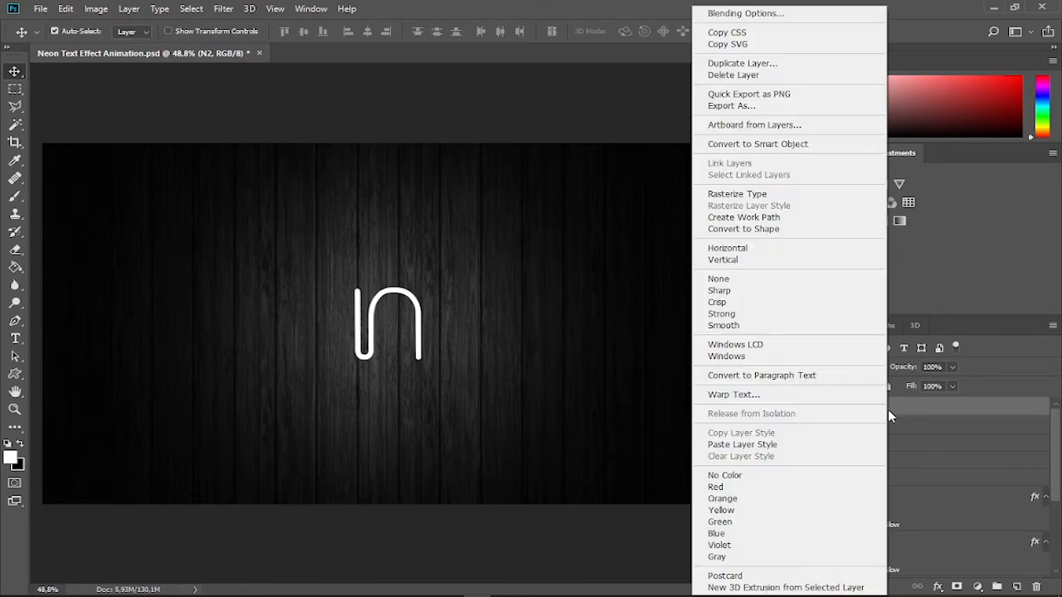
pyautogui.click(758, 144)
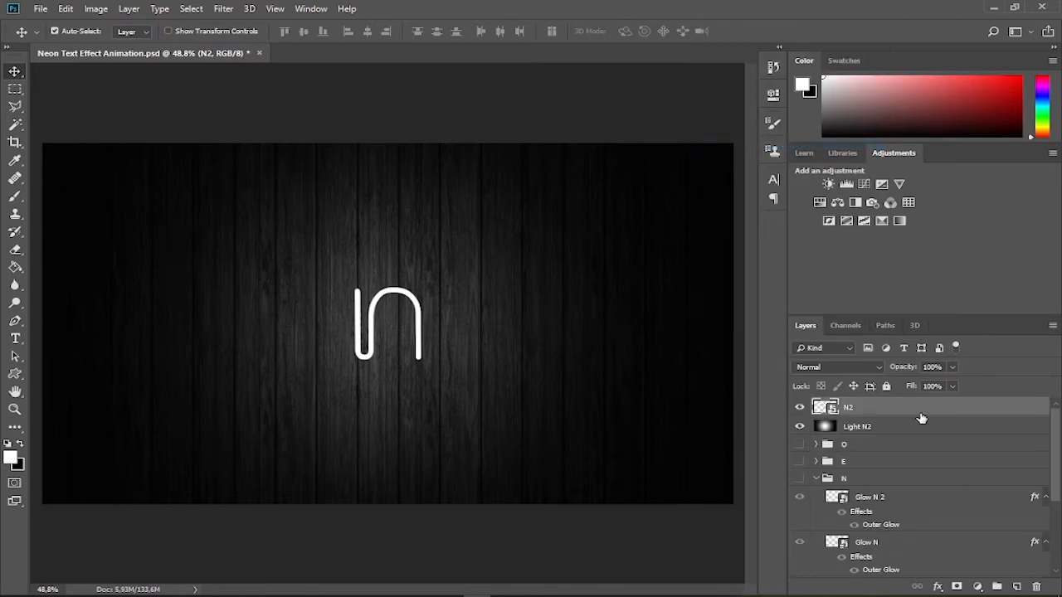
# Step: Duplicate the N2 layer and name the copy Glow N2
pyautogui.hotkey('ctrl', 'j')
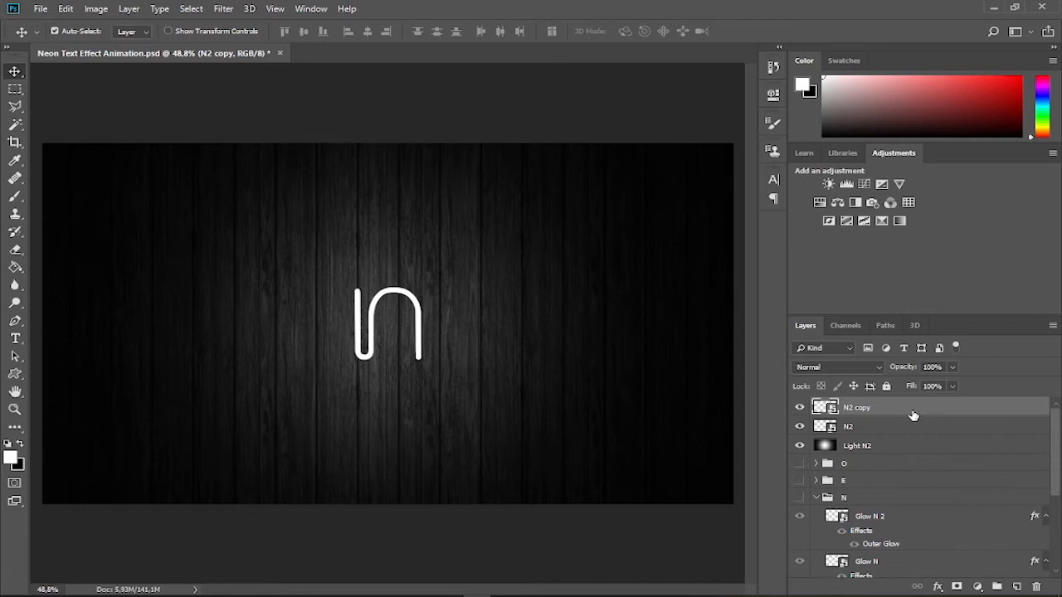
pyautogui.doubleClick(858, 408)
pyautogui.write('N2Glow')
pyautogui.press('Return')
# Step: Copy the layer style of Glow N and paste it onto the Glow N2 layer
pyautogui.scroll(-3, 954, 464)
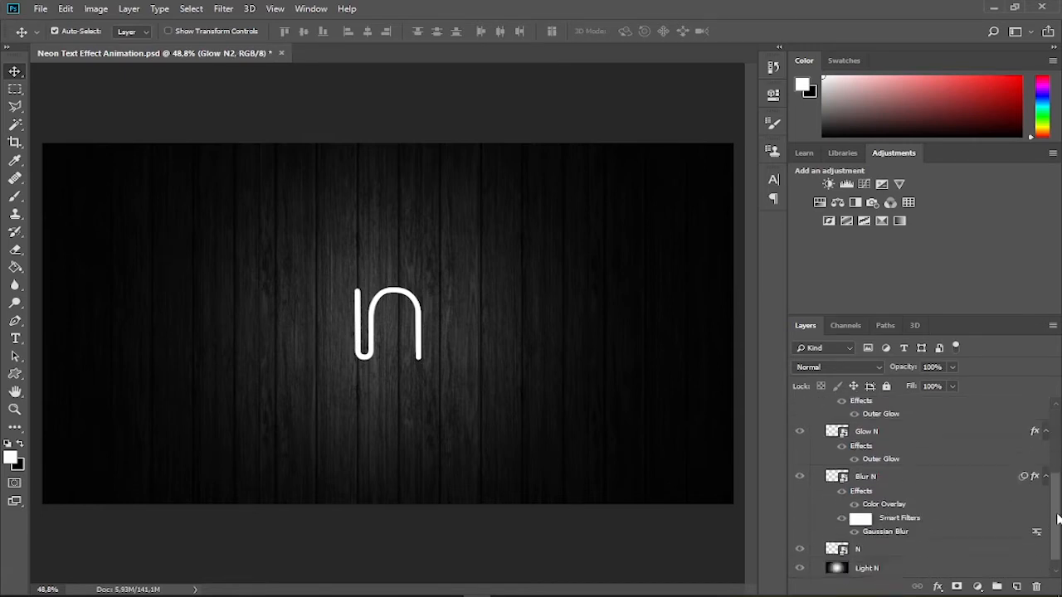
pyautogui.rightClick(885, 414)
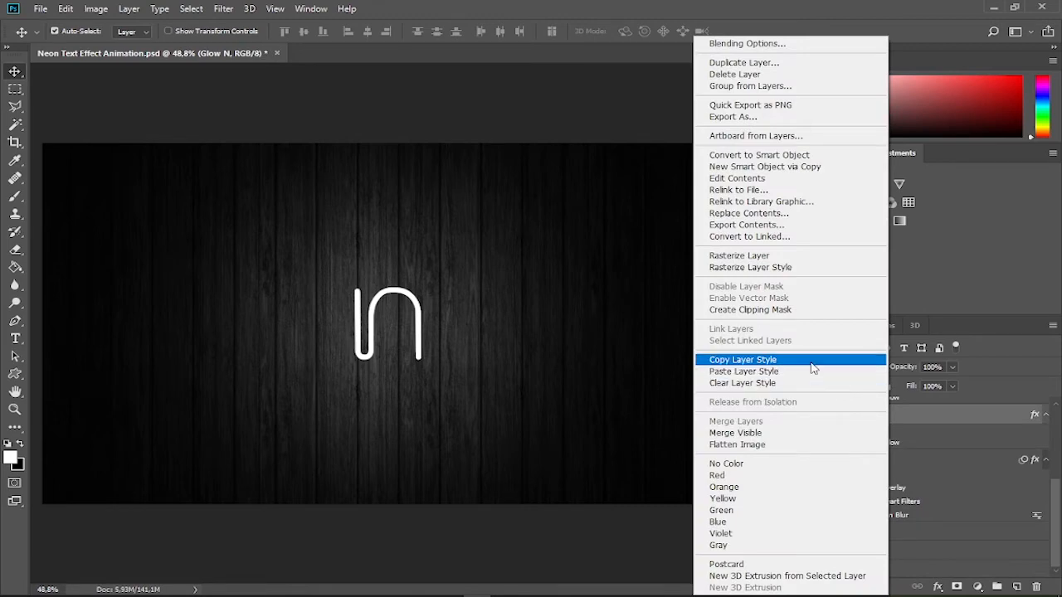
pyautogui.click(815, 360)
pyautogui.scroll(3, 954, 482)
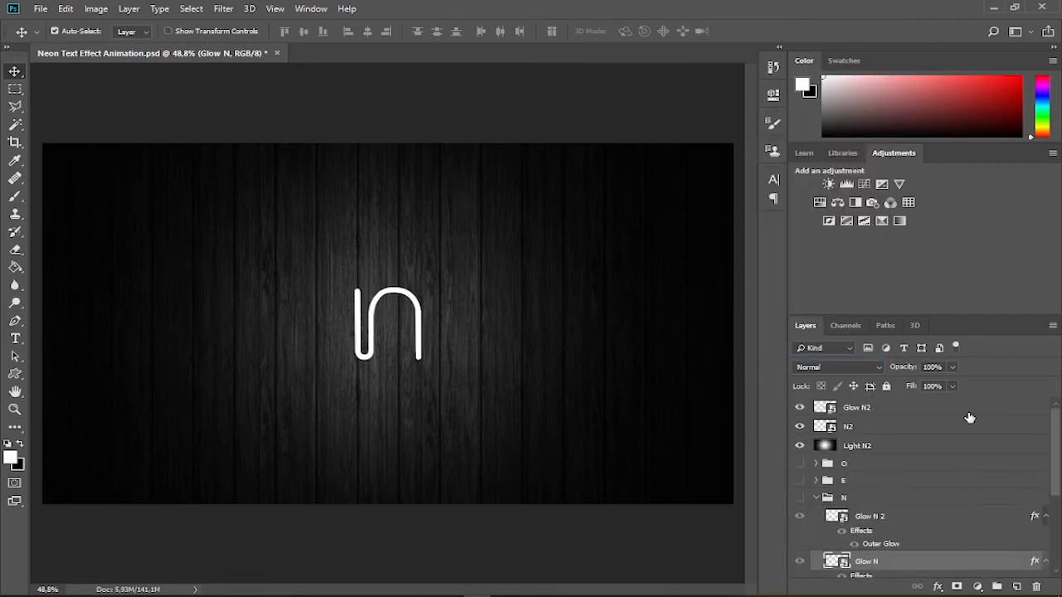
pyautogui.rightClick(903, 415)
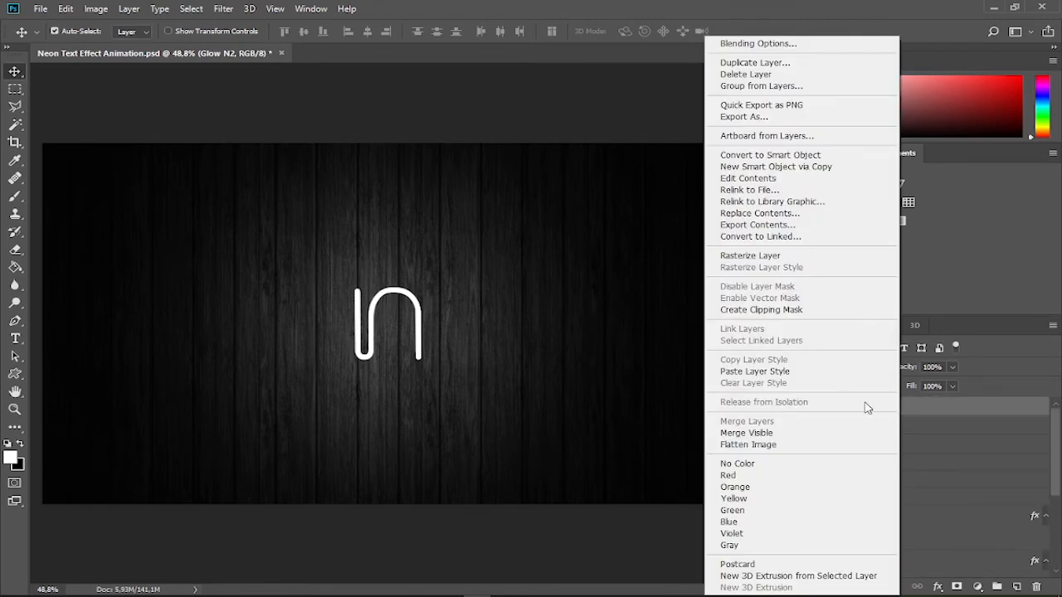
pyautogui.click(808, 372)
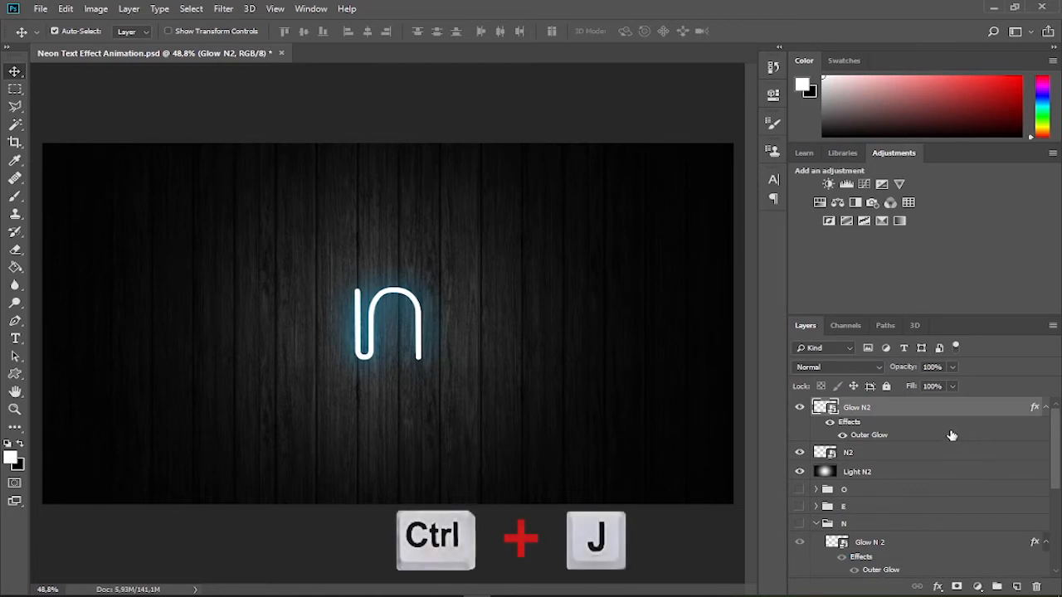
# Step: Duplicate the Glow N2 layer, remove the copy's Outer Glow effect and name it Glow N2 2
pyautogui.hotkey('ctrl', 'j')
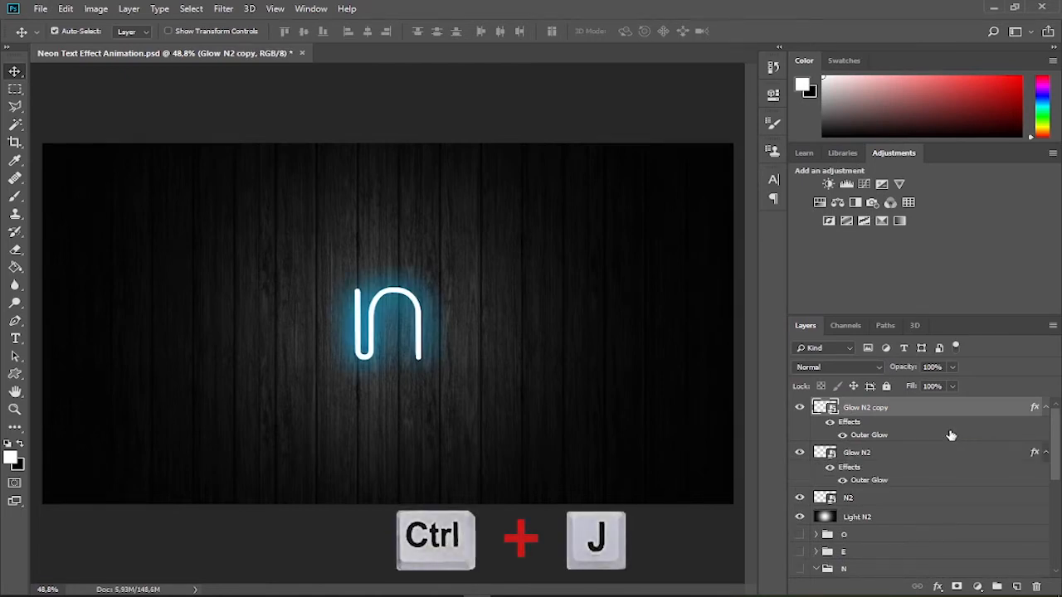
pyautogui.moveTo(880, 435); pyautogui.dragTo(1035, 586)
pyautogui.doubleClick(887, 412)
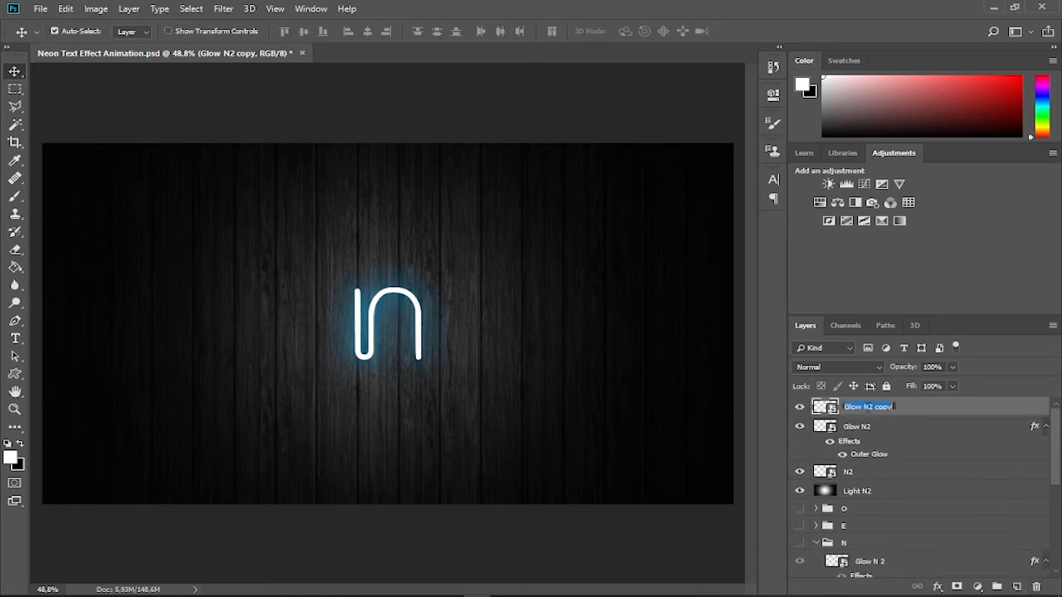
pyautogui.write('2')
pyautogui.press('Return')
# Step: Copy the layer style of Glow N 2 in the N group and paste it onto the Glow N2 2 layer
pyautogui.moveTo(1057, 448); pyautogui.dragTo(960, 474)
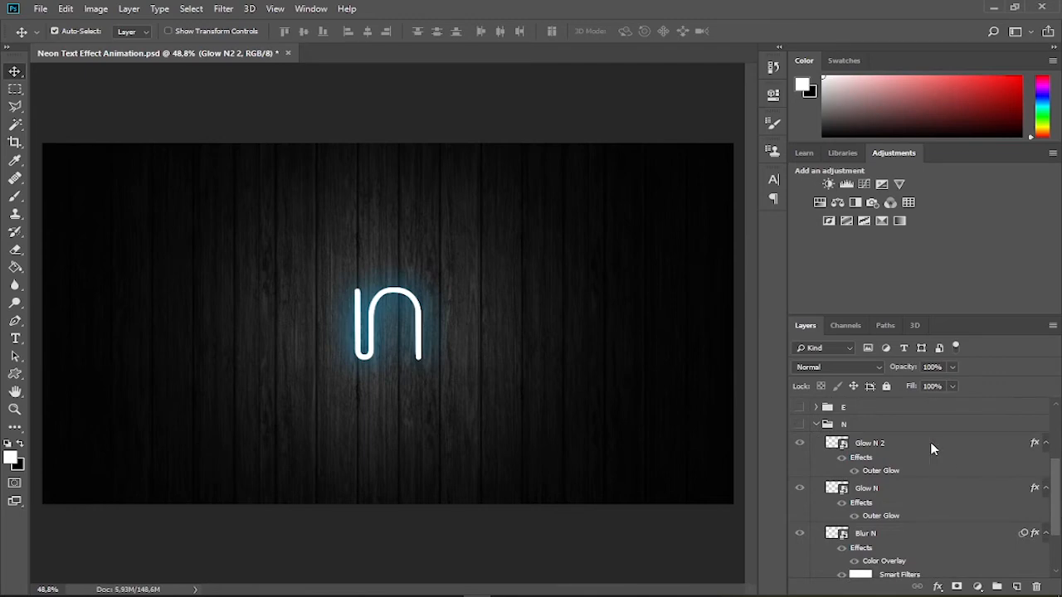
pyautogui.rightClick(929, 445)
pyautogui.click(855, 359)
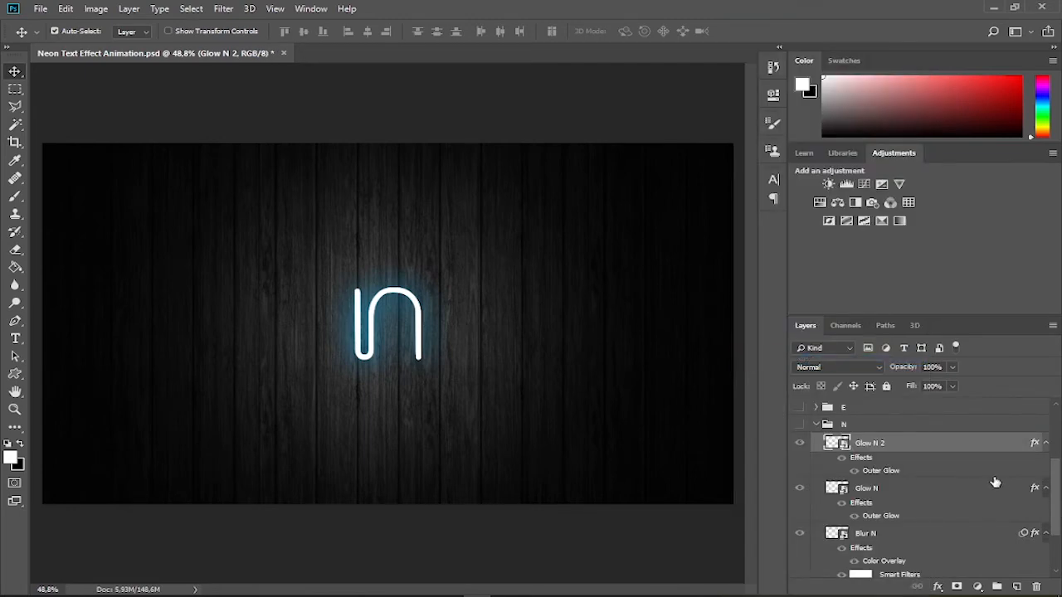
pyautogui.moveTo(1058, 473); pyautogui.dragTo(1059, 432)
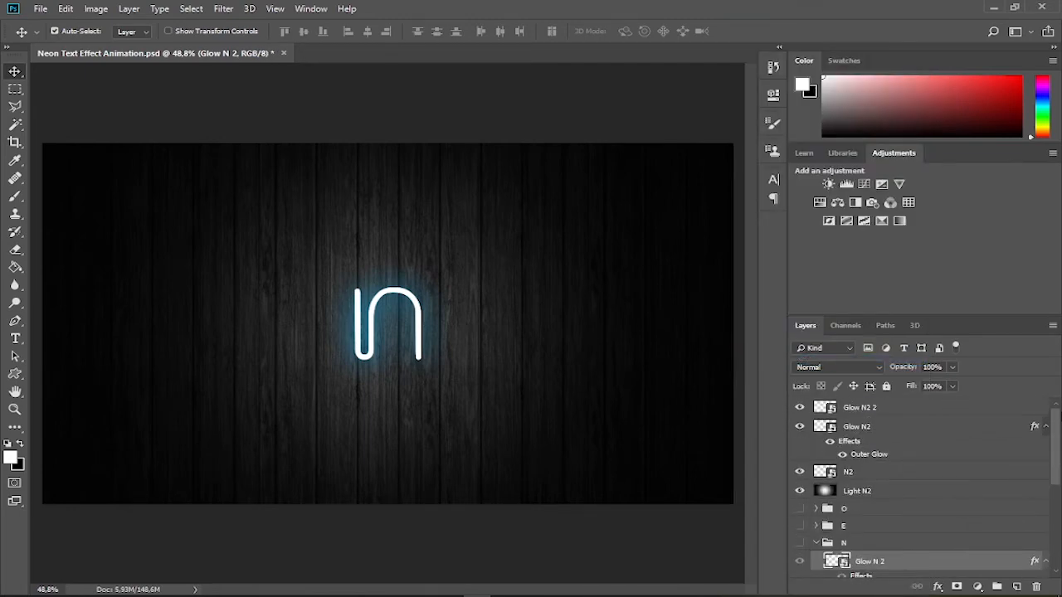
pyautogui.rightClick(893, 411)
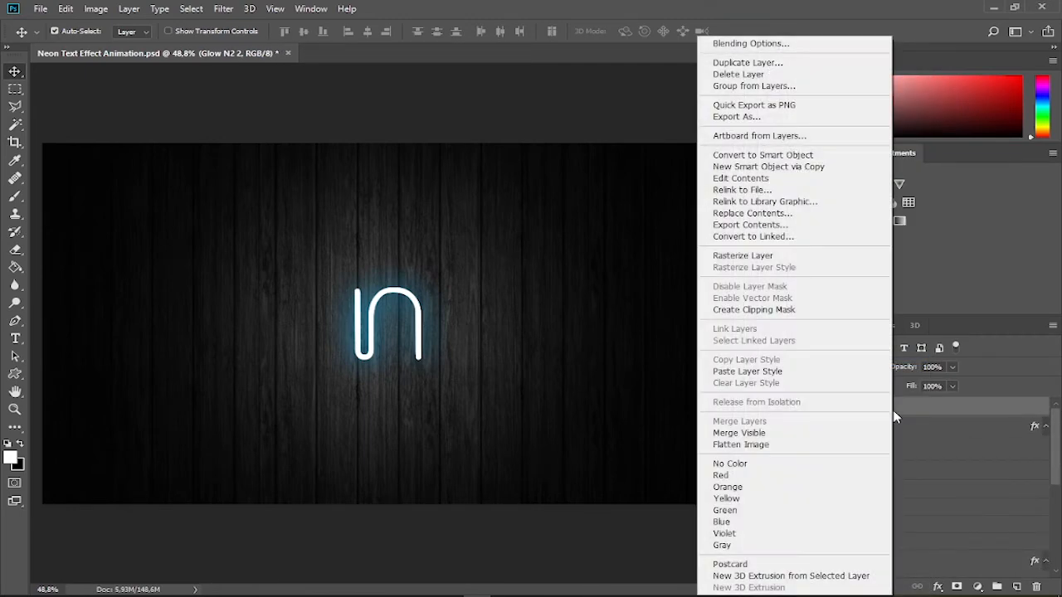
pyautogui.click(809, 378)
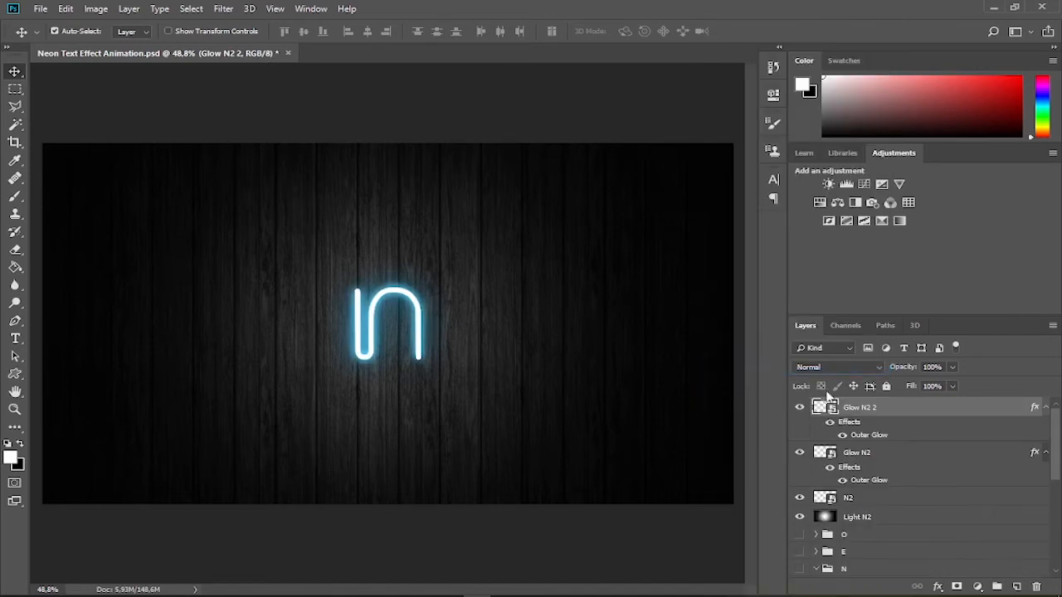
# Step: Duplicate the Glow N2 2 layer, name the copy Blur N2 and remove its layer effects
pyautogui.hotkey('ctrl', 'j')
pyautogui.doubleClick(912, 410)
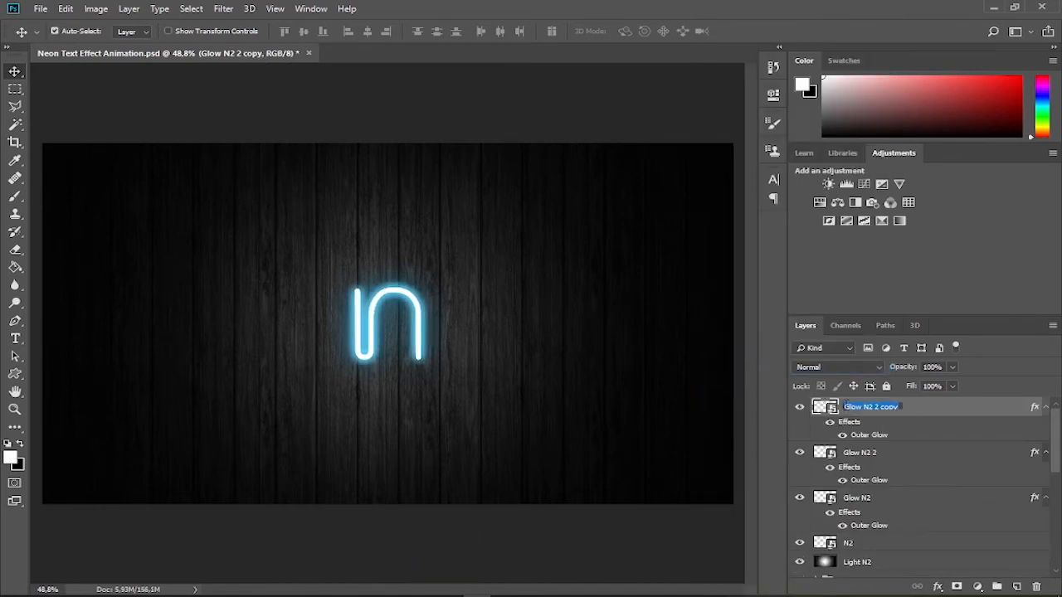
pyautogui.write('Blur N2')
pyautogui.press('Return')
pyautogui.moveTo(907, 432); pyautogui.dragTo(1036, 586)
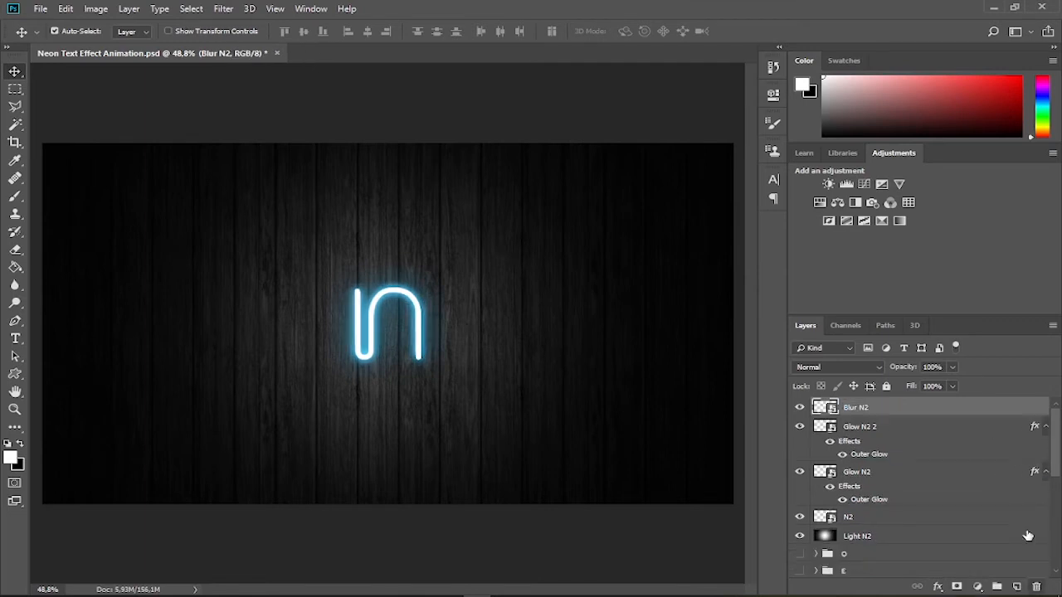
# Step: Apply a Gaussian Blur with a radius of 140 pixels to the Blur N2 layer
pyautogui.click(224, 8)
pyautogui.moveTo(286, 166)
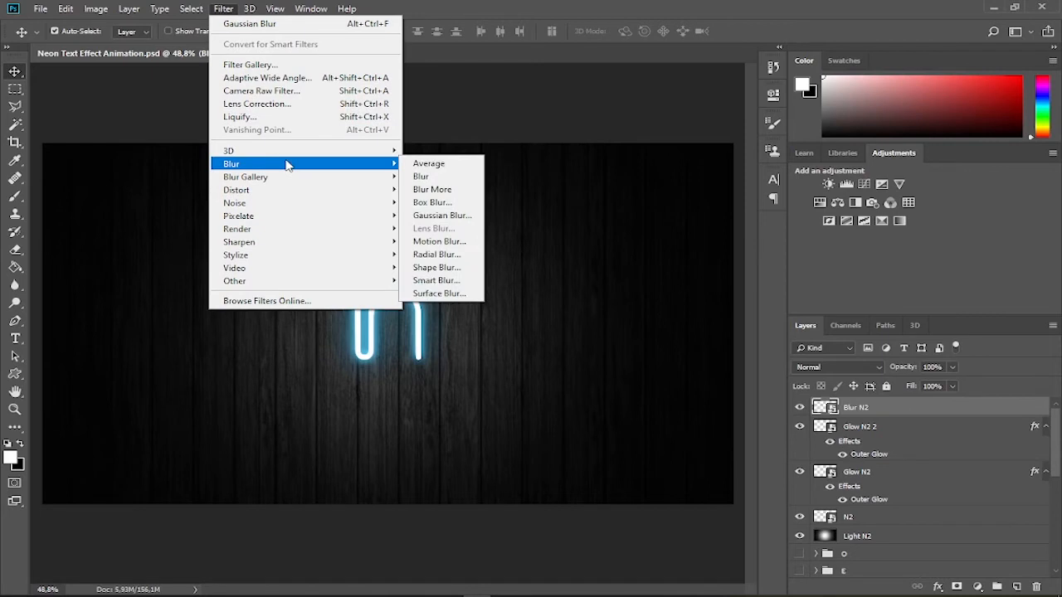
pyautogui.click(438, 215)
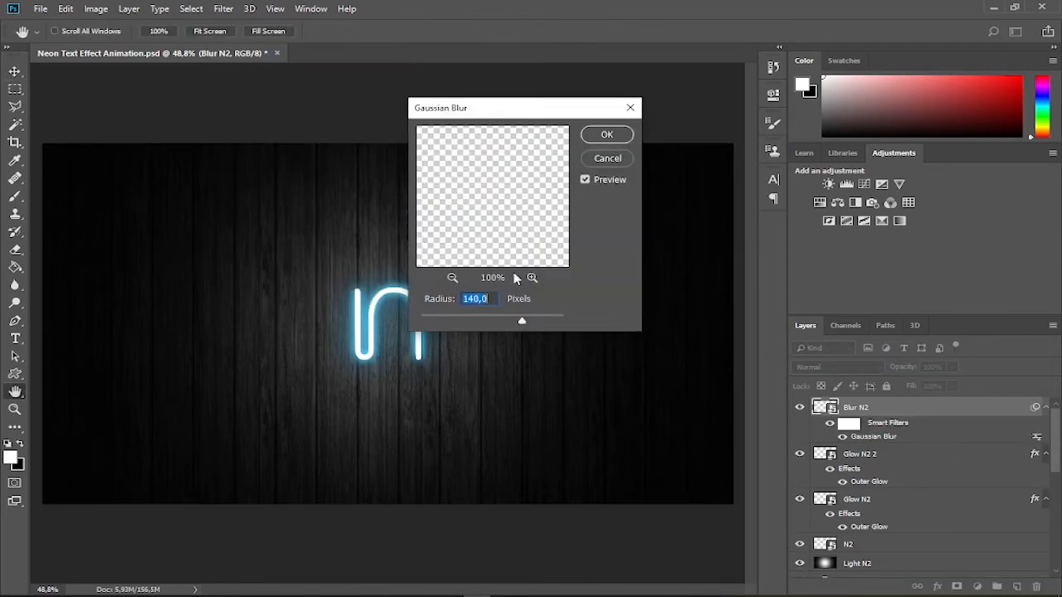
pyautogui.click(606, 134)
# Step: Copy the layer style of Blur N in the N group and paste it onto the Blur N2 layer
pyautogui.moveTo(1057, 445); pyautogui.dragTo(1057, 552)
pyautogui.click(905, 460)
pyautogui.rightClick(904, 459)
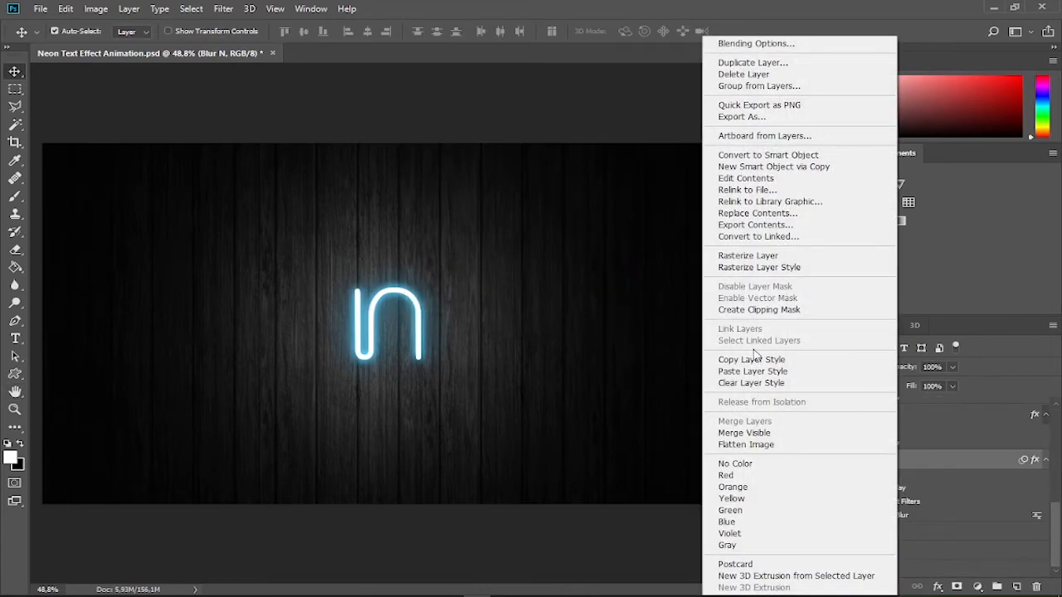
pyautogui.click(759, 363)
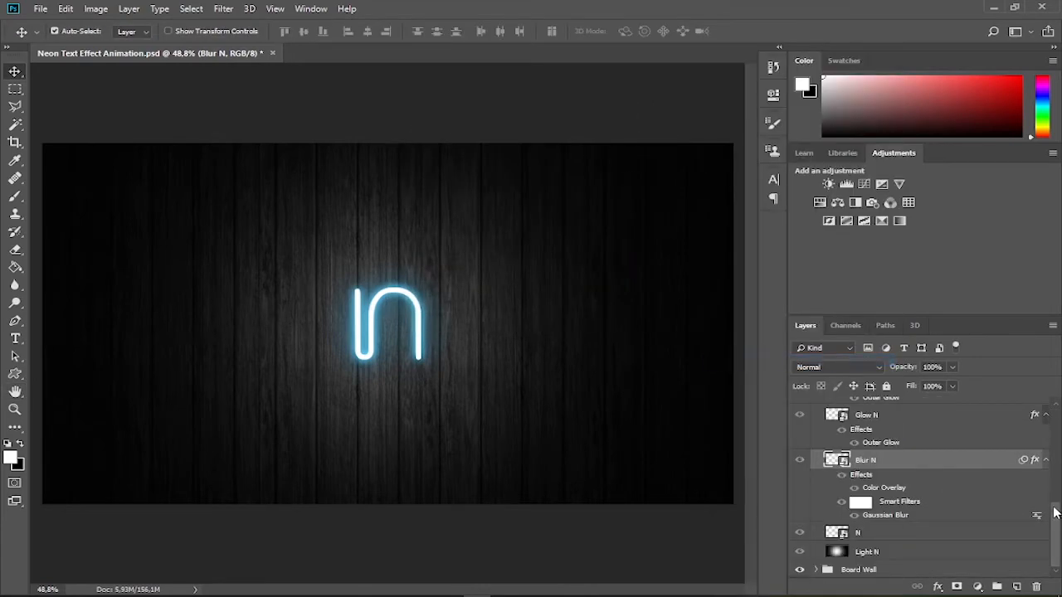
pyautogui.scroll(2, 921, 489)
pyautogui.click(897, 410)
pyautogui.rightClick(899, 411)
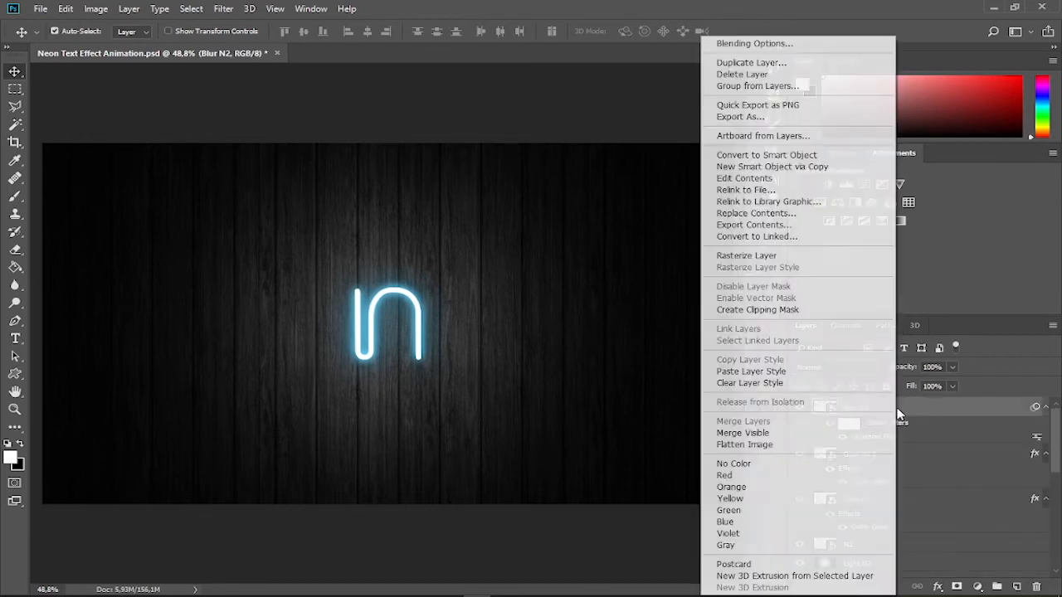
pyautogui.click(826, 372)
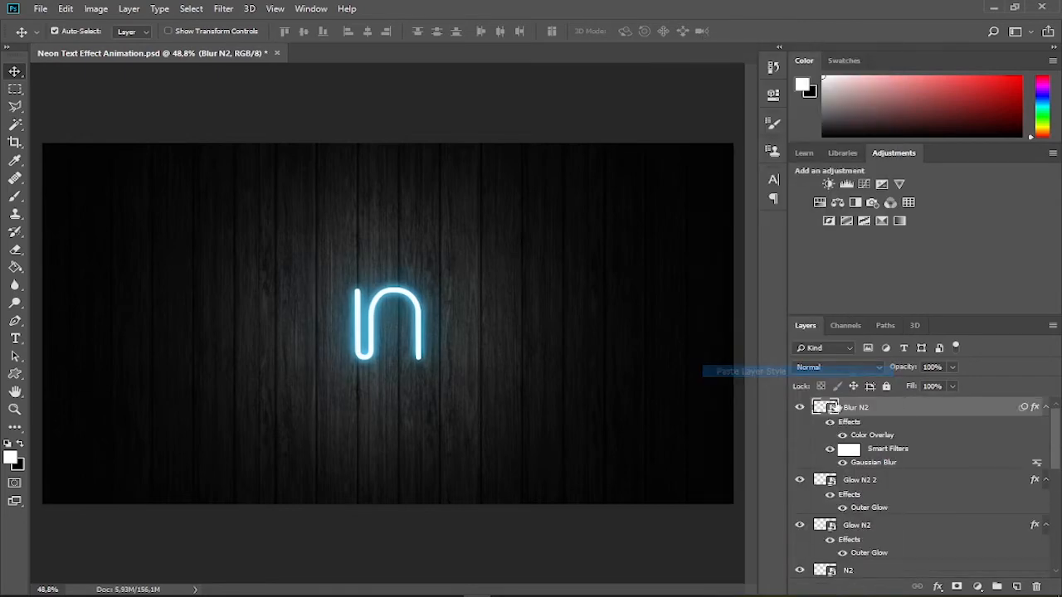
# Step: Group the layers from Blur N2 down to Light N2 and name the group N2
pyautogui.press('shift')
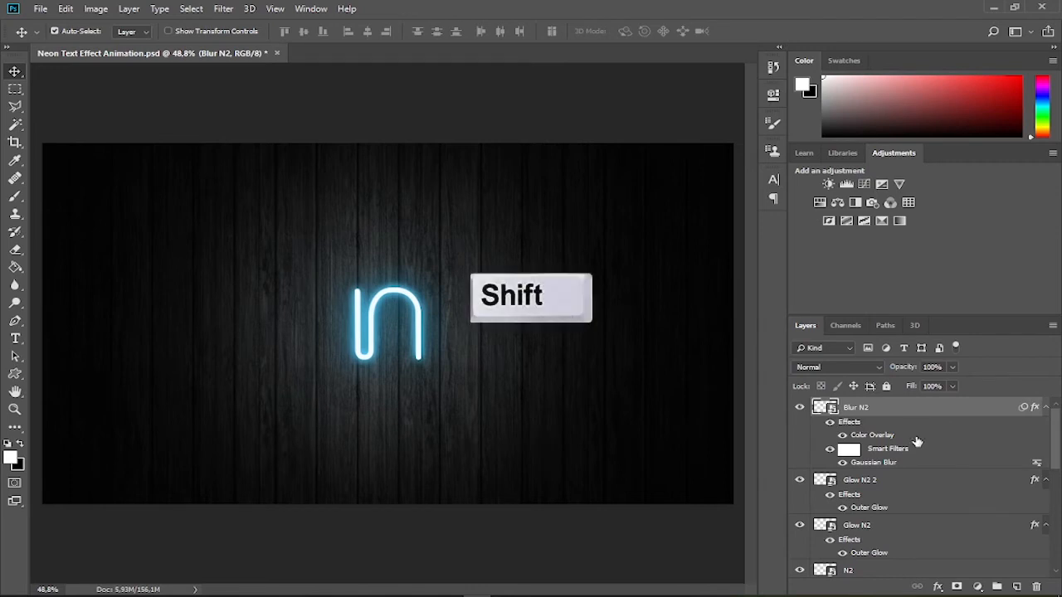
pyautogui.scroll(-1, 916, 444)
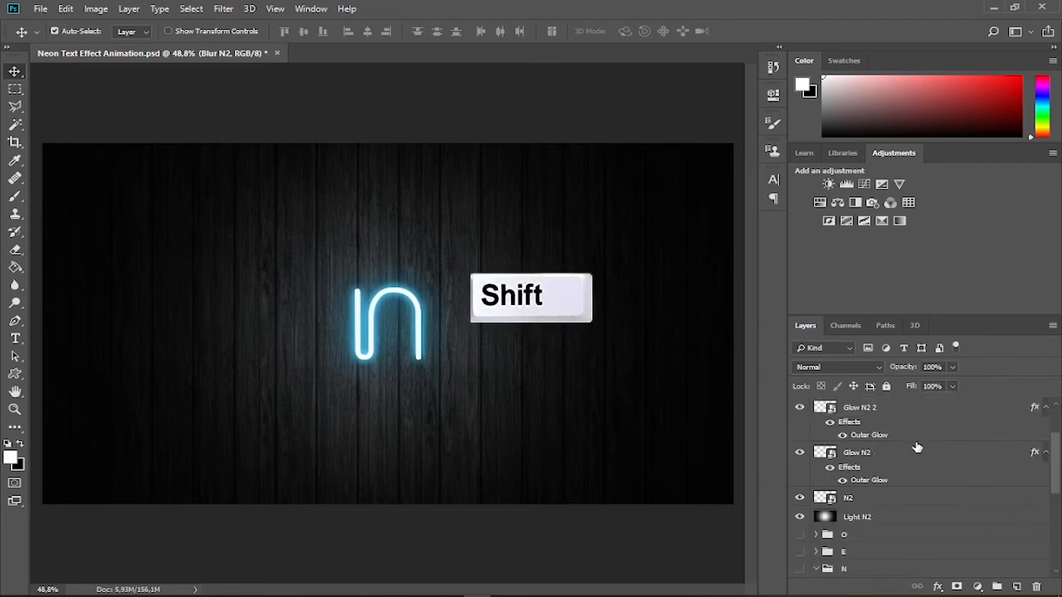
pyautogui.keyDown('shift'); pyautogui.click(898, 516); pyautogui.keyUp('shift')
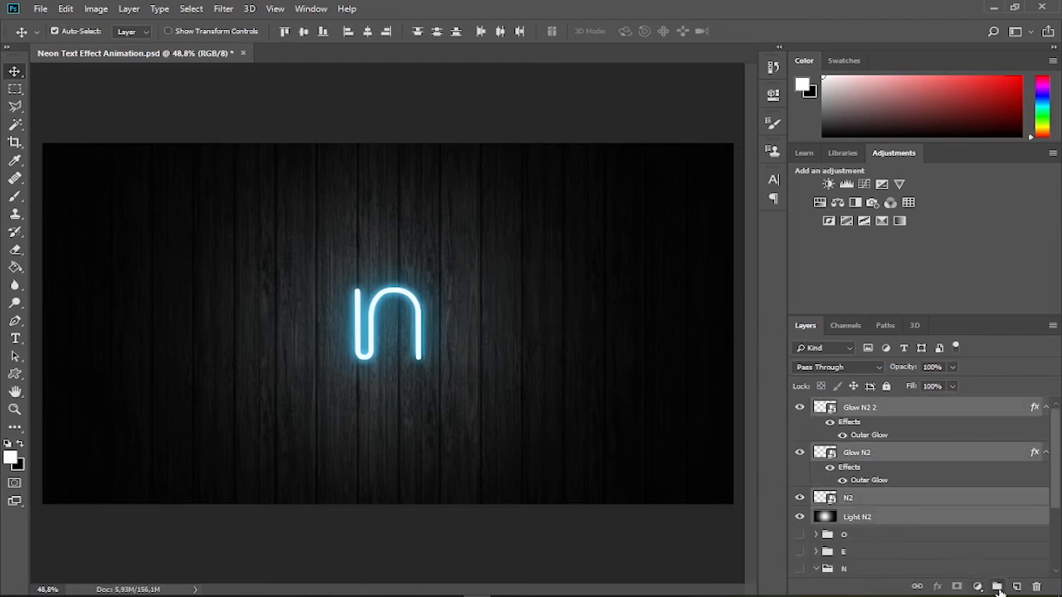
pyautogui.click(997, 588)
pyautogui.doubleClick(856, 408)
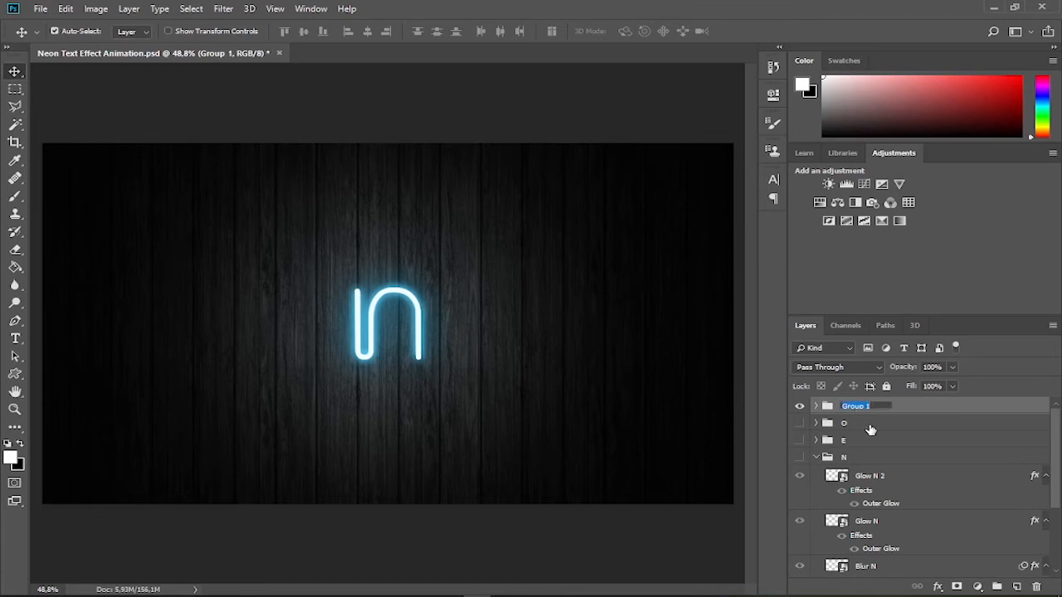
pyautogui.write('N2')
pyautogui.press('Return')
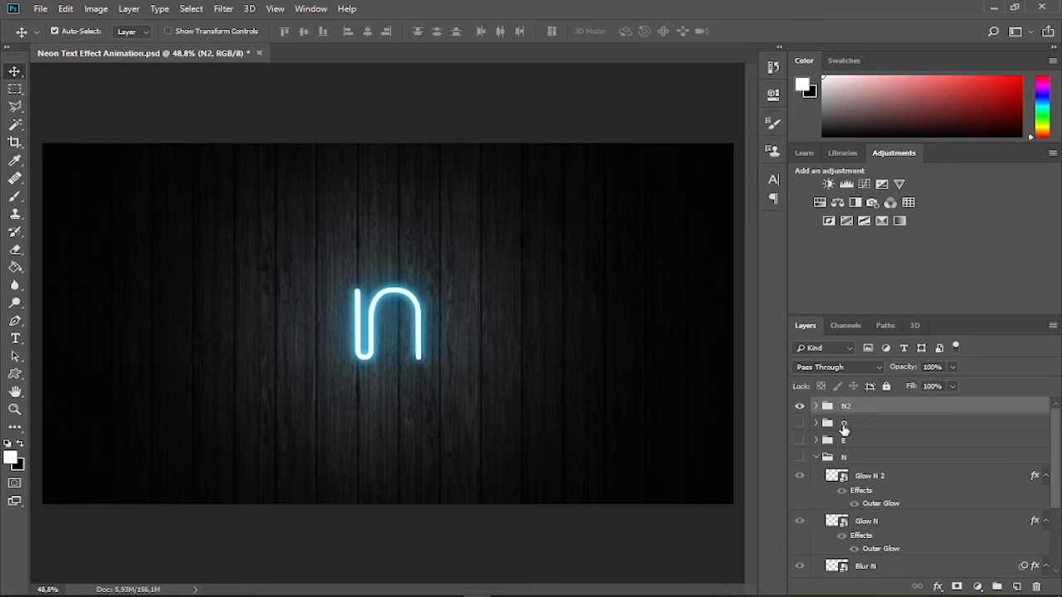
# Step: Make the O, E and N groups visible again and collapse the N group
pyautogui.click(800, 423)
pyautogui.click(800, 440)
pyautogui.click(800, 457)
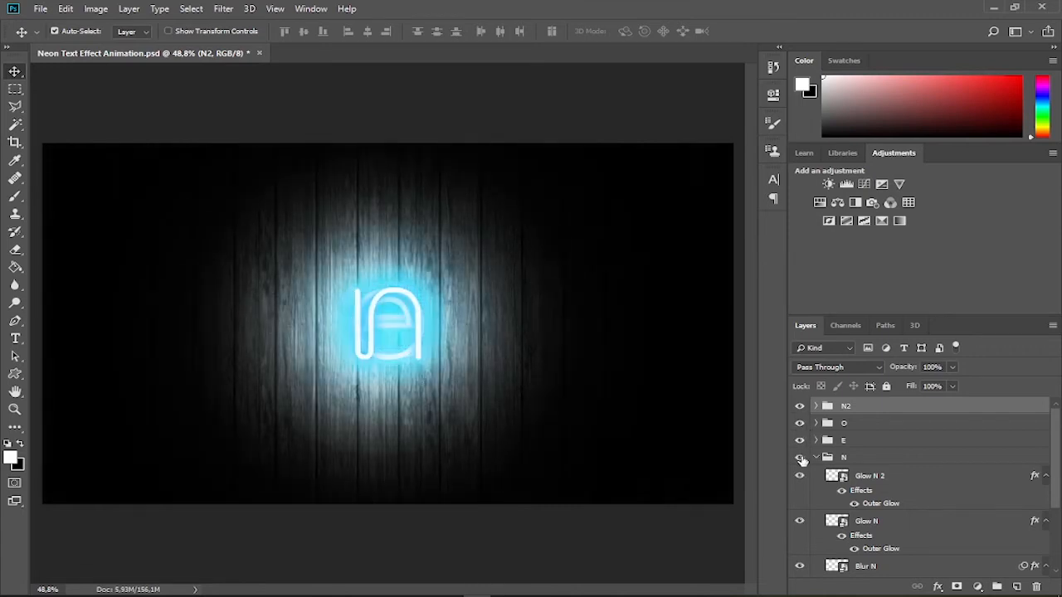
pyautogui.click(820, 461)
pyautogui.click(818, 459)
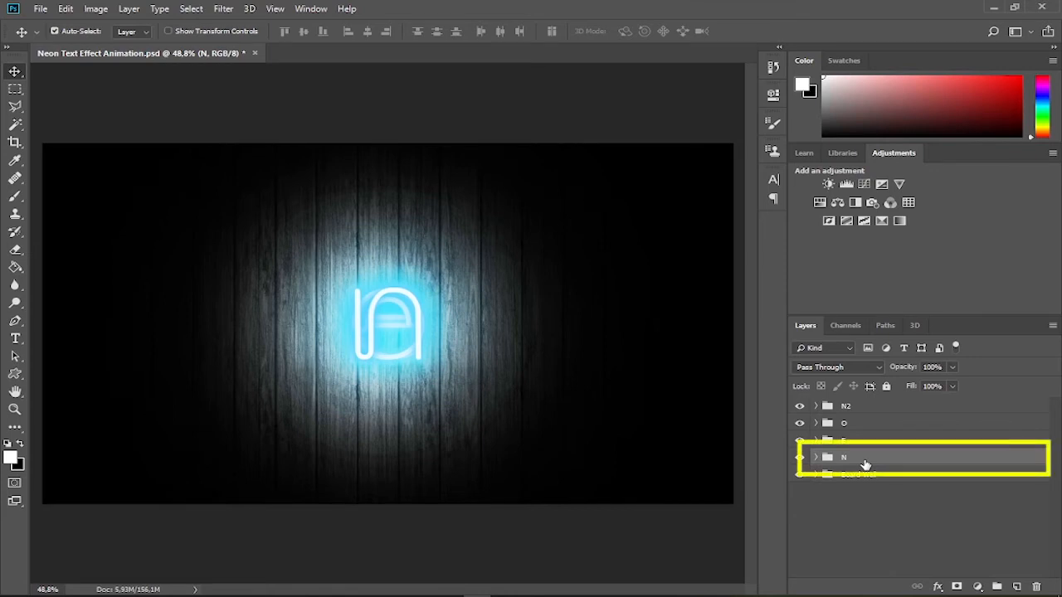
# Step: Move the N group left with the Move tool until its letter stands clear of the overlapping letters
pyautogui.rightClick(19, 74)
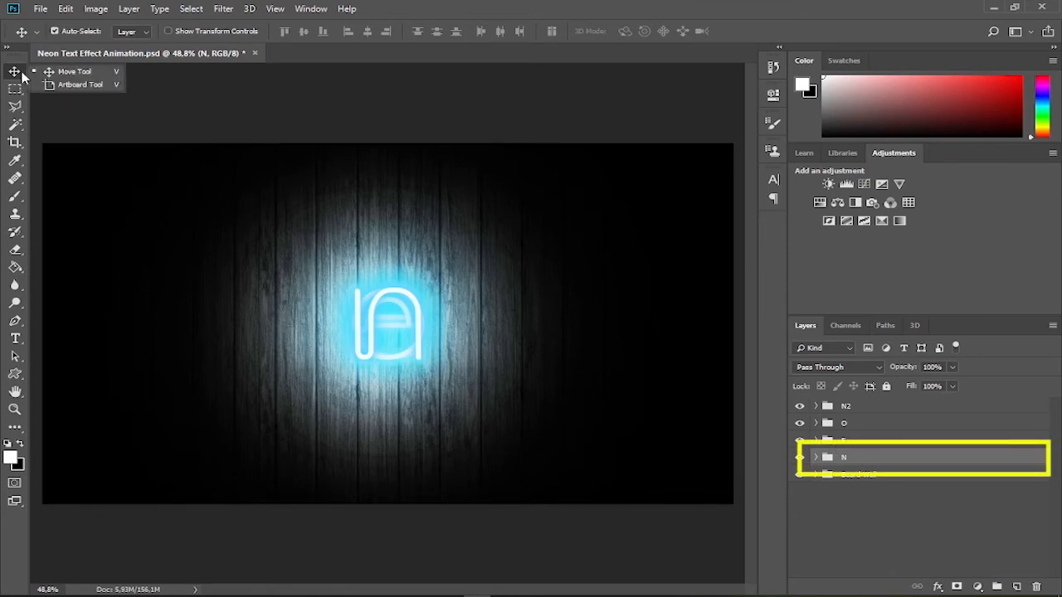
pyautogui.click(45, 73)
pyautogui.press('Left')
pyautogui.press('Left')
pyautogui.press('Left')
pyautogui.press('Left')
pyautogui.press('Left')
pyautogui.press('Left')
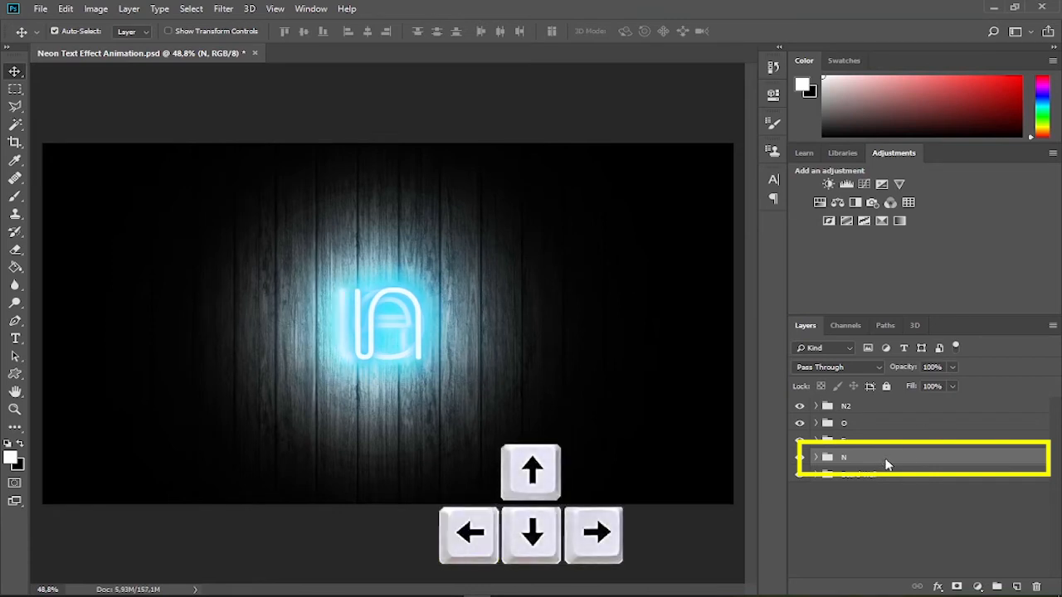
pyautogui.press('Left')
pyautogui.press('Left')
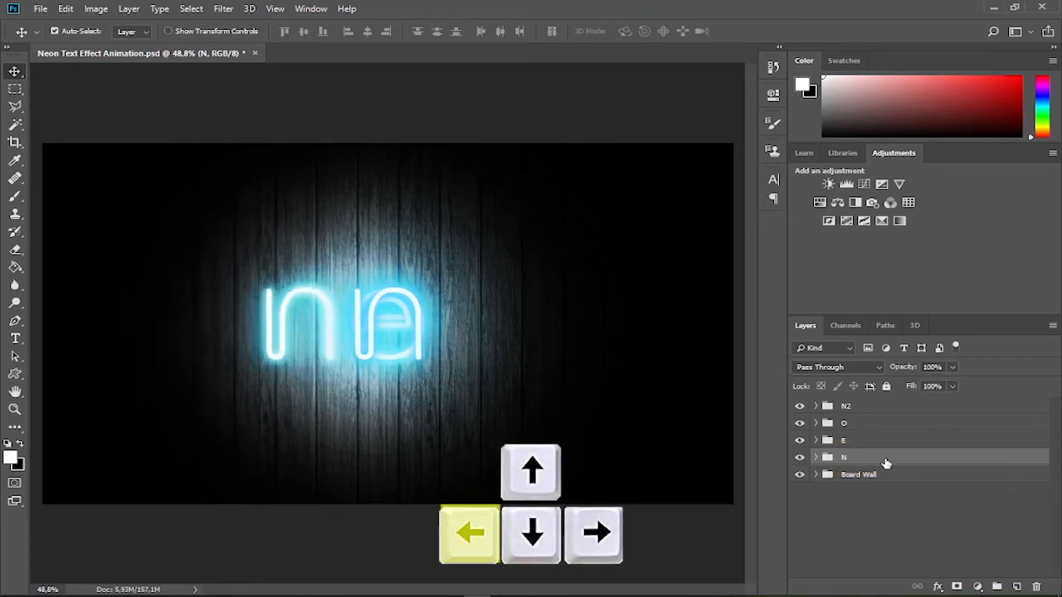
# Step: Nudge the E group slightly left so the e sits just after the first n
pyautogui.click(887, 444)
pyautogui.press('Right')
pyautogui.press('Right')
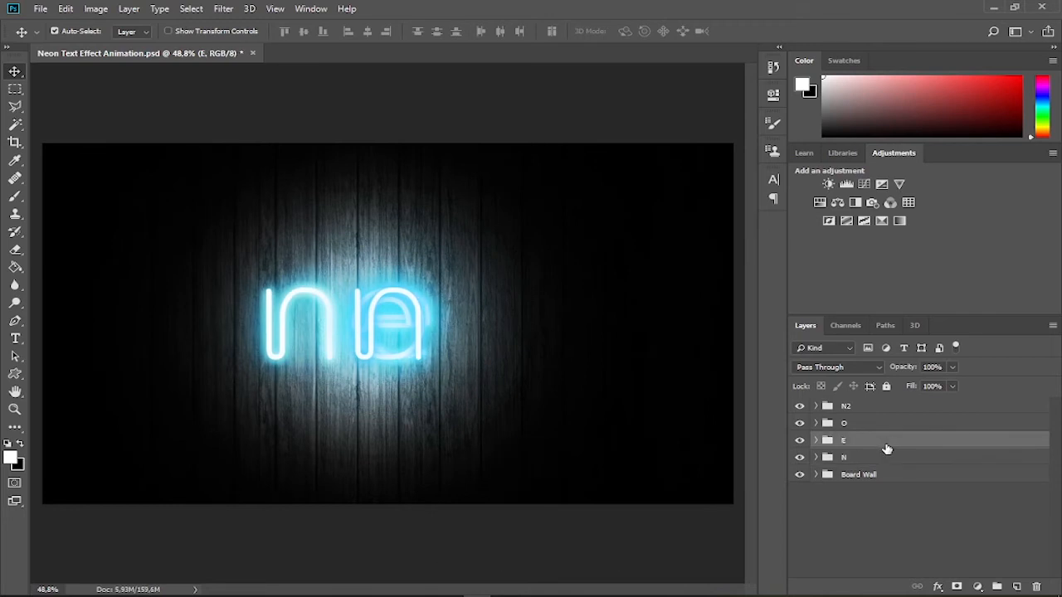
pyautogui.press('Left')
pyautogui.press('Left')
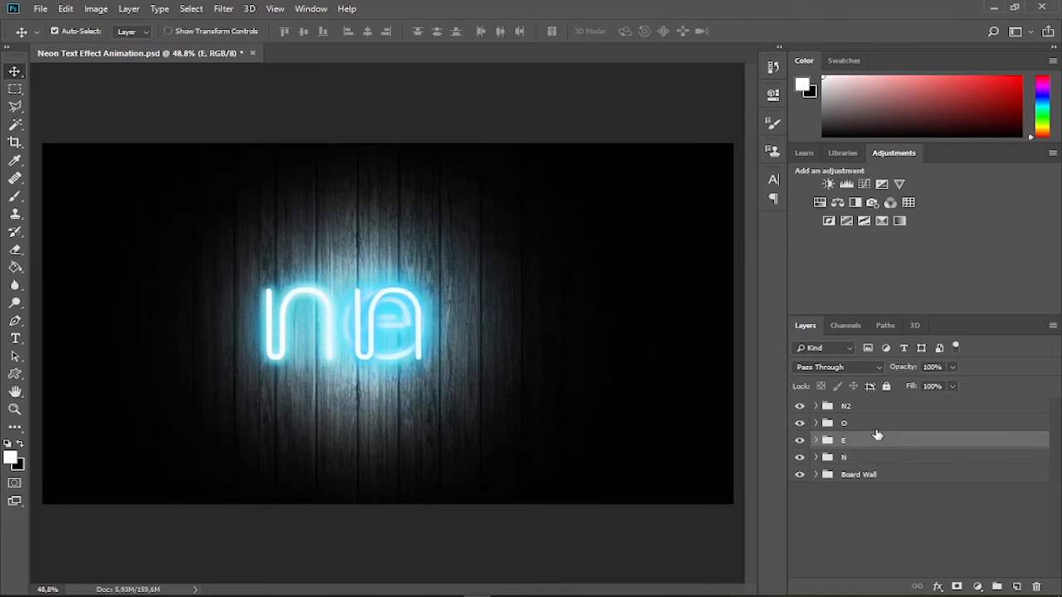
# Step: Move the O group right of the e and the N2 group right of the o to spell neon
pyautogui.click(877, 427)
pyautogui.press('Right')
pyautogui.press('Right')
pyautogui.click(873, 409)
pyautogui.press('Right')
pyautogui.press('Right')
# Step: Shift the O, E and N groups further left to space the four letters of neon evenly
pyautogui.click(873, 425)
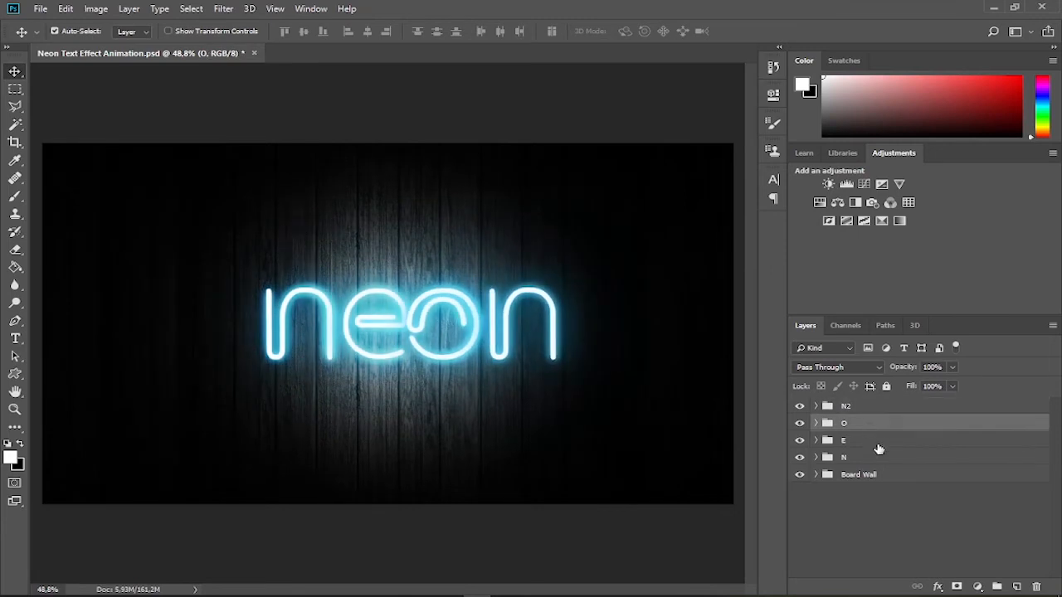
pyautogui.click(877, 459)
pyautogui.press('Left')
pyautogui.press('Left')
pyautogui.click(874, 445)
pyautogui.click(859, 456)
pyautogui.press('Left')
pyautogui.press('Left')
pyautogui.click(874, 407)
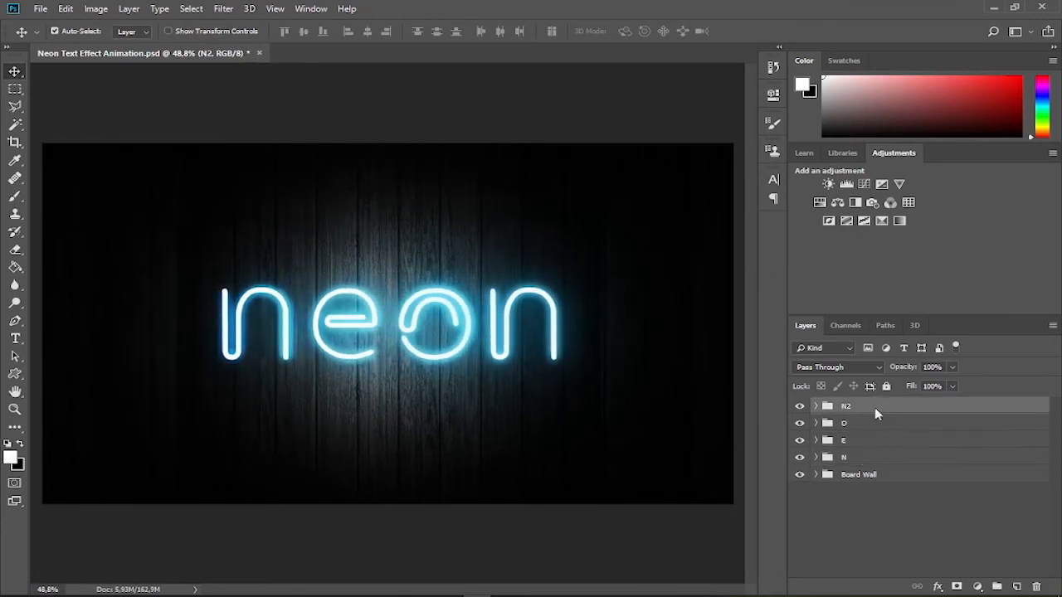
# Step: Hide the E, O and N2 groups to view the first n alone, and show them again
pyautogui.hotkey('ctrl', '-')
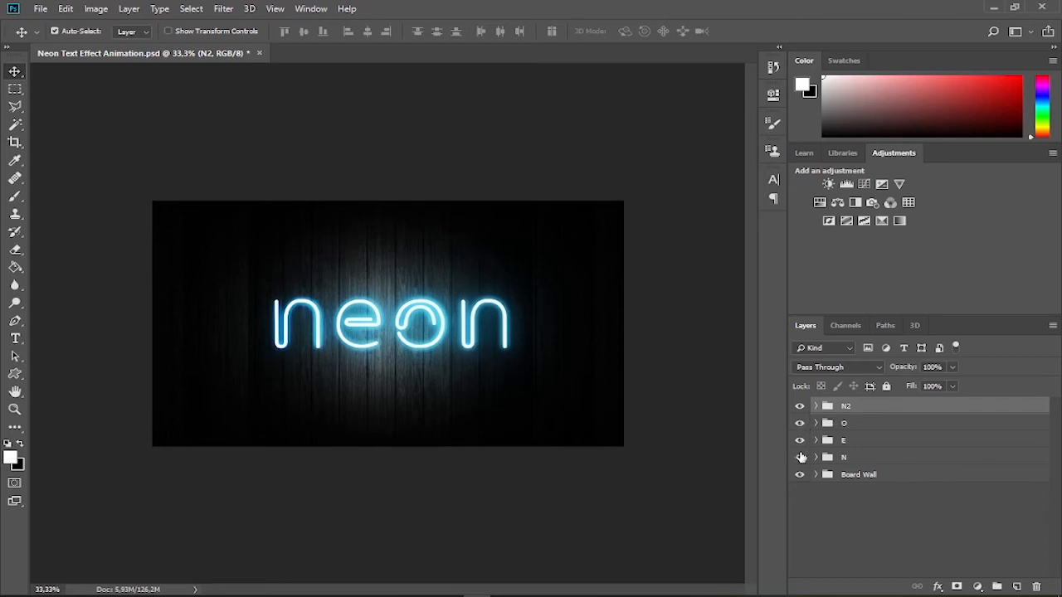
pyautogui.moveTo(799, 442); pyautogui.dragTo(799, 406)
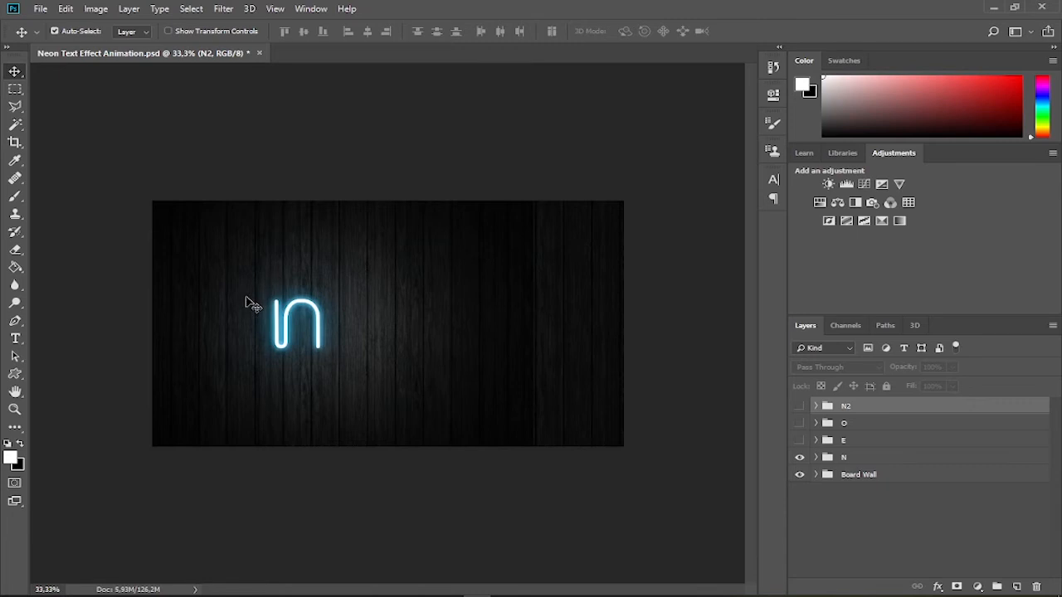
pyautogui.moveTo(799, 442); pyautogui.dragTo(799, 408)
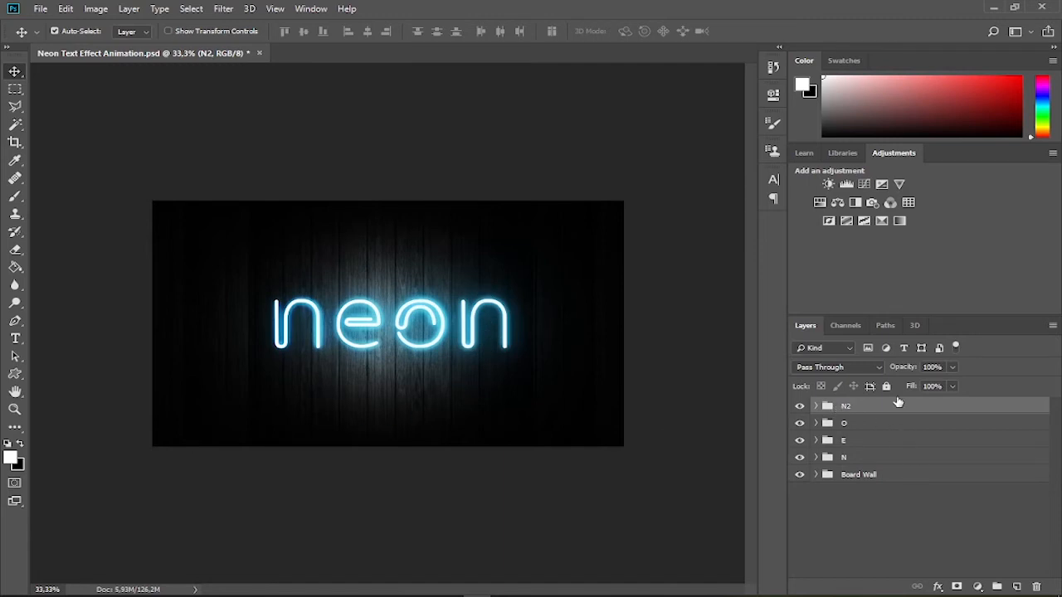
# Step: Expand the N group and hide its Light N layer
pyautogui.click(921, 518)
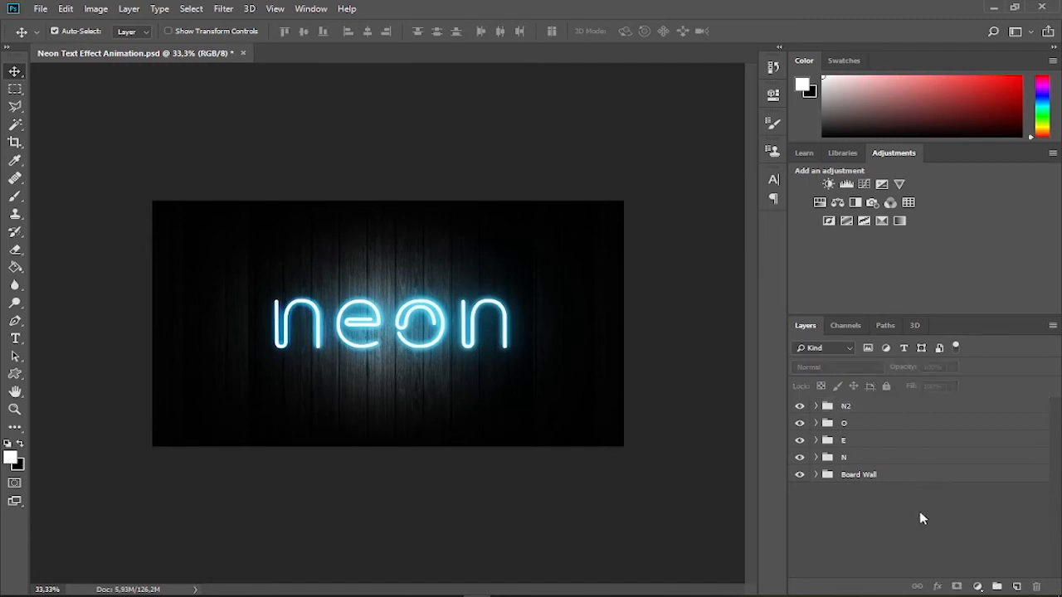
pyautogui.click(815, 458)
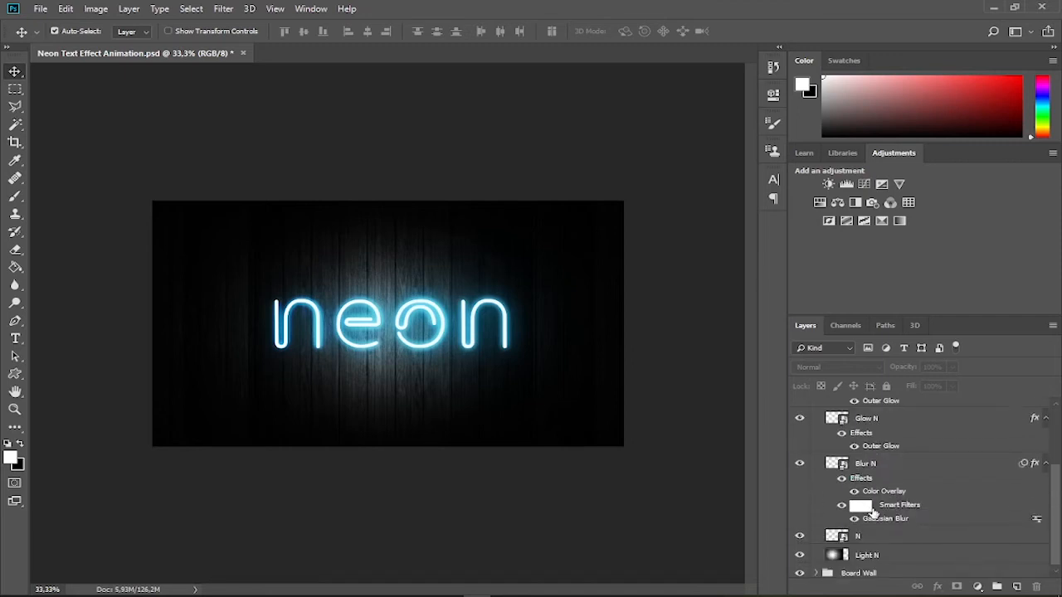
pyautogui.click(799, 553)
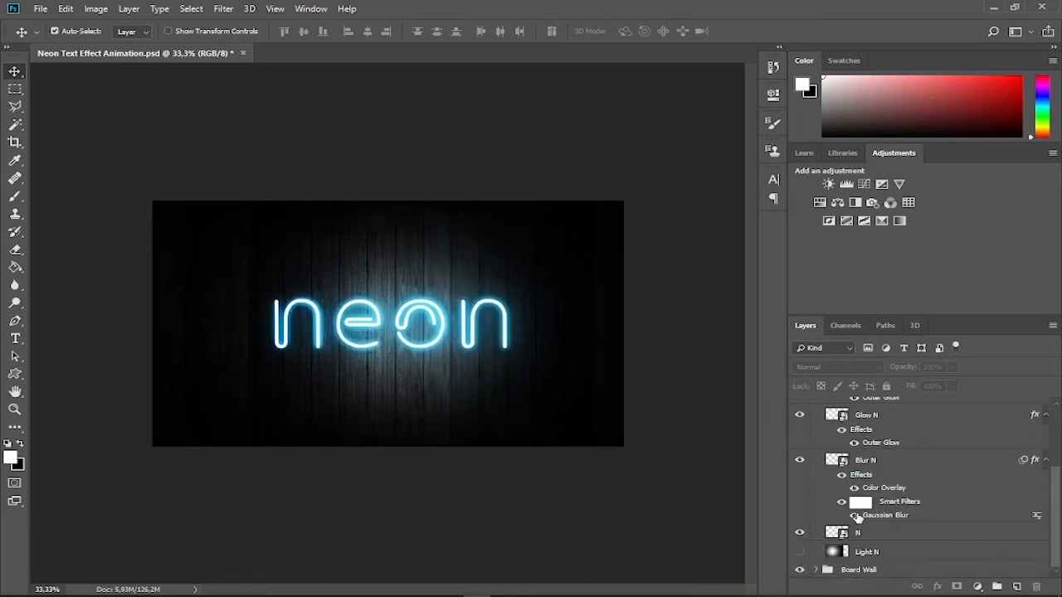
# Step: Hide the light layers inside the E and O groups and collapse the letter groups
pyautogui.scroll(5, 857, 517)
pyautogui.click(816, 424)
pyautogui.click(816, 424)
pyautogui.click(816, 441)
pyautogui.click(816, 424)
pyautogui.scroll(-3, 826, 515)
pyautogui.click(799, 516)
pyautogui.scroll(3, 817, 481)
pyautogui.click(816, 424)
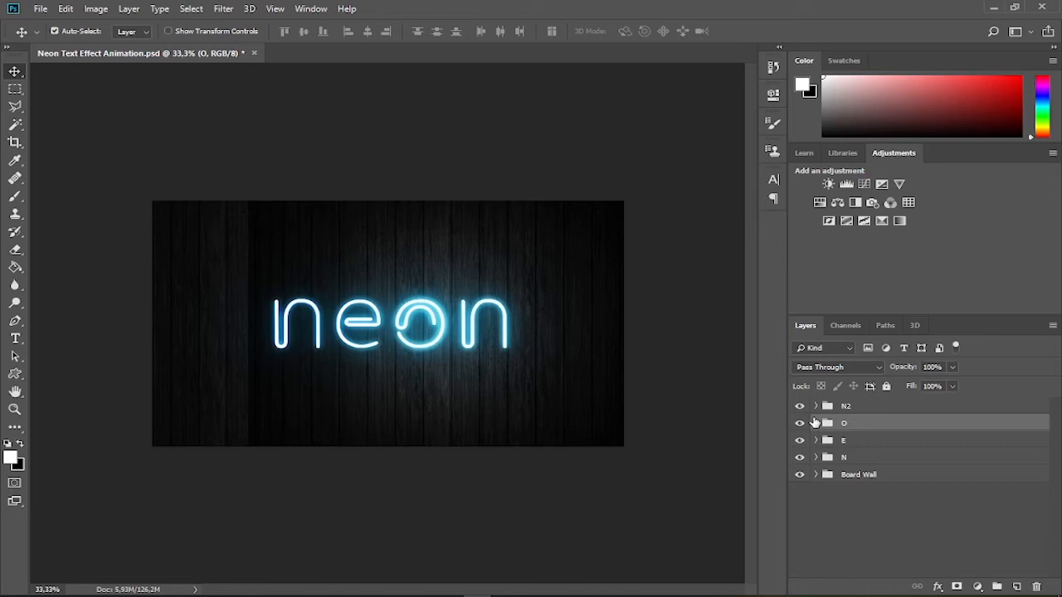
# Step: Duplicate the Light N2 layer in the N2 group and name the copy Light Text Combined
pyautogui.click(815, 406)
pyautogui.scroll(-3, 838, 482)
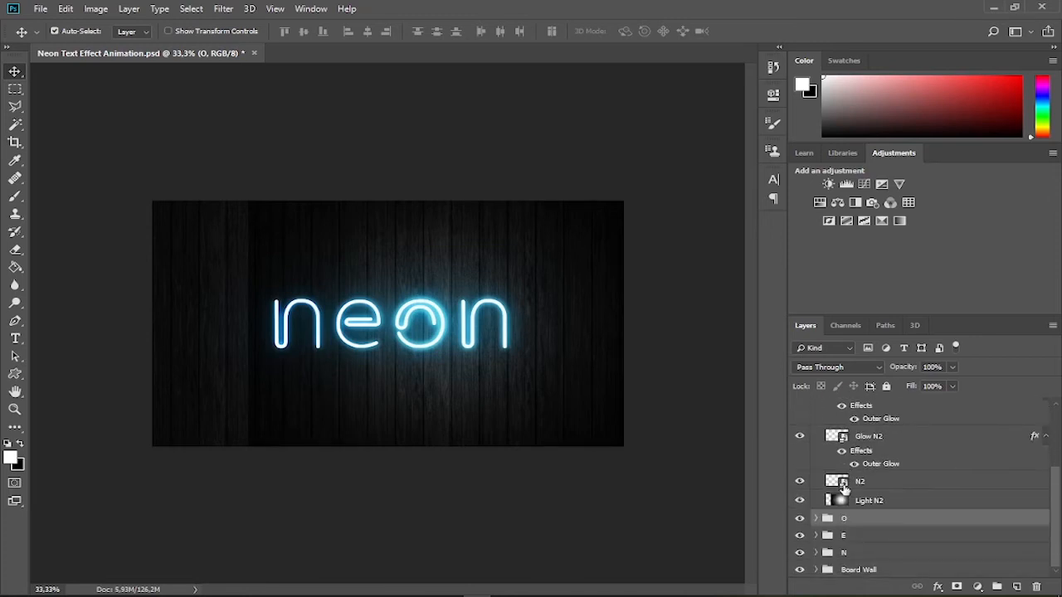
pyautogui.click(867, 501)
pyautogui.hotkey('ctrl', 'j')
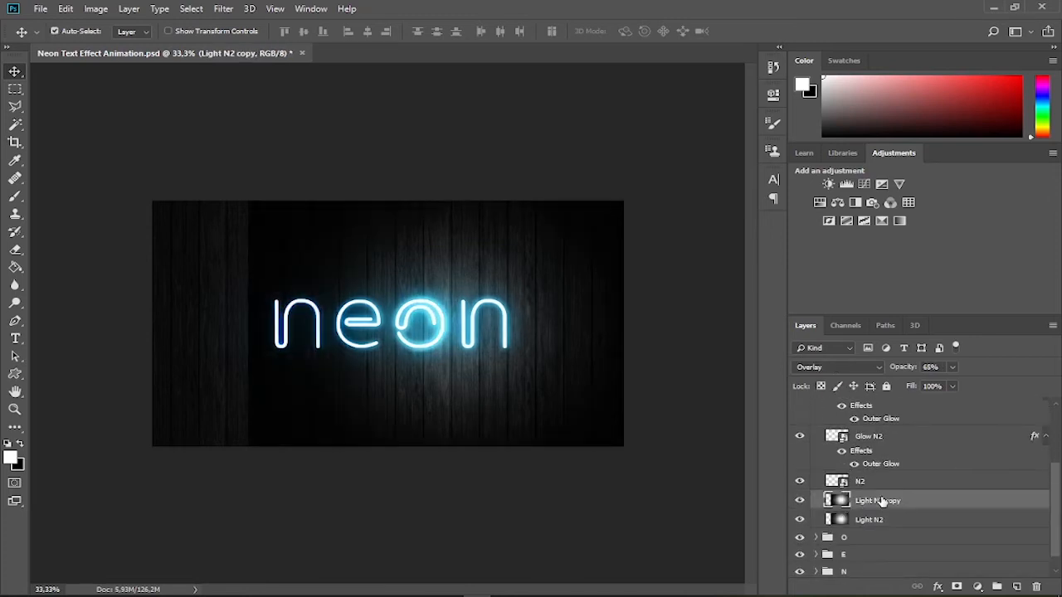
pyautogui.doubleClick(883, 502)
pyautogui.write('Li')
pyautogui.press('Return')
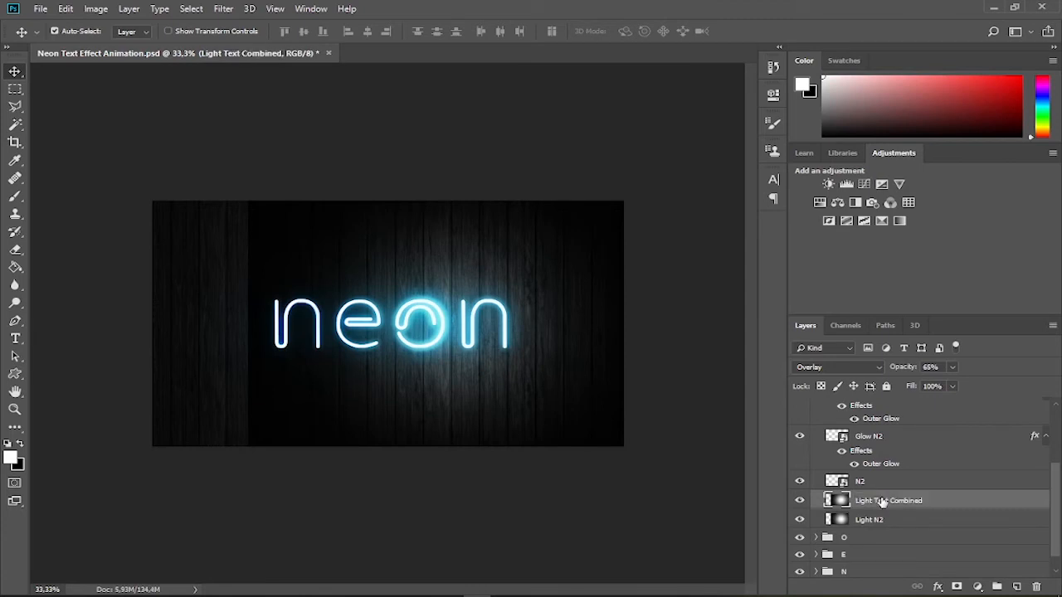
# Step: Hide Light N2 and place Light Text Combined outside the letter groups, directly above the Board Wall group
pyautogui.click(800, 521)
pyautogui.moveTo(888, 502); pyautogui.dragTo(869, 482)
pyautogui.click(816, 425)
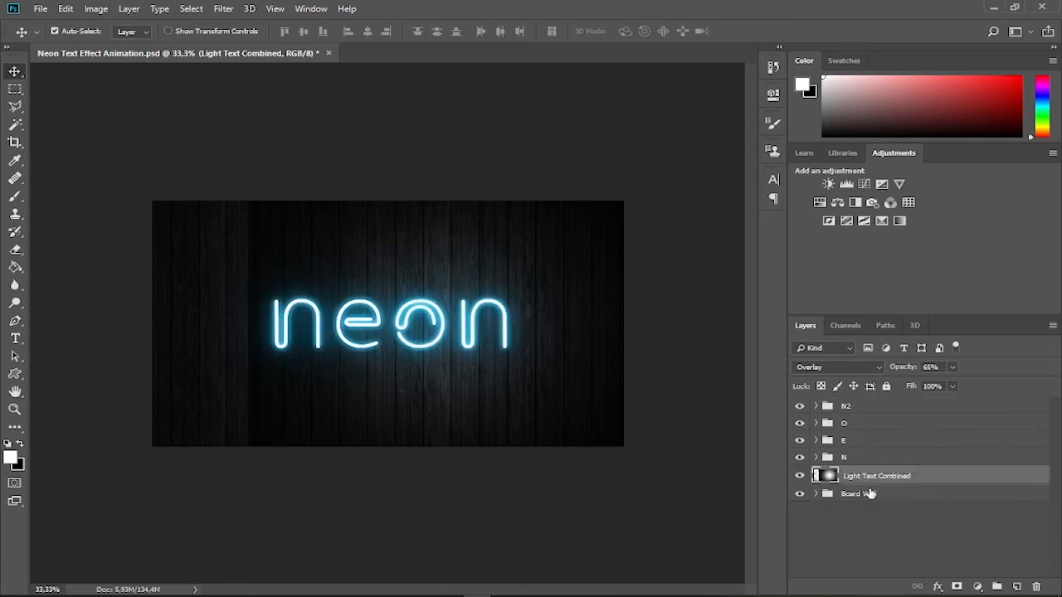
# Step: Shift the Light Text Combined glow left so it sits centred on the canvas behind the word
pyautogui.moveTo(20, 73); pyautogui.dragTo(83, 82)
pyautogui.click(83, 74)
pyautogui.moveTo(449, 338); pyautogui.dragTo(368, 361)
pyautogui.hotkey('ctrl', 'a')
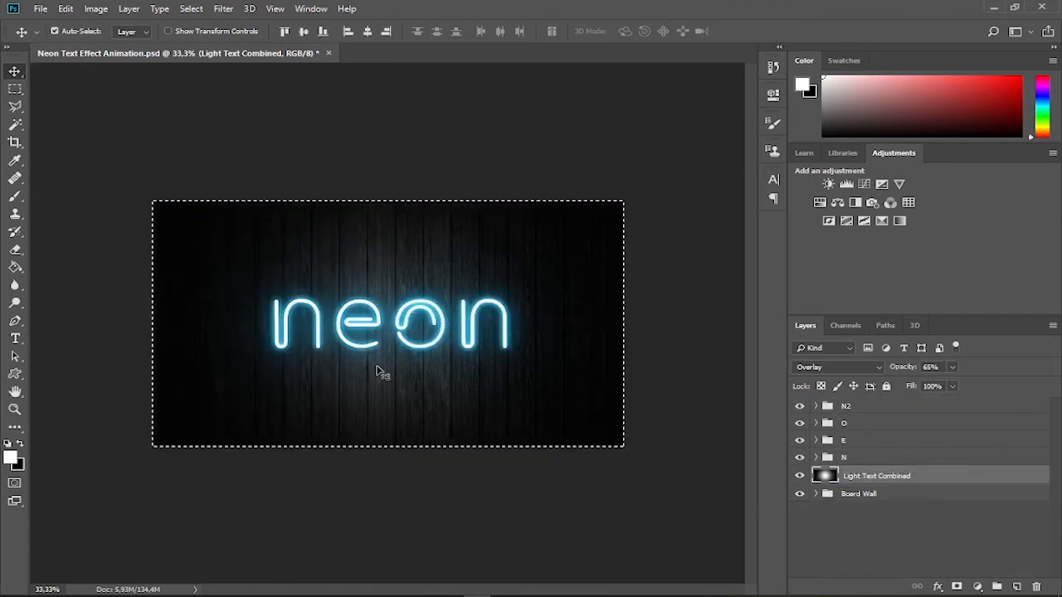
pyautogui.hotkey('ctrl', 'd')
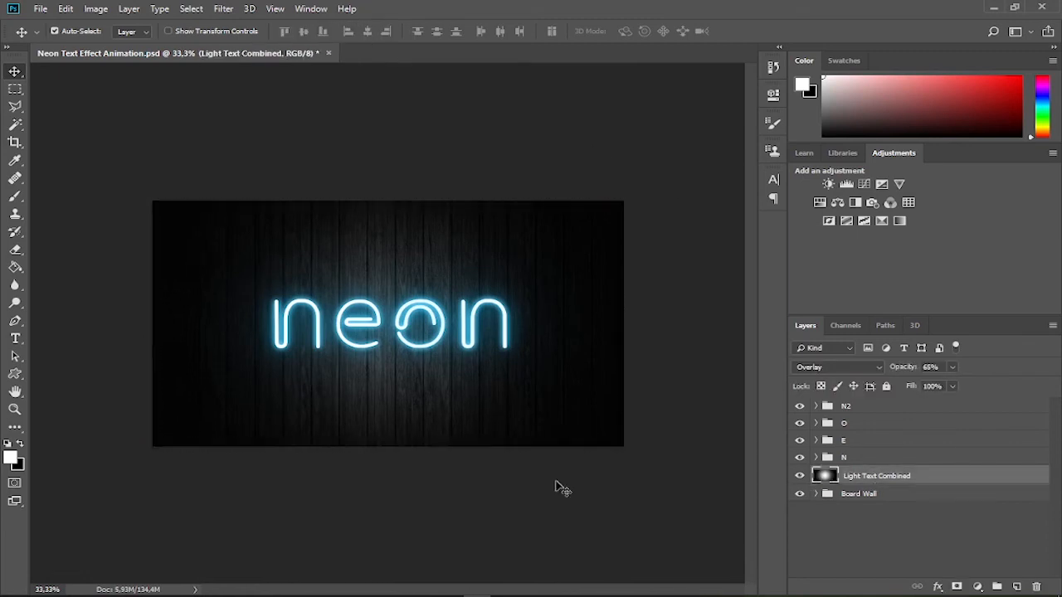
# Step: Widen Light Text Combined to both sides with a white 1500 px Soft Round brush at 0% hardness and 100% opacity
pyautogui.click(17, 196)
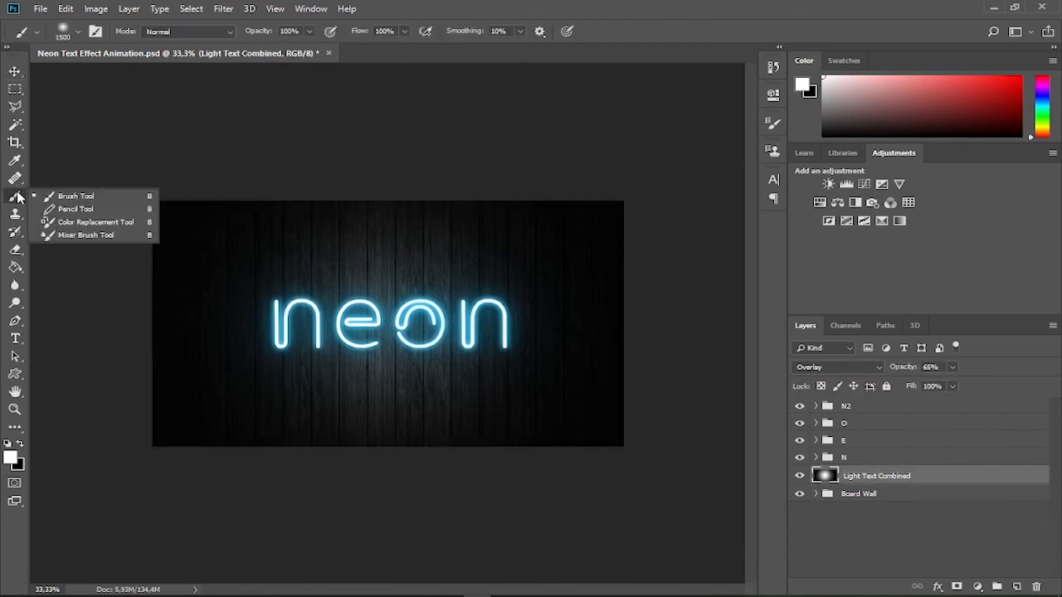
pyautogui.click(62, 196)
pyautogui.click(79, 33)
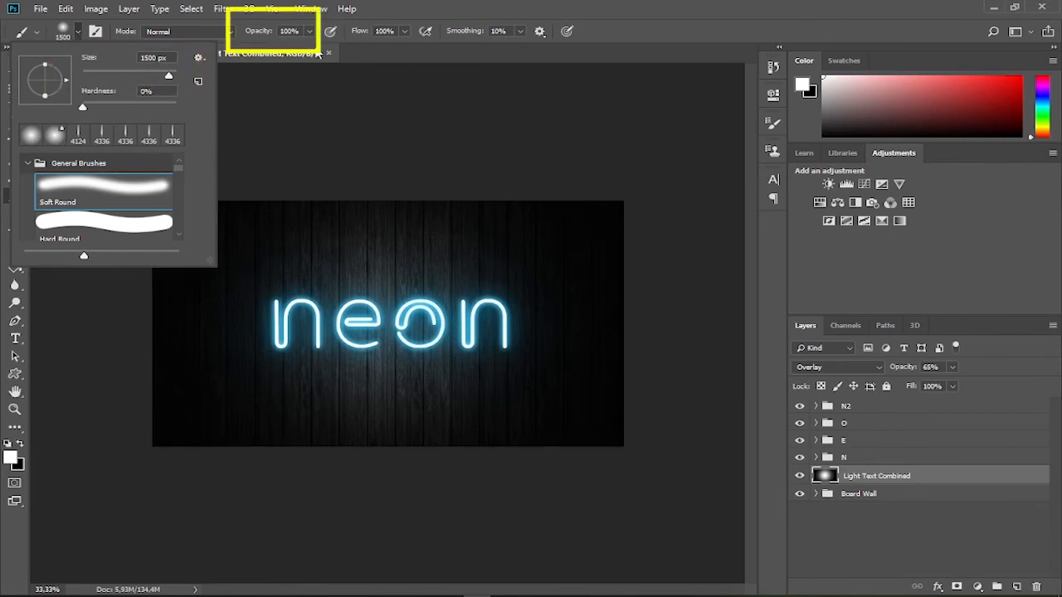
pyautogui.click(78, 33)
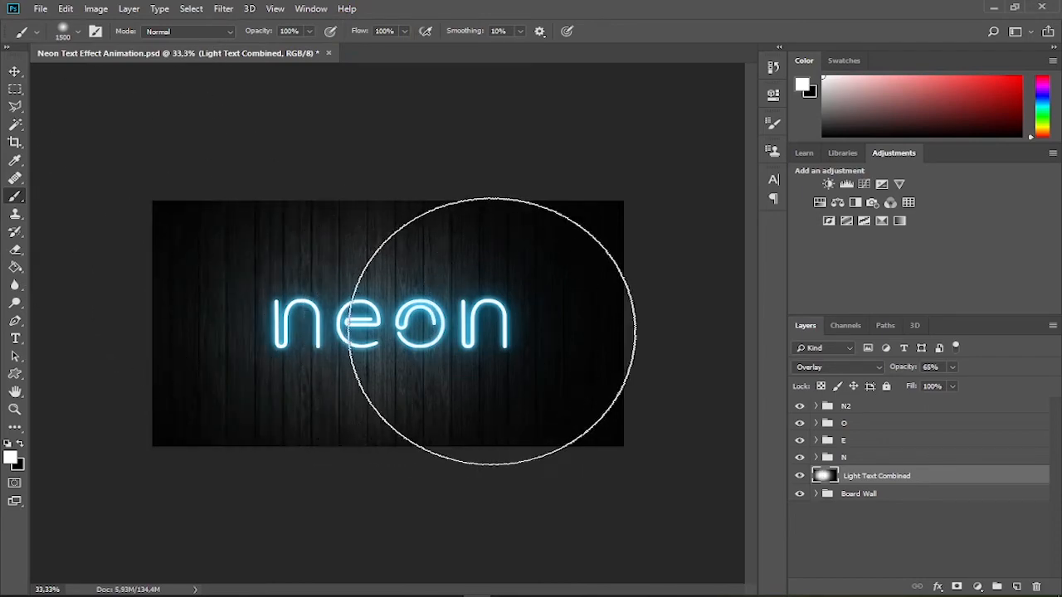
pyautogui.click(491, 331)
pyautogui.click(15, 72)
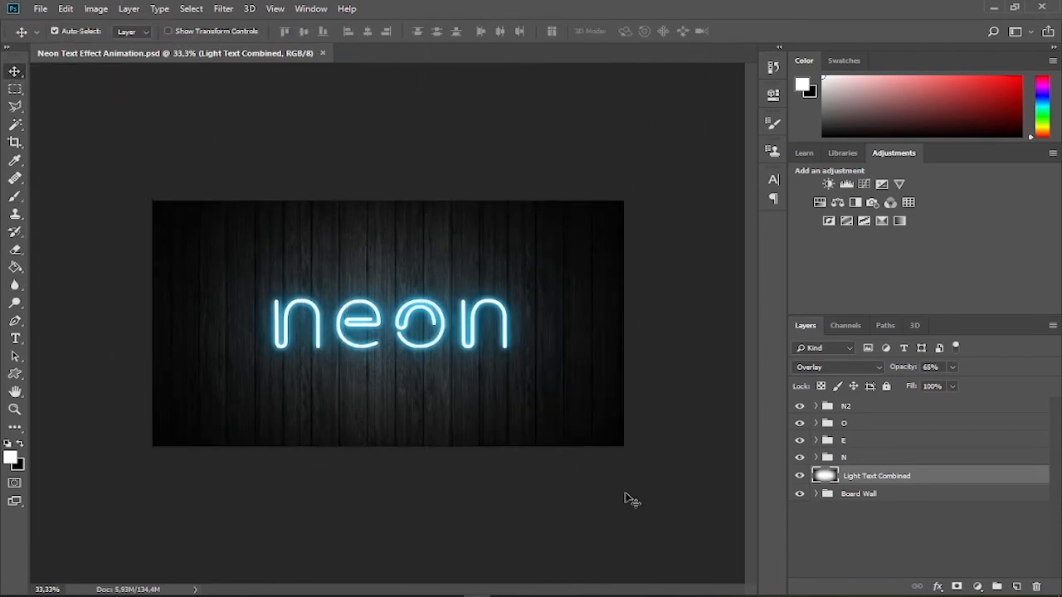
# Step: Show the Timeline and create a frame animation from the neon document
pyautogui.click(303, 8)
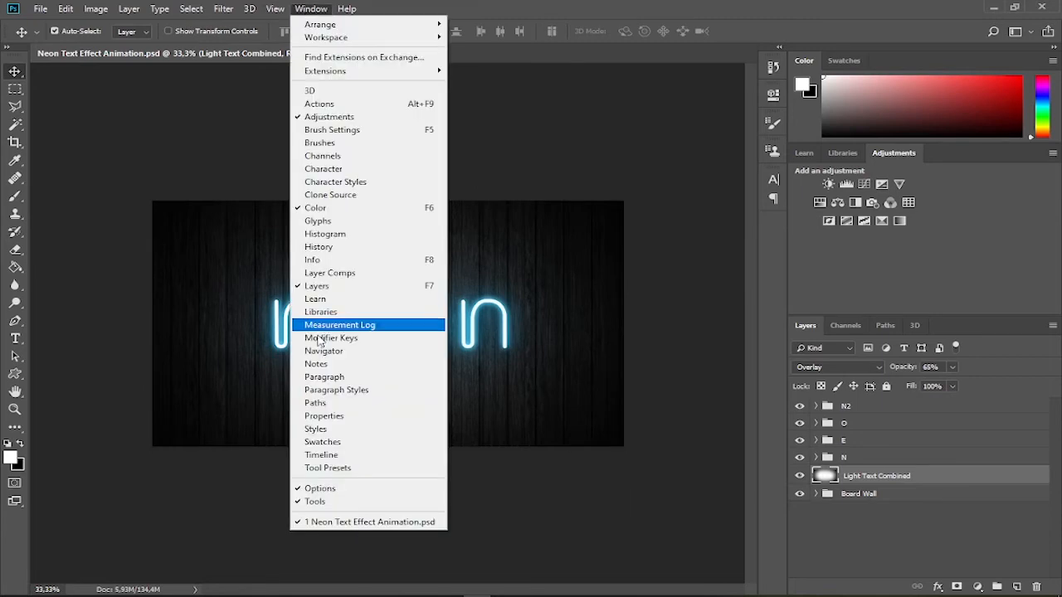
pyautogui.click(333, 451)
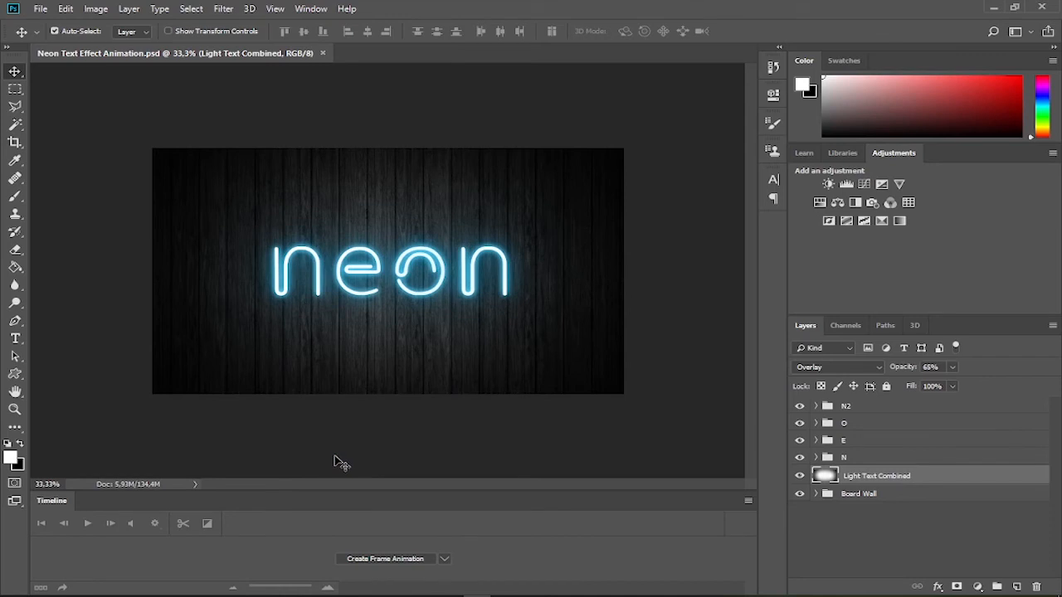
pyautogui.click(444, 560)
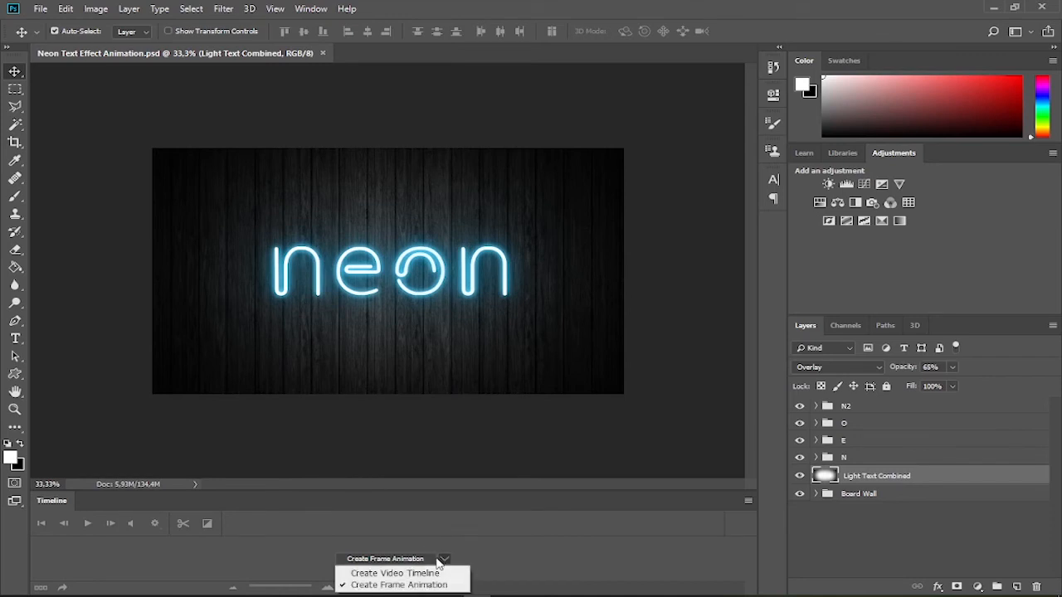
pyautogui.click(398, 585)
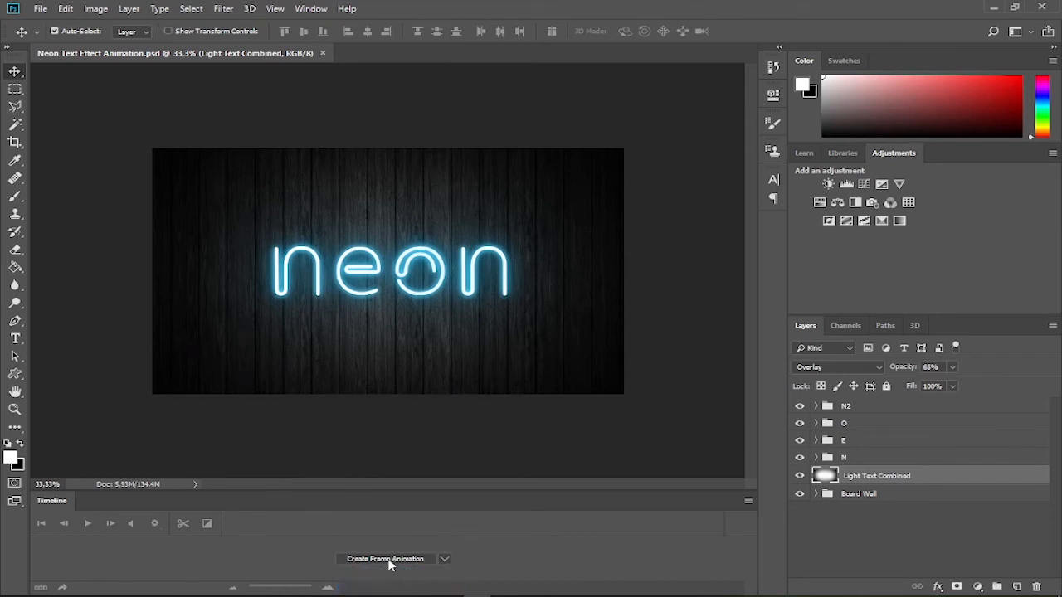
pyautogui.click(387, 558)
pyautogui.scroll(4, 648, 440)
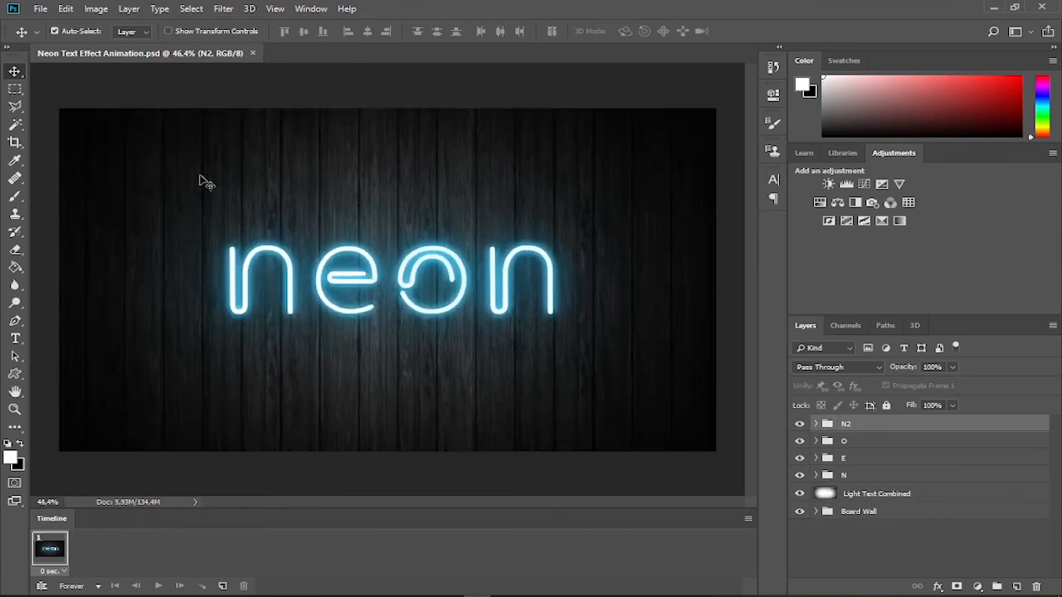
# Step: Add a second animation frame and hide Blur N2, Glow N2 2 and Glow N2 in it to unlight the last n
pyautogui.click(222, 585)
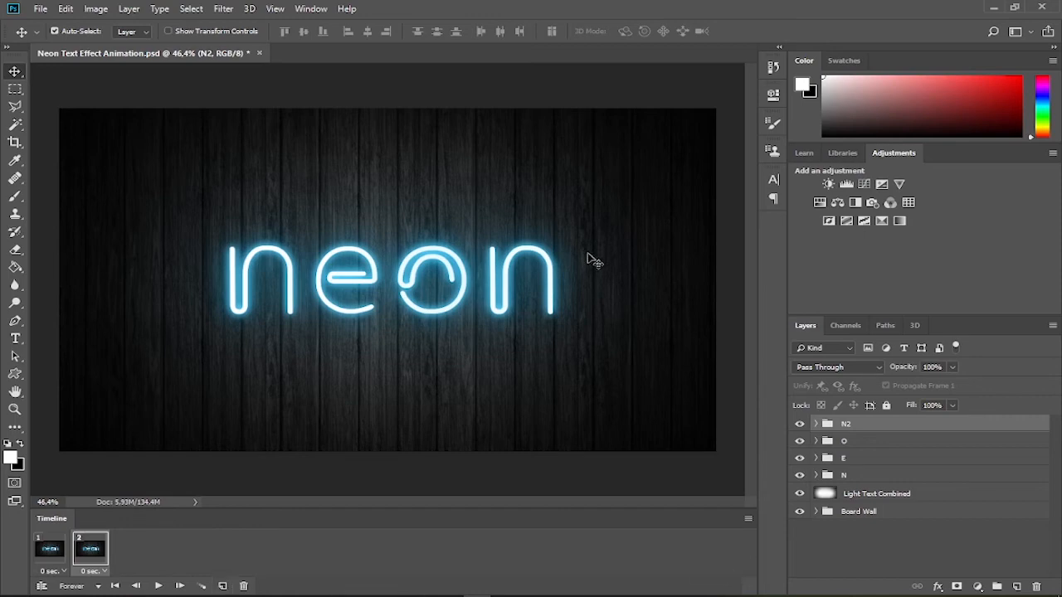
pyautogui.click(815, 425)
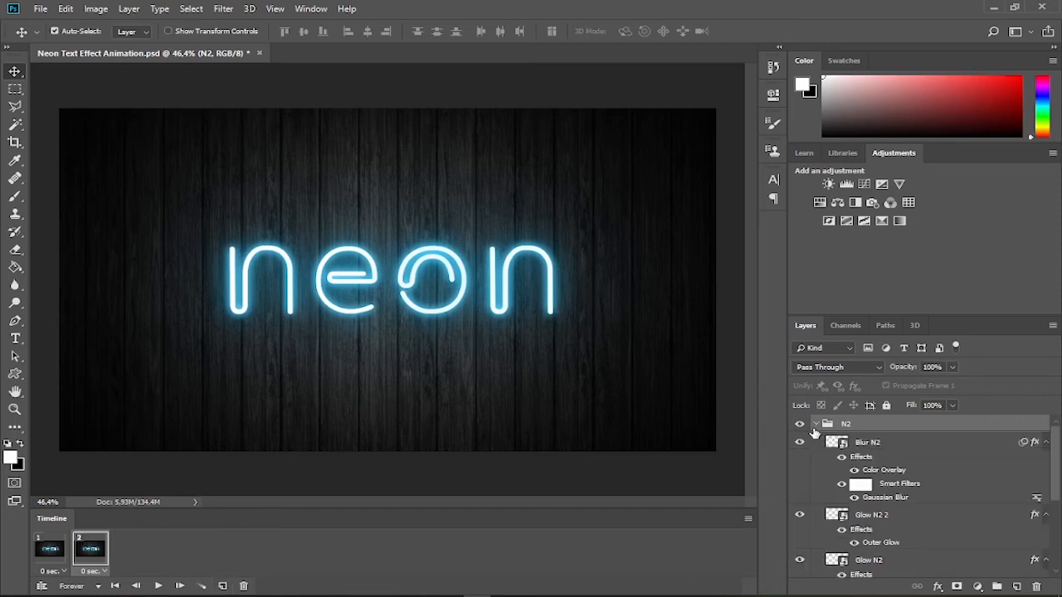
pyautogui.click(800, 442)
pyautogui.scroll(-2, 800, 477)
pyautogui.click(800, 480)
pyautogui.click(799, 524)
pyautogui.scroll(-2, 799, 528)
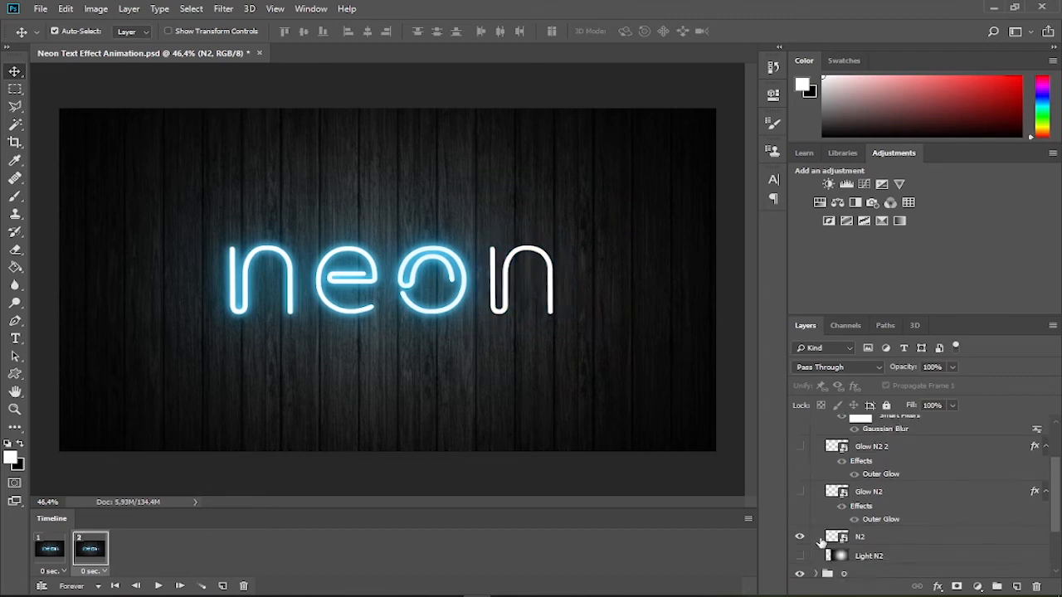
pyautogui.scroll(-1, 822, 544)
pyautogui.scroll(5, 861, 549)
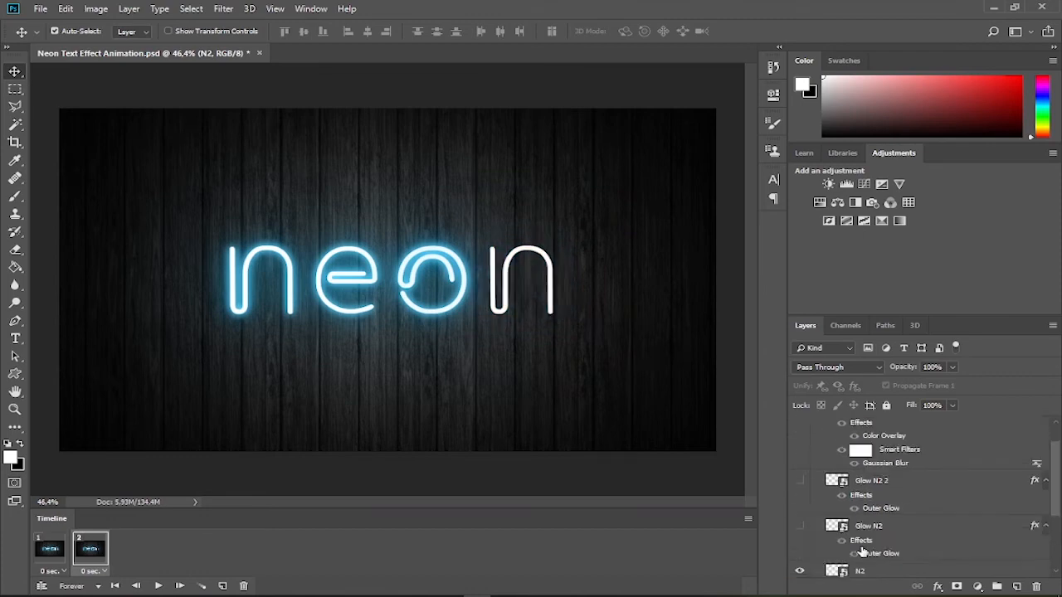
pyautogui.click(816, 424)
# Step: Unlight the o in frame 2 by hiding the blur layer, Glow o 2 and Glow o in the O group
pyautogui.click(816, 441)
pyautogui.click(799, 461)
pyautogui.click(799, 532)
pyautogui.scroll(-2, 804, 538)
pyautogui.click(801, 541)
pyautogui.scroll(-3, 801, 538)
pyautogui.click(801, 538)
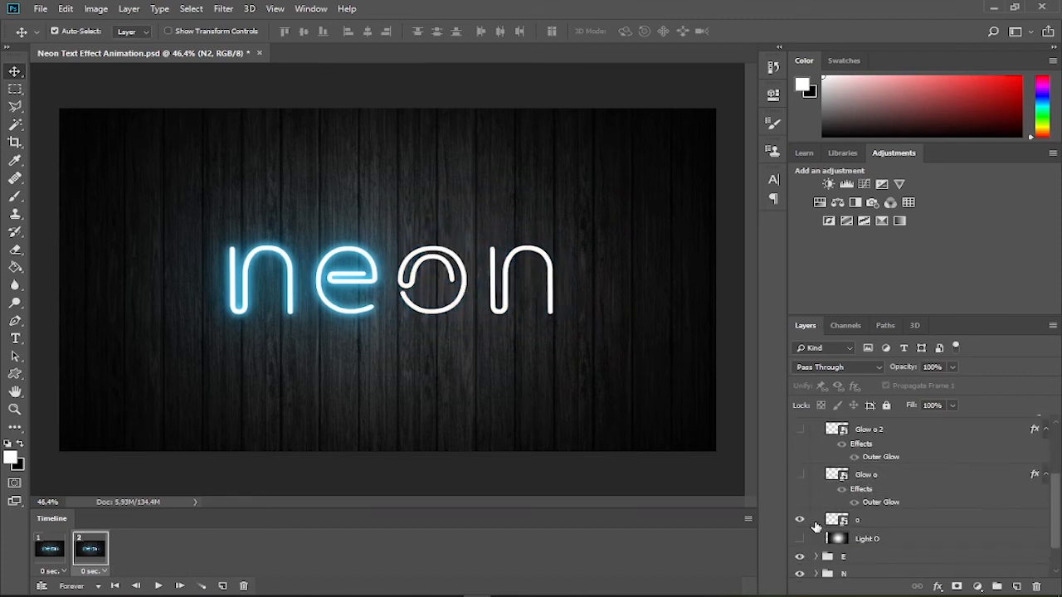
pyautogui.scroll(5, 881, 528)
pyautogui.scroll(-1, 822, 519)
pyautogui.click(815, 430)
# Step: Unlight the e in frame 2 by hiding the blur and glow layers in the E group
pyautogui.click(816, 458)
pyautogui.click(800, 476)
pyautogui.click(799, 526)
pyautogui.scroll(-3, 800, 535)
pyautogui.scroll(4, 801, 535)
pyautogui.click(815, 459)
# Step: Show Light N in the N group and hide Light Text Combined for frame 2
pyautogui.click(815, 475)
pyautogui.scroll(-3, 821, 498)
pyautogui.scroll(-2, 822, 500)
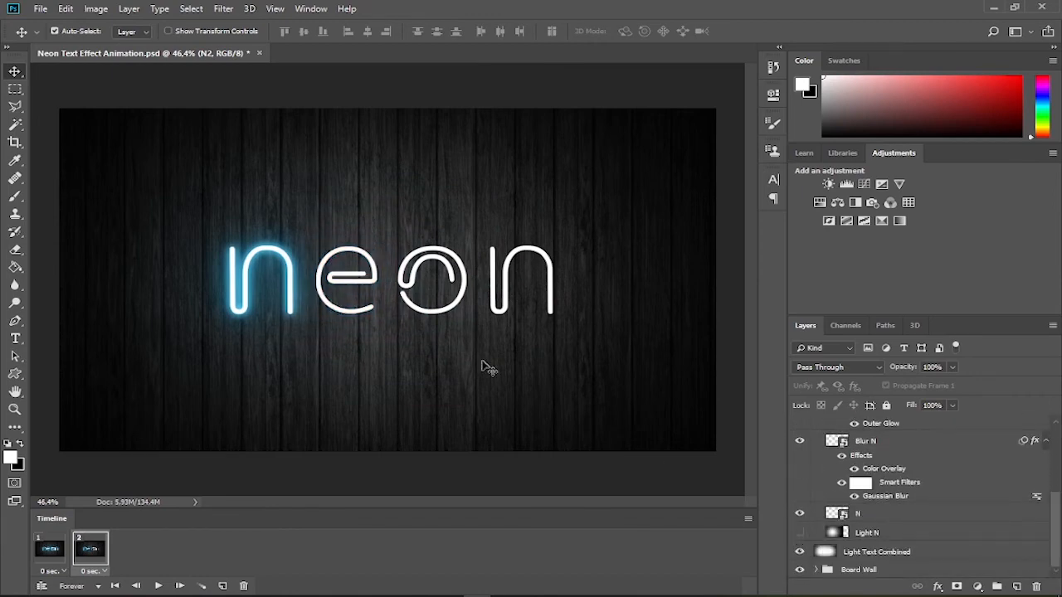
pyautogui.click(799, 533)
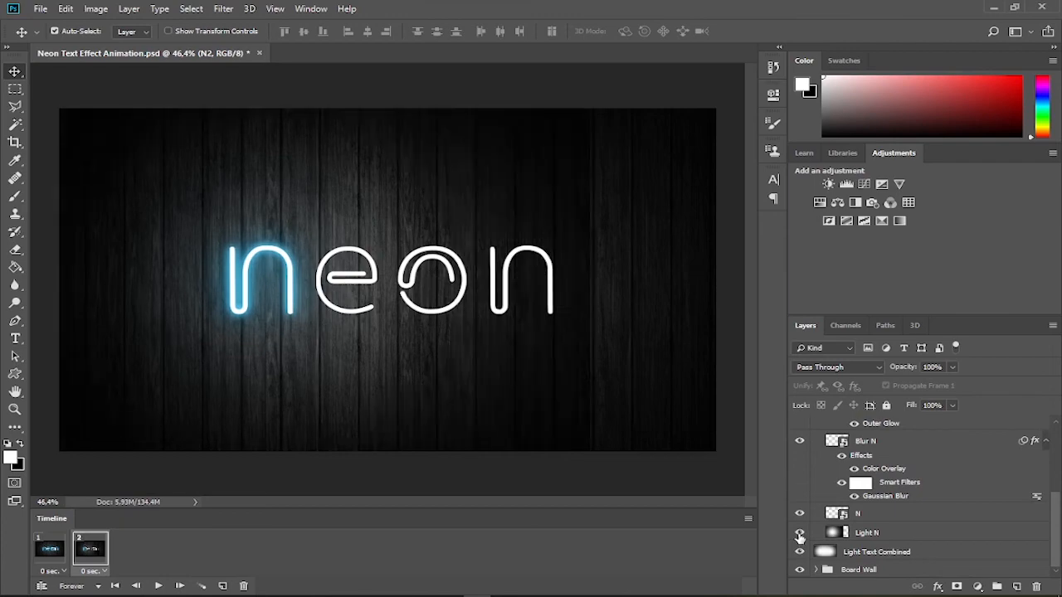
pyautogui.click(799, 552)
pyautogui.scroll(3, 817, 497)
pyautogui.click(816, 476)
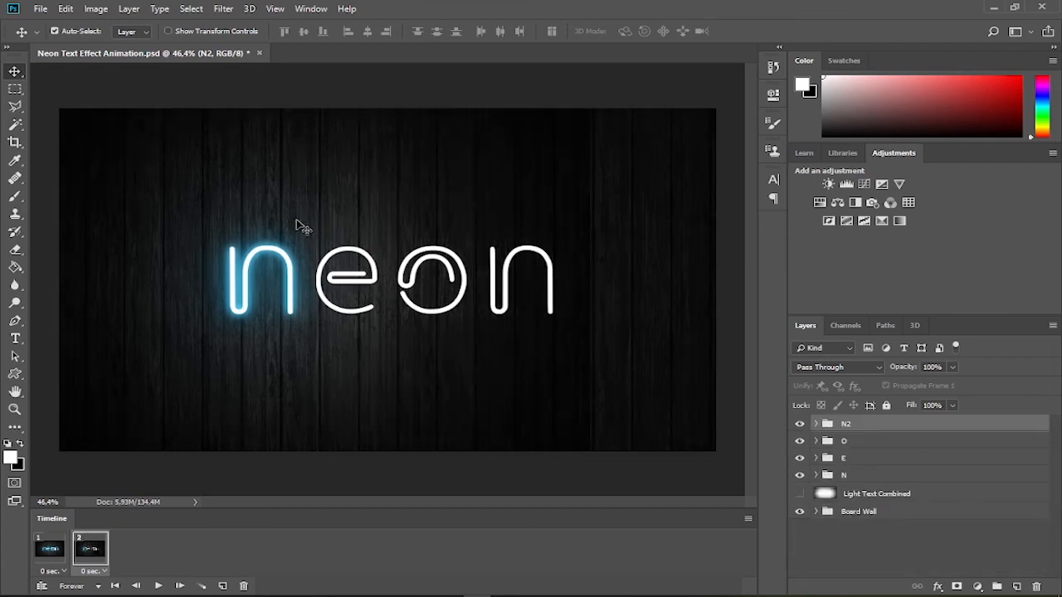
# Step: Preview the two-frame animation, stop playback and return to frame 2
pyautogui.click(159, 586)
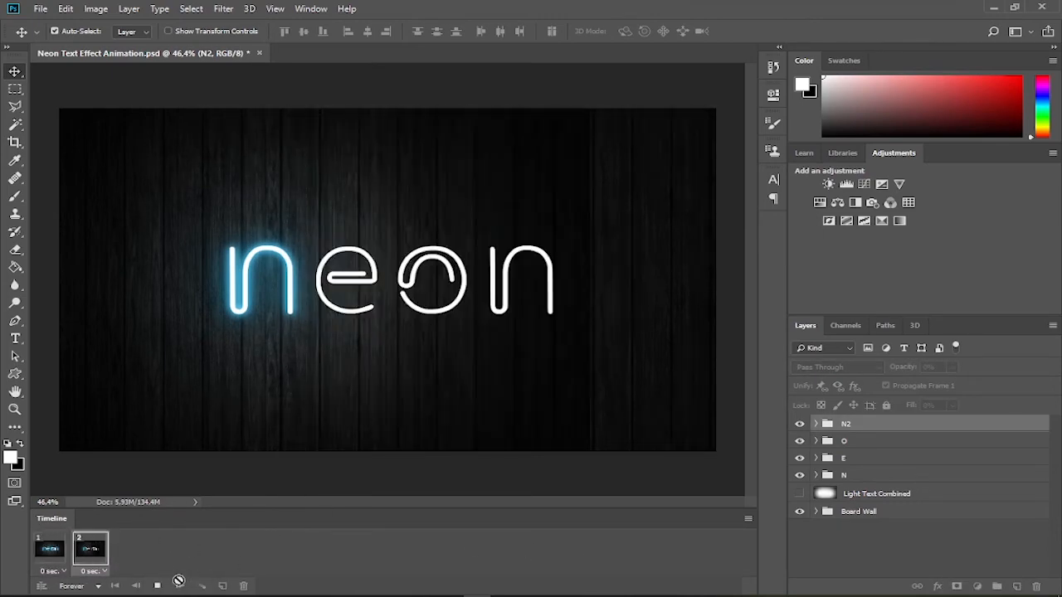
pyautogui.click(157, 586)
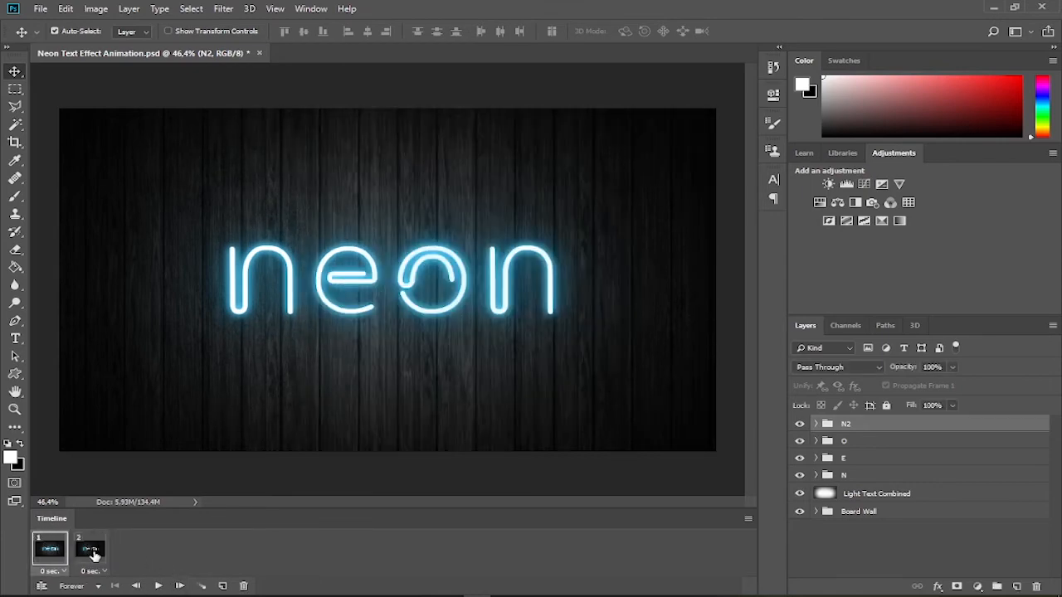
pyautogui.click(91, 551)
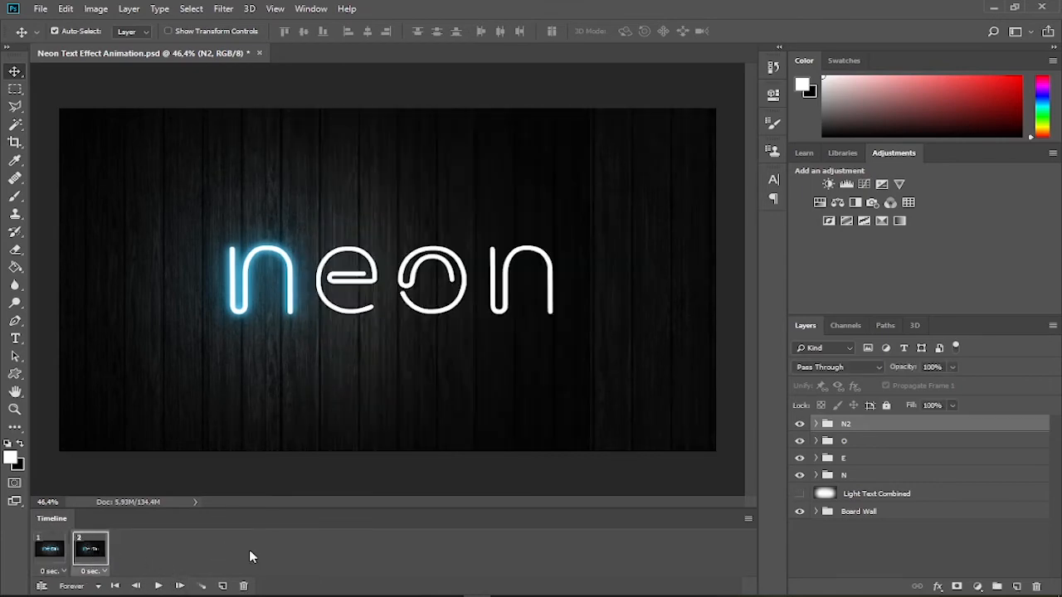
# Step: Tween frame 2 with the previous frame, adding 3 frames for all layers
pyautogui.click(201, 586)
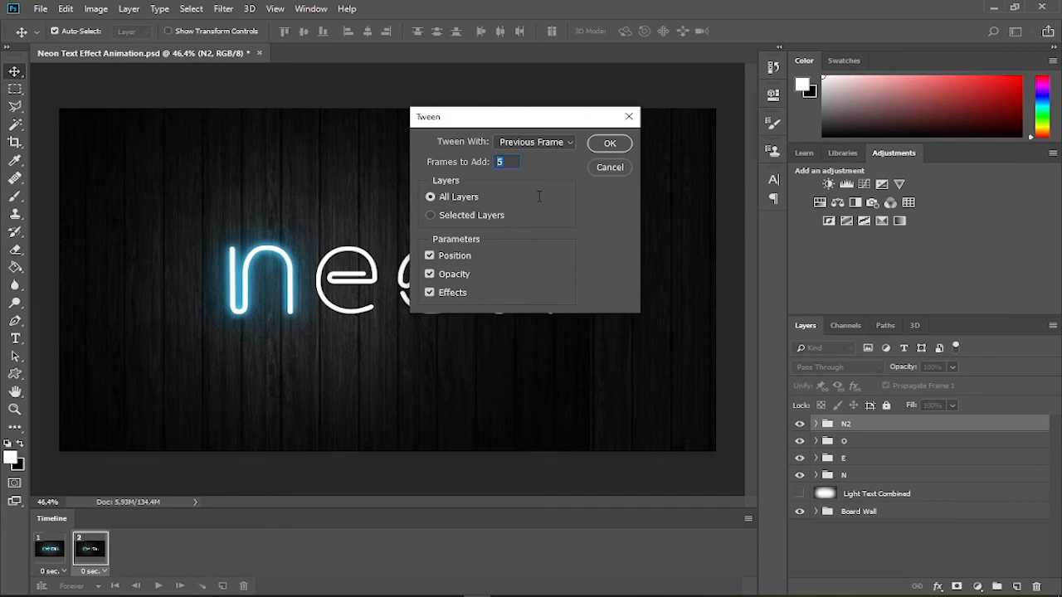
pyautogui.write('3')
pyautogui.click(561, 142)
pyautogui.click(558, 165)
pyautogui.click(607, 144)
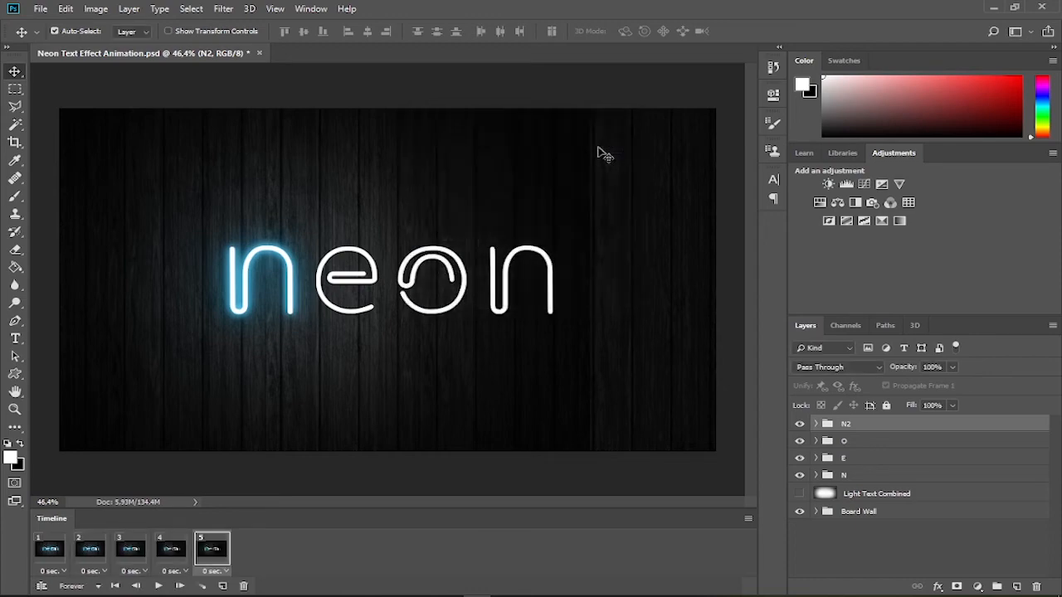
# Step: Play the tweened animation, stop it and check the first frame
pyautogui.click(158, 587)
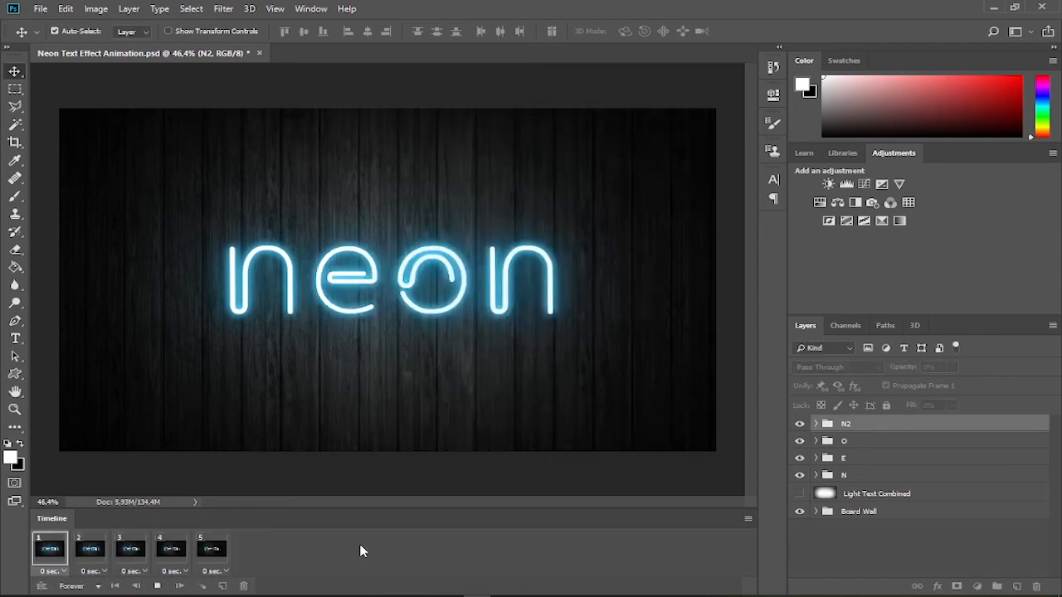
pyautogui.click(158, 587)
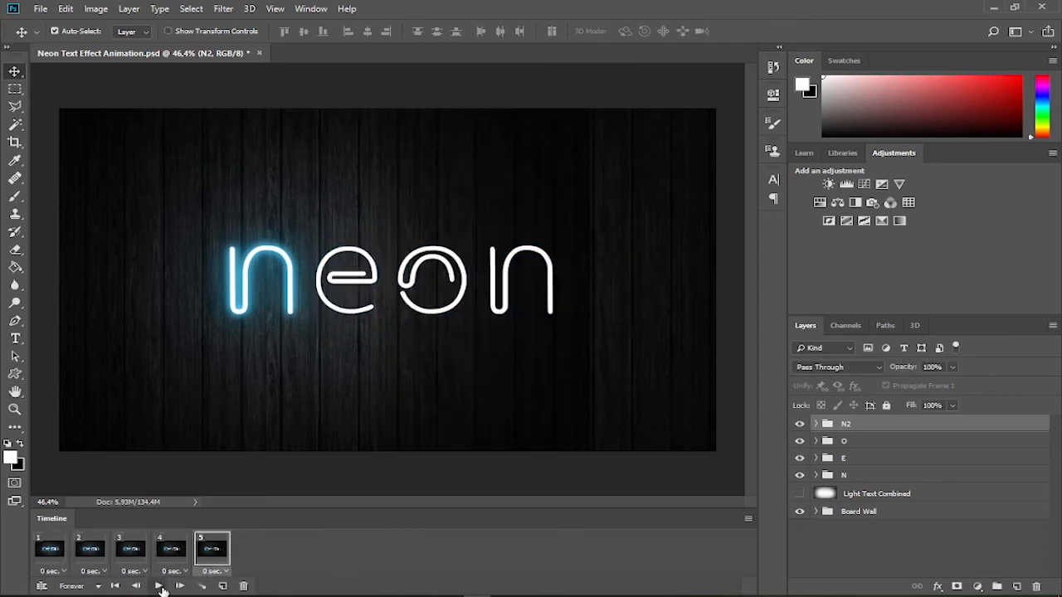
pyautogui.click(52, 555)
# Step: Duplicate frame 5 and unlight the first n in the new frame by hiding Light N and its glow and blur layers
pyautogui.click(217, 553)
pyautogui.click(222, 587)
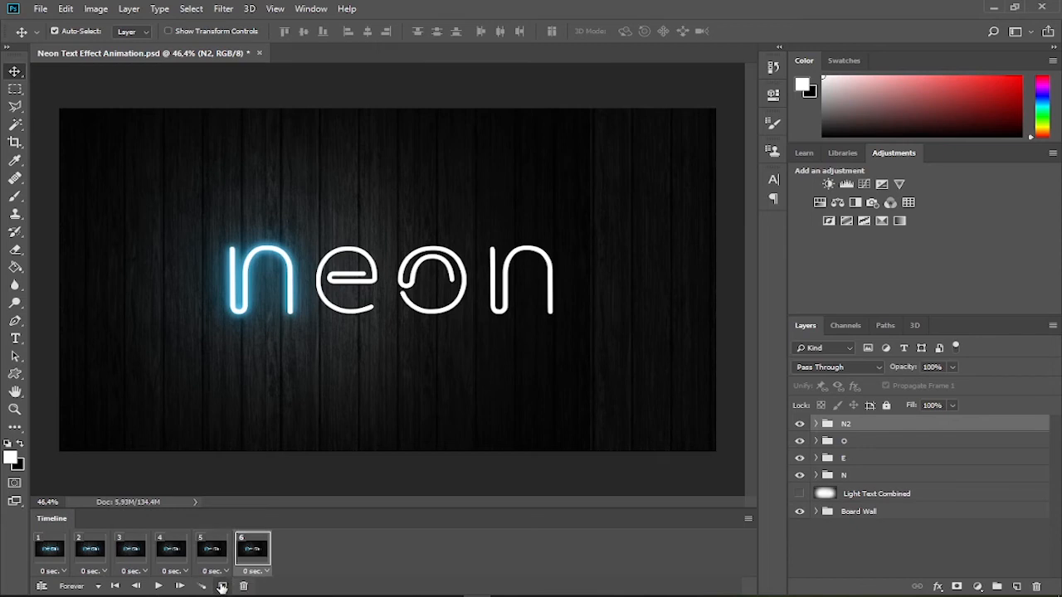
pyautogui.click(816, 476)
pyautogui.scroll(-5, 800, 531)
pyautogui.click(799, 533)
pyautogui.scroll(5, 801, 497)
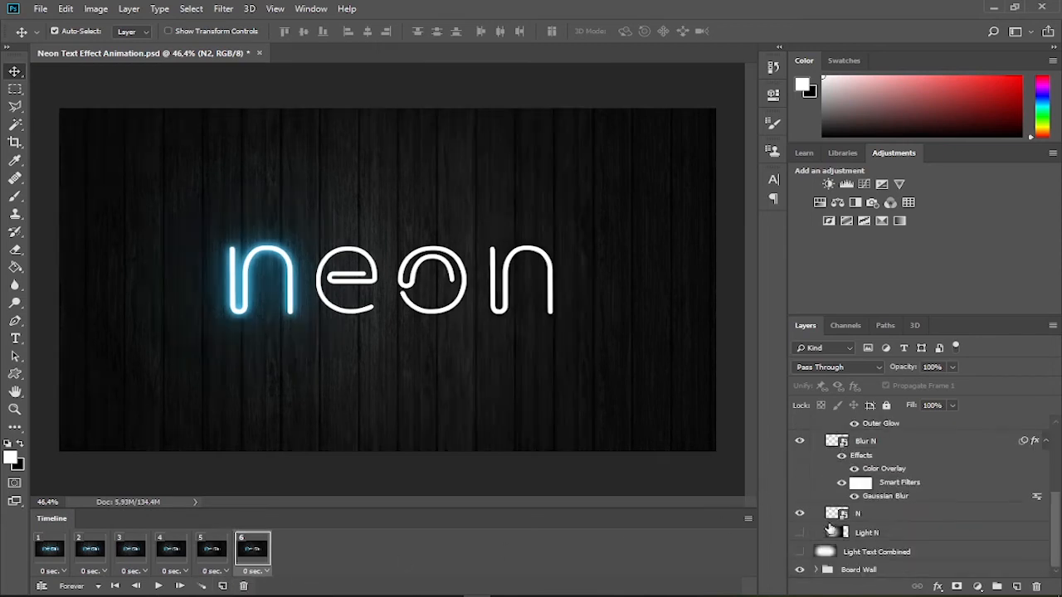
pyautogui.moveTo(800, 491); pyautogui.dragTo(800, 572)
# Step: Light up the e in frame 6 by showing the glow, blur and light layers in the E group
pyautogui.click(817, 459)
pyautogui.click(801, 520)
pyautogui.moveTo(799, 516); pyautogui.dragTo(798, 428)
pyautogui.scroll(3, 798, 433)
pyautogui.click(817, 459)
pyautogui.click(817, 442)
pyautogui.scroll(-2, 817, 448)
pyautogui.scroll(2, 817, 449)
pyautogui.click(817, 441)
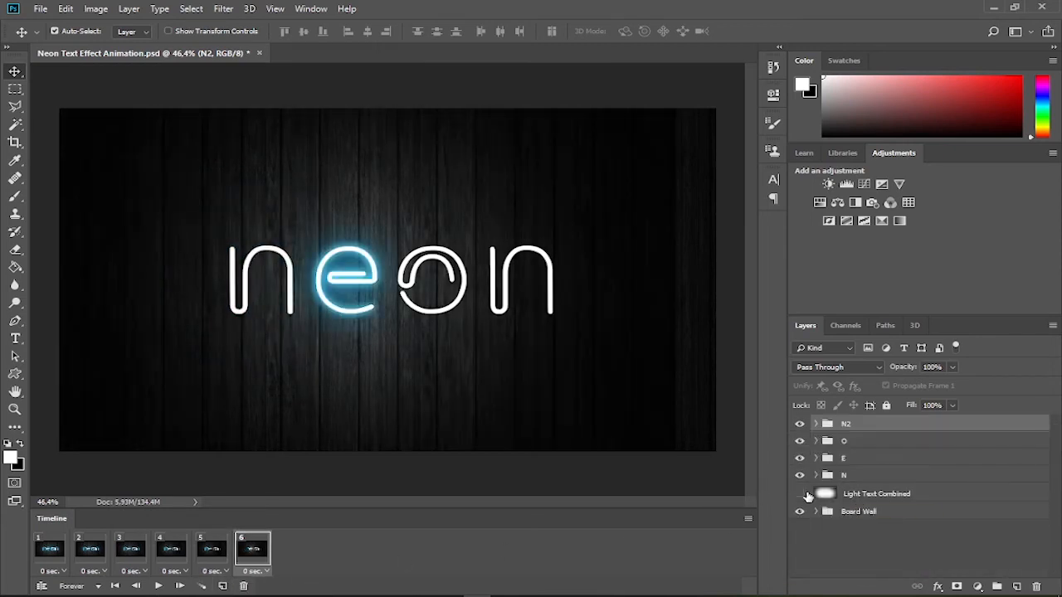
# Step: Tween frame 6 with the previous frame, adding 5 frames for all layers
pyautogui.click(841, 461)
pyautogui.click(206, 586)
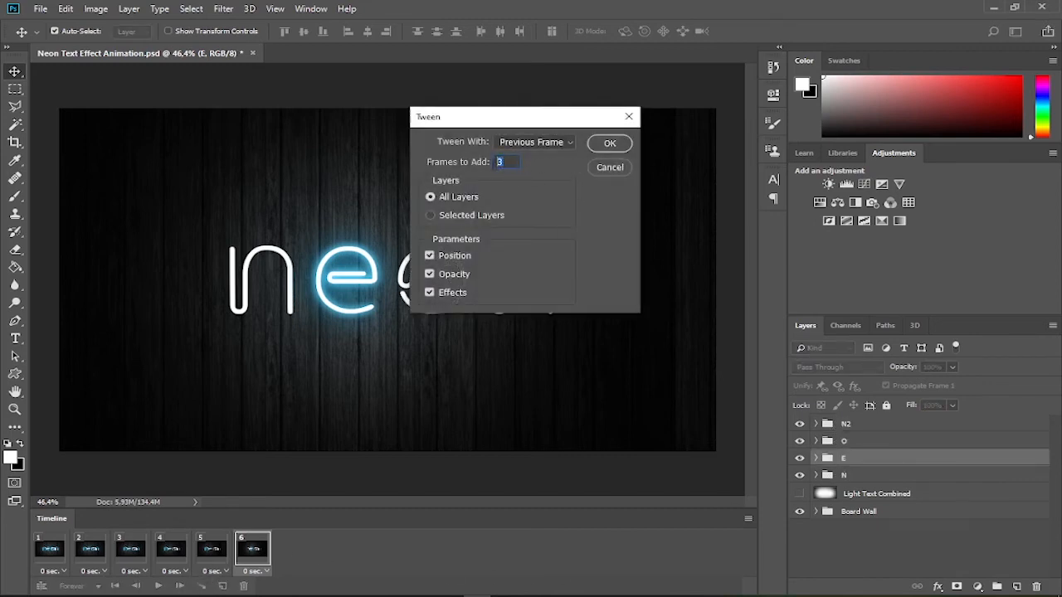
pyautogui.click(558, 148)
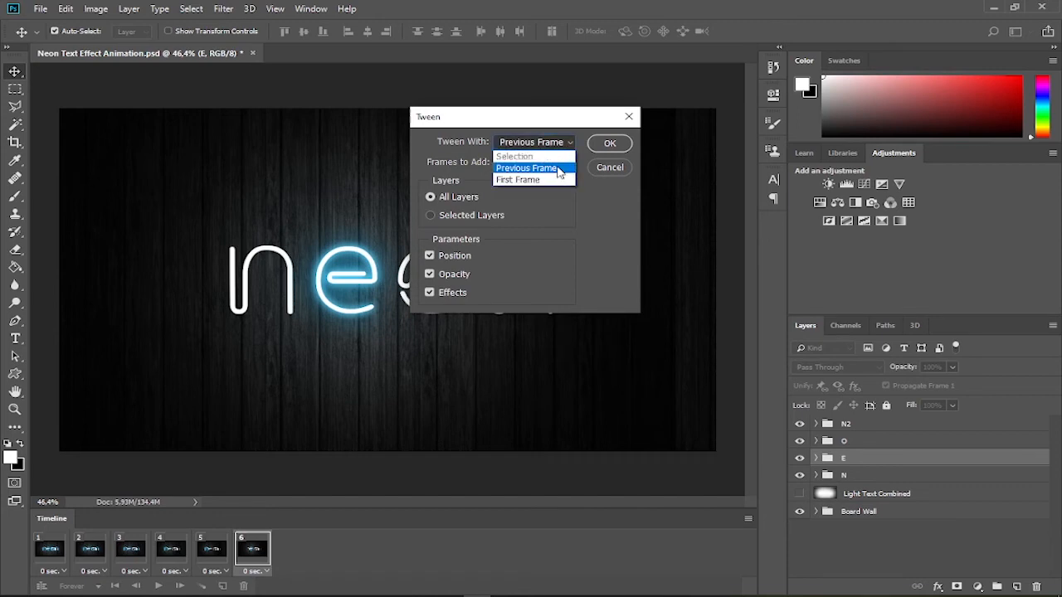
pyautogui.click(559, 169)
pyautogui.click(609, 144)
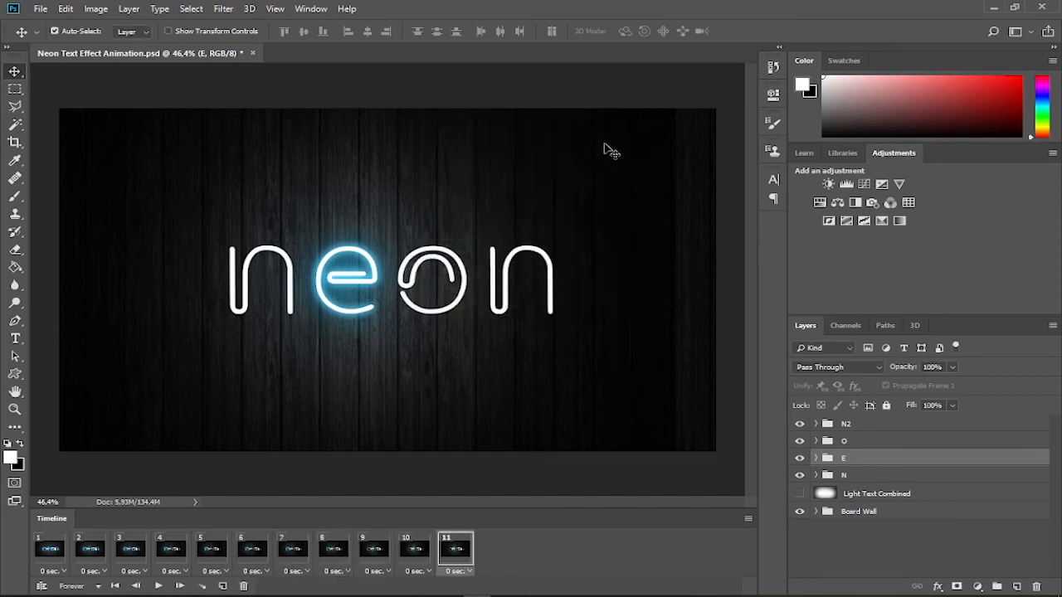
# Step: Play the animation to check the transition from the first n to the e, stop it and fit the canvas in view
pyautogui.click(160, 586)
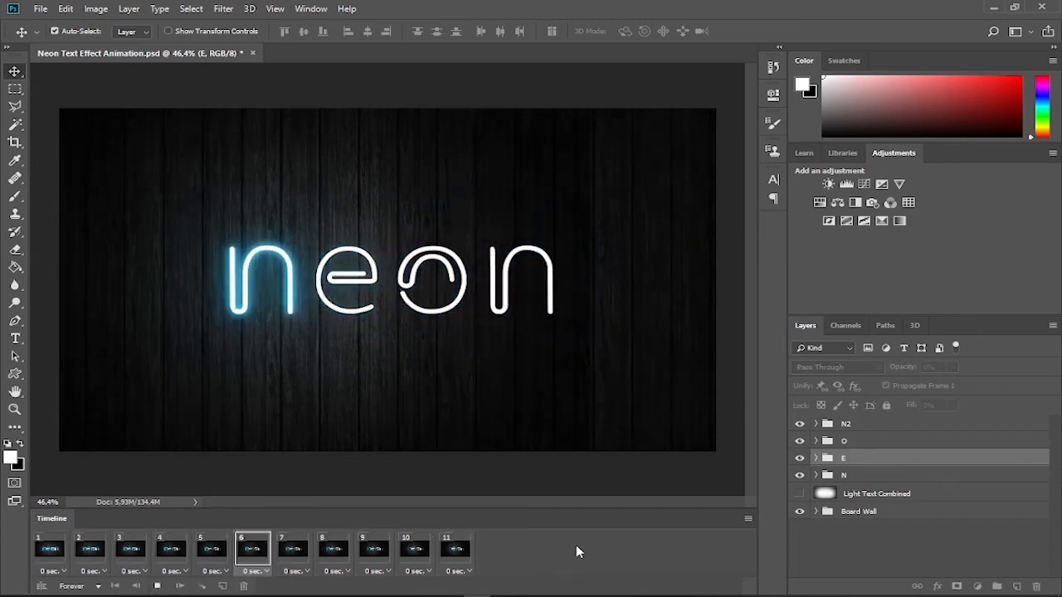
pyautogui.click(158, 586)
pyautogui.hotkey('ctrl', '0')
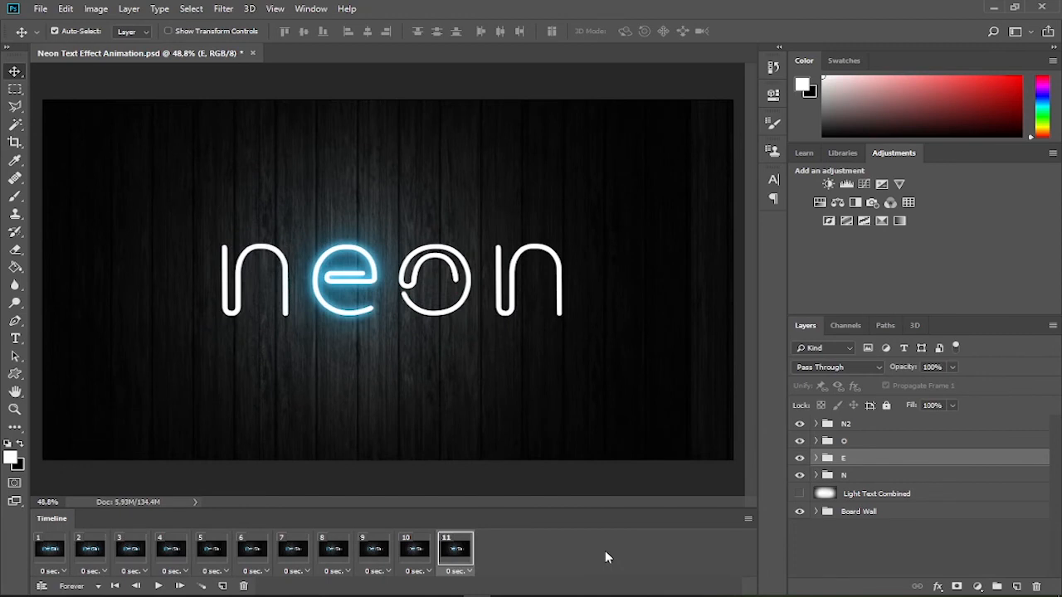
# Step: Duplicate frame 11 and unlight the e in the new frame by hiding the blur, glow and light layers in the E group
pyautogui.click(223, 587)
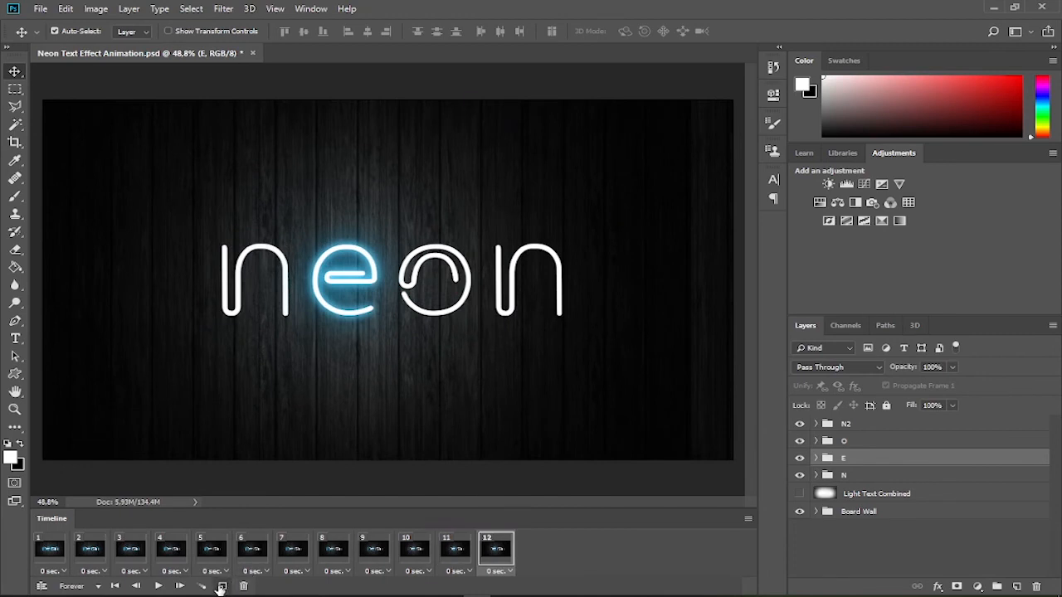
pyautogui.click(816, 458)
pyautogui.scroll(-2, 823, 550)
pyautogui.scroll(-1, 825, 548)
pyautogui.moveTo(800, 442); pyautogui.dragTo(801, 481)
pyautogui.scroll(-3, 817, 541)
pyautogui.click(800, 557)
pyautogui.scroll(6, 815, 531)
pyautogui.click(815, 458)
# Step: Light up the o in frame 12 by showing the blur, glow and light layers in the O group
pyautogui.click(816, 441)
pyautogui.scroll(-3, 809, 514)
pyautogui.scroll(2, 800, 469)
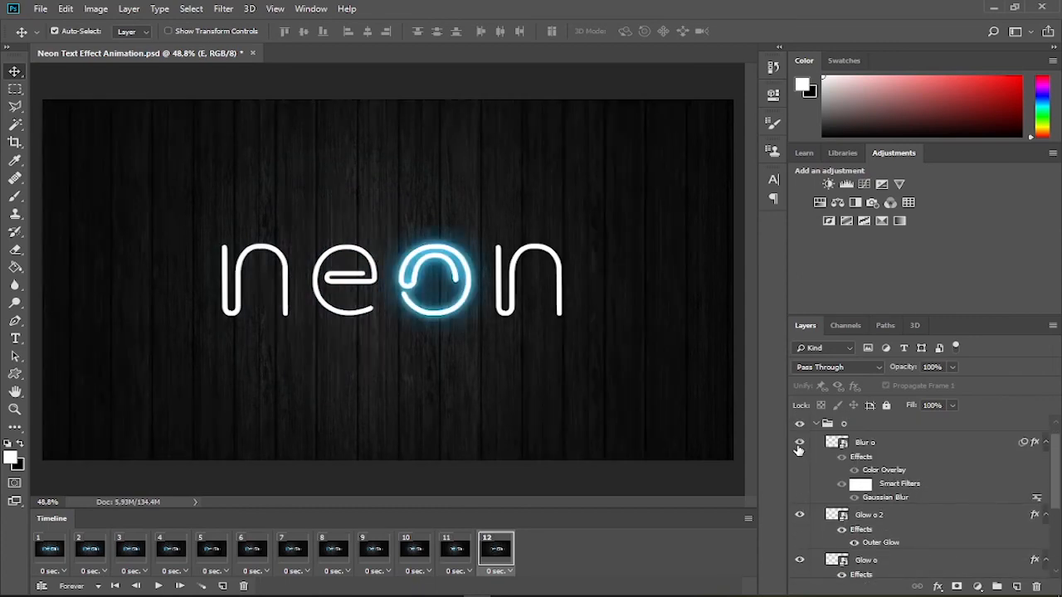
pyautogui.click(800, 444)
pyautogui.scroll(1, 813, 455)
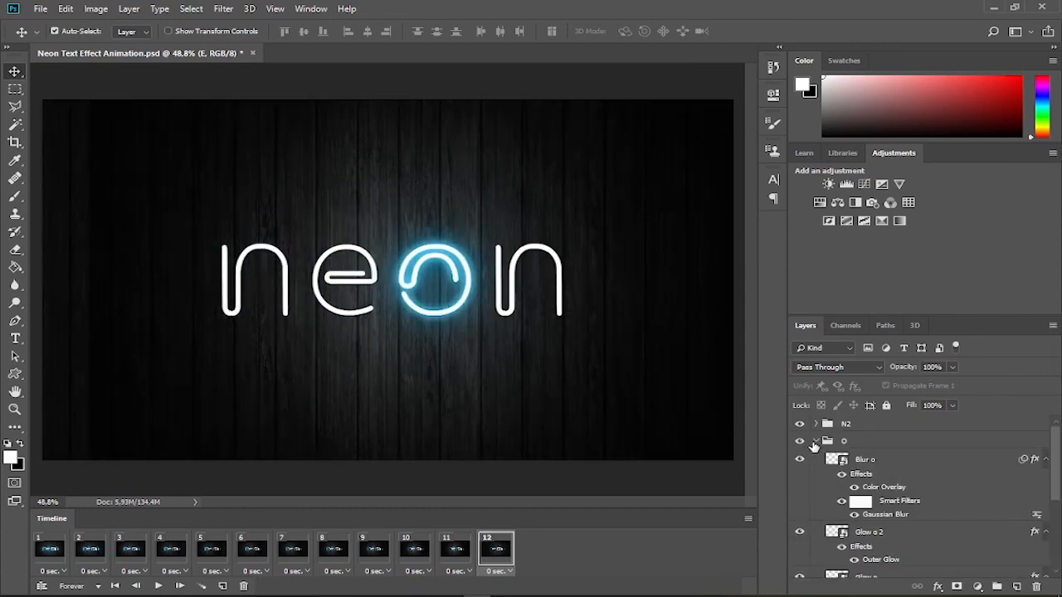
pyautogui.click(812, 443)
pyautogui.click(815, 442)
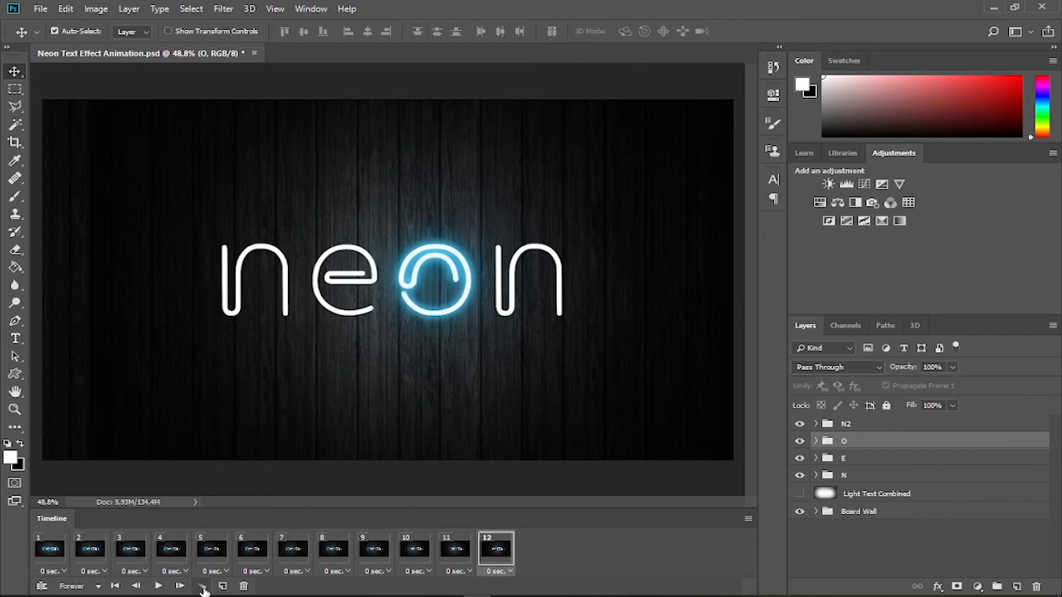
# Step: Tween frame 12 with the previous frame, adding 5 frames for all layers, and play the animation
pyautogui.click(202, 586)
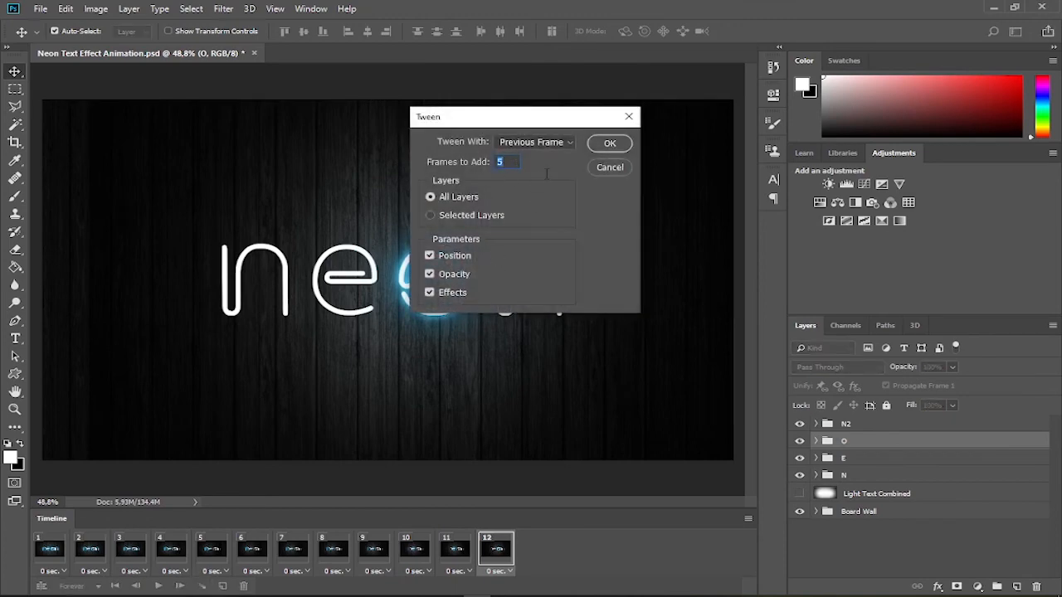
pyautogui.click(568, 146)
pyautogui.click(553, 171)
pyautogui.click(610, 144)
pyautogui.click(158, 587)
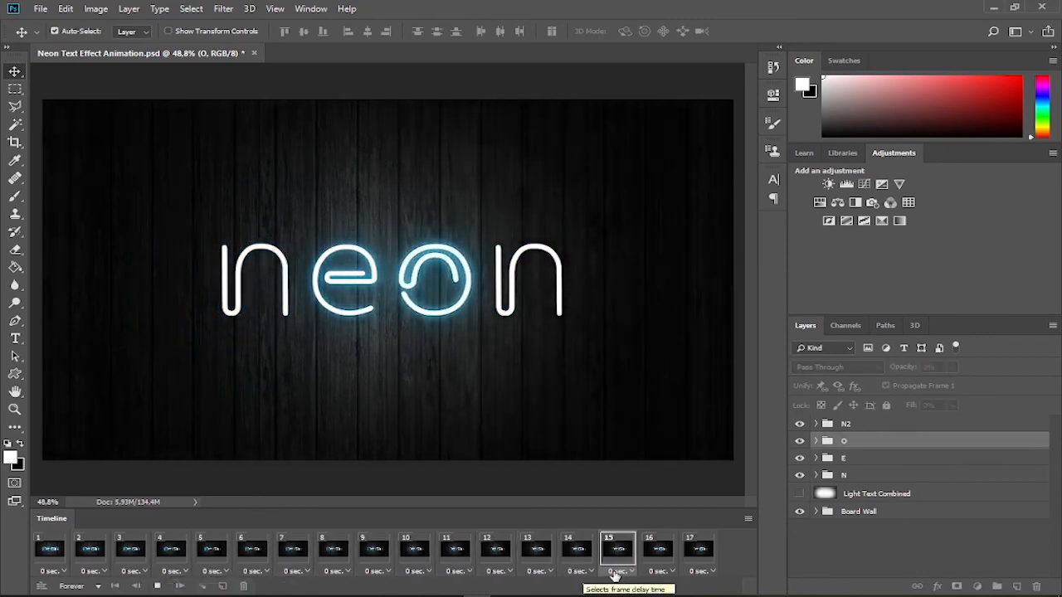
# Step: Duplicate frame 17 and unlight the o in the new frame by hiding Light O and its glow and blur layers
pyautogui.click(696, 552)
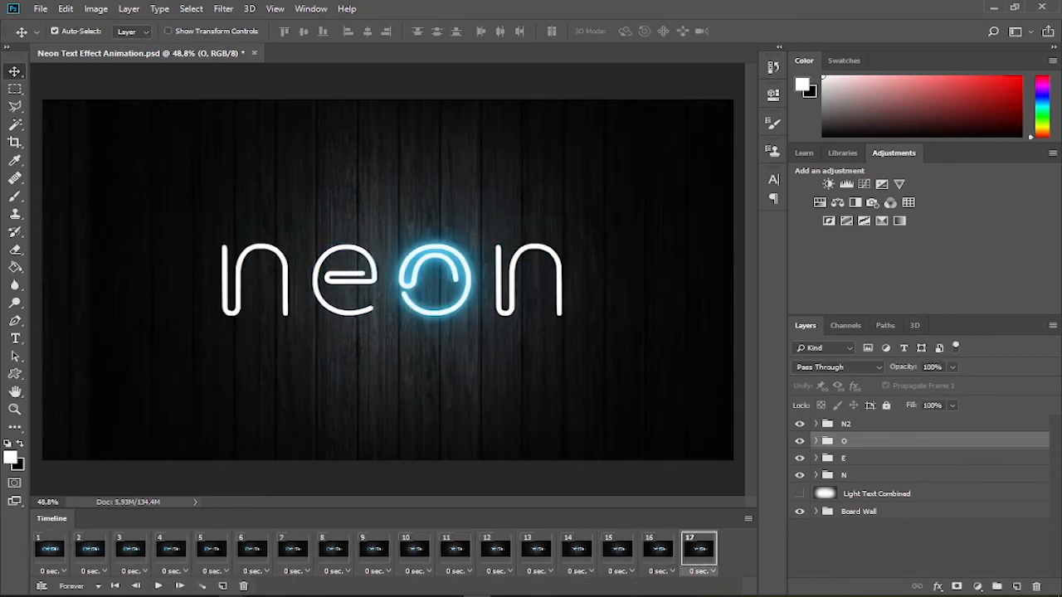
pyautogui.click(222, 586)
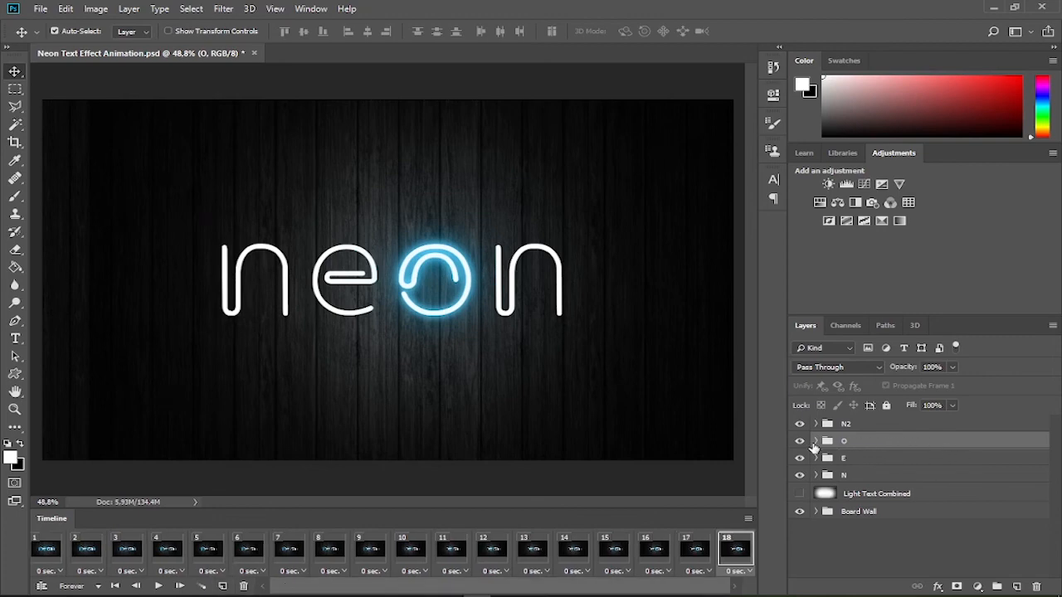
pyautogui.click(814, 442)
pyautogui.scroll(-1, 809, 481)
pyautogui.click(801, 538)
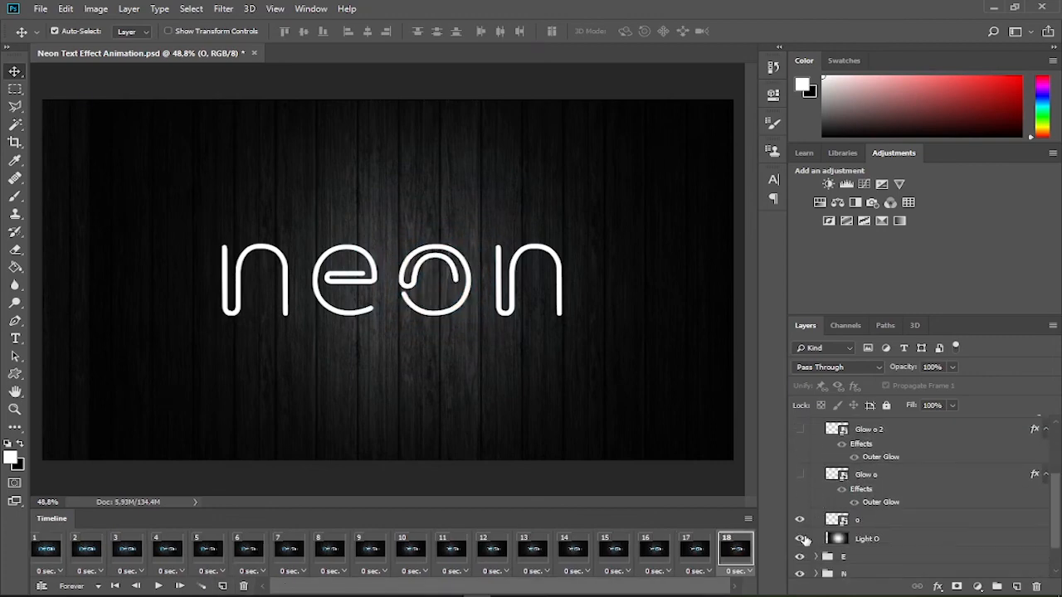
pyautogui.click(801, 539)
pyautogui.scroll(6, 805, 515)
pyautogui.click(816, 441)
# Step: Light up the last n in frame 18 by showing the blur, glow and light layers in the N2 group
pyautogui.click(816, 424)
pyautogui.scroll(-5, 810, 473)
pyautogui.click(801, 475)
pyautogui.scroll(1, 809, 473)
pyautogui.click(801, 446)
pyautogui.scroll(2, 829, 481)
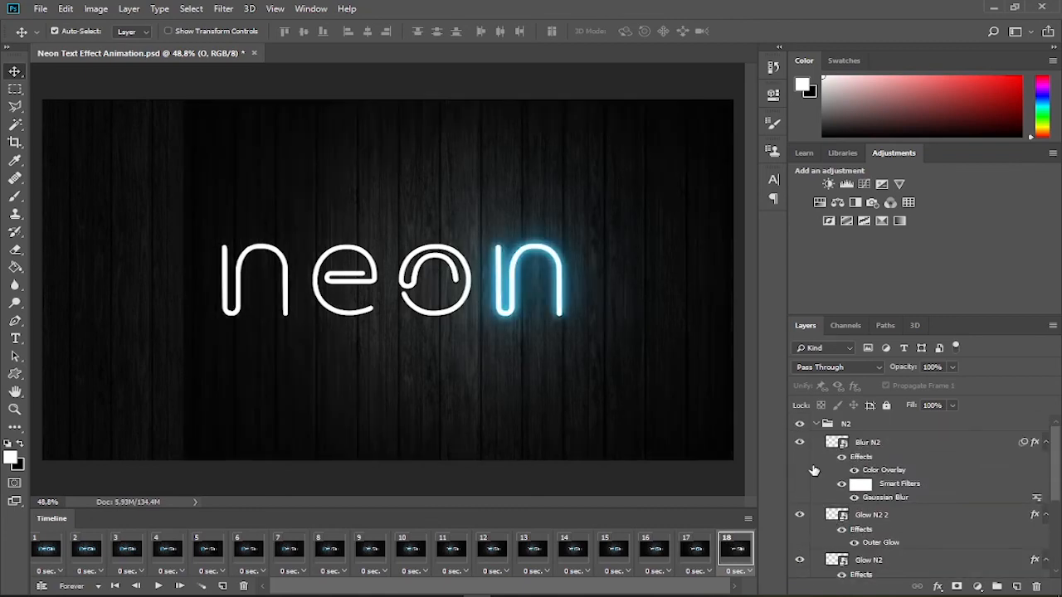
pyautogui.click(815, 424)
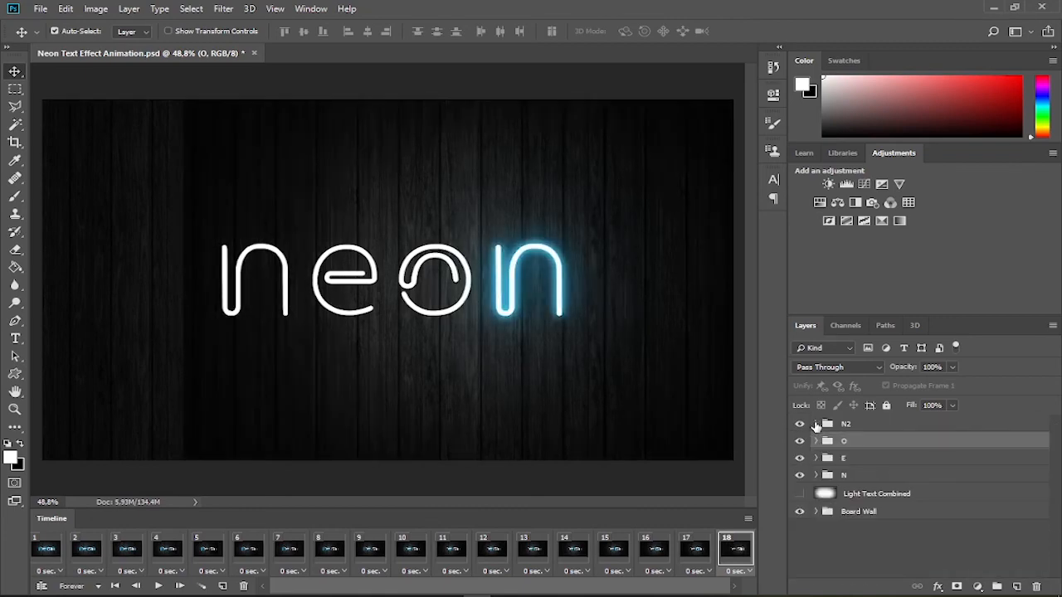
# Step: Tween frame 18 with the previous frame, adding 5 frames for all layers
pyautogui.click(200, 587)
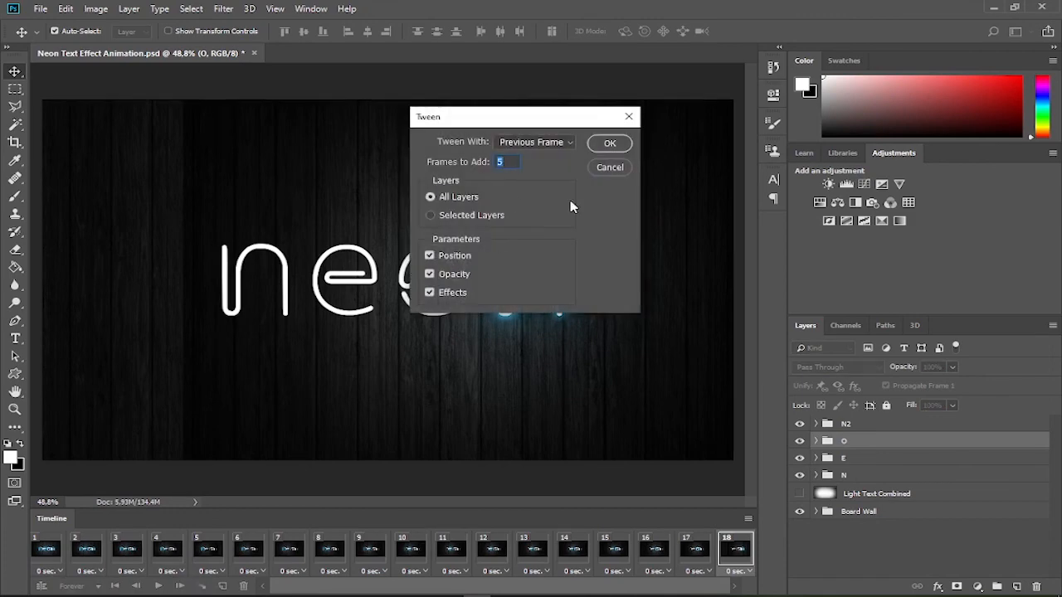
pyautogui.click(610, 144)
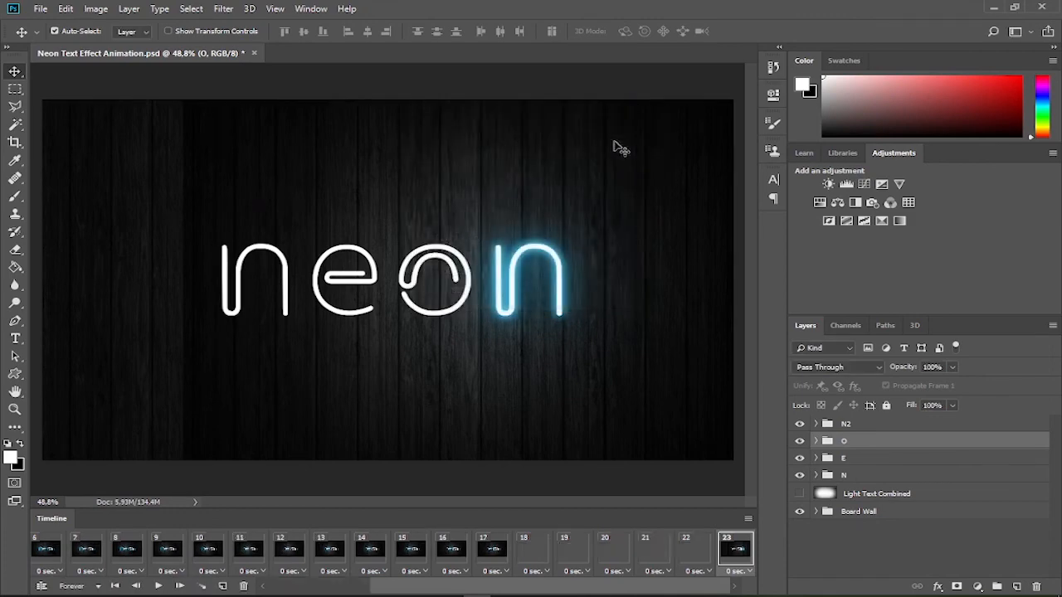
# Step: Duplicate frame 23 and unlight the last n in the new frame by hiding Blur N2, both N2 glow layers and Light N2
pyautogui.click(222, 586)
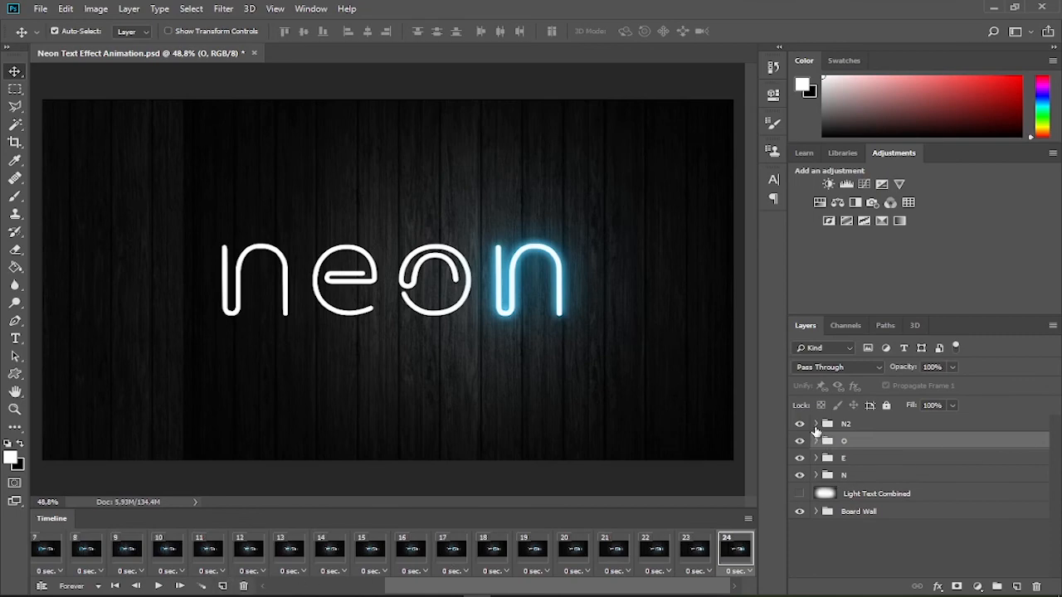
pyautogui.click(815, 424)
pyautogui.scroll(-5, 863, 539)
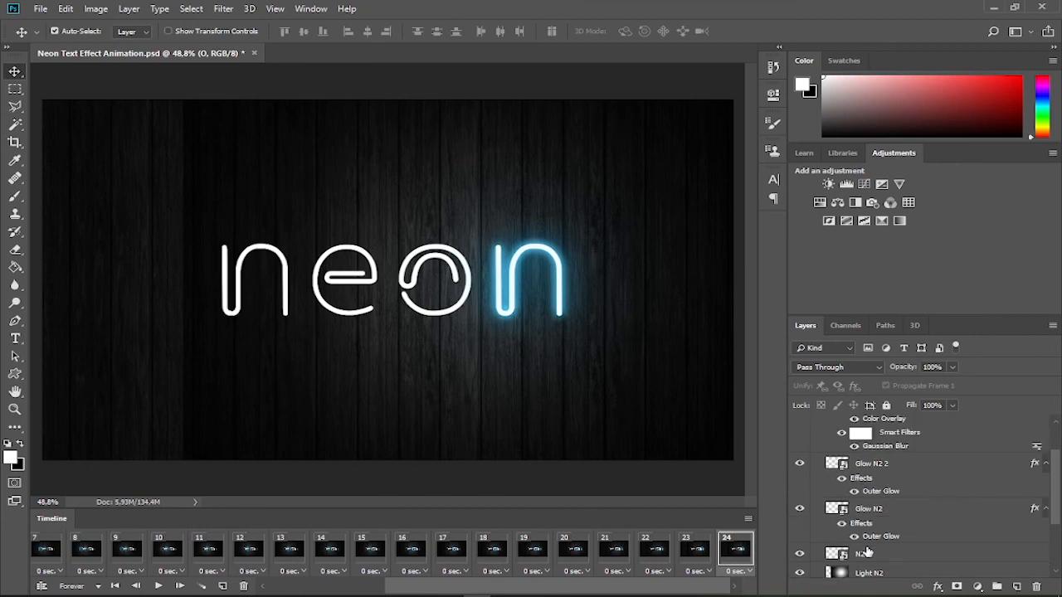
pyautogui.scroll(2, 865, 552)
pyautogui.click(799, 443)
pyautogui.click(800, 515)
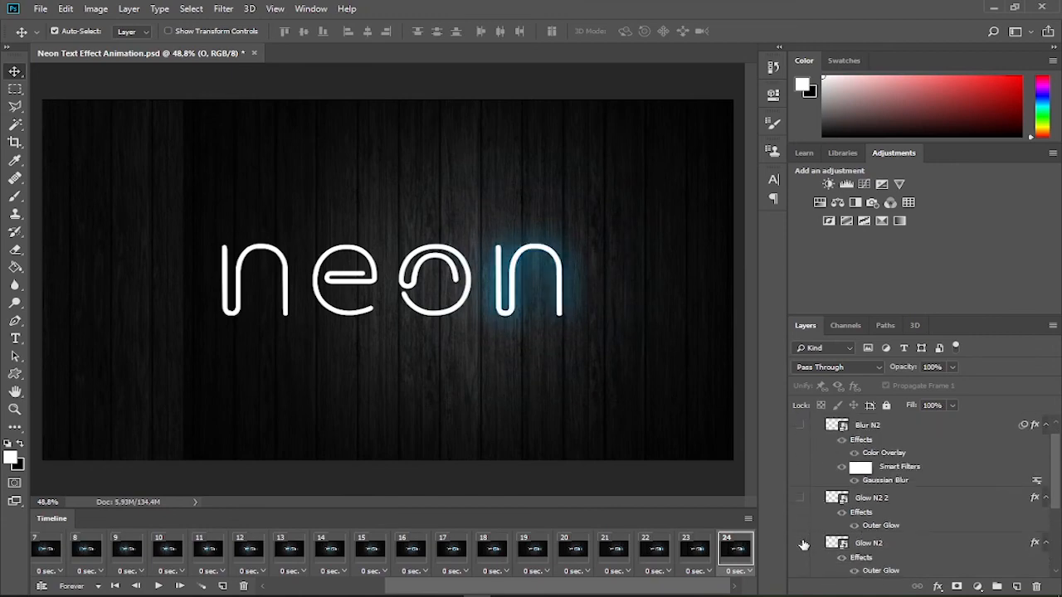
pyautogui.click(800, 560)
pyautogui.scroll(-3, 805, 544)
pyautogui.scroll(3, 800, 547)
pyautogui.click(816, 425)
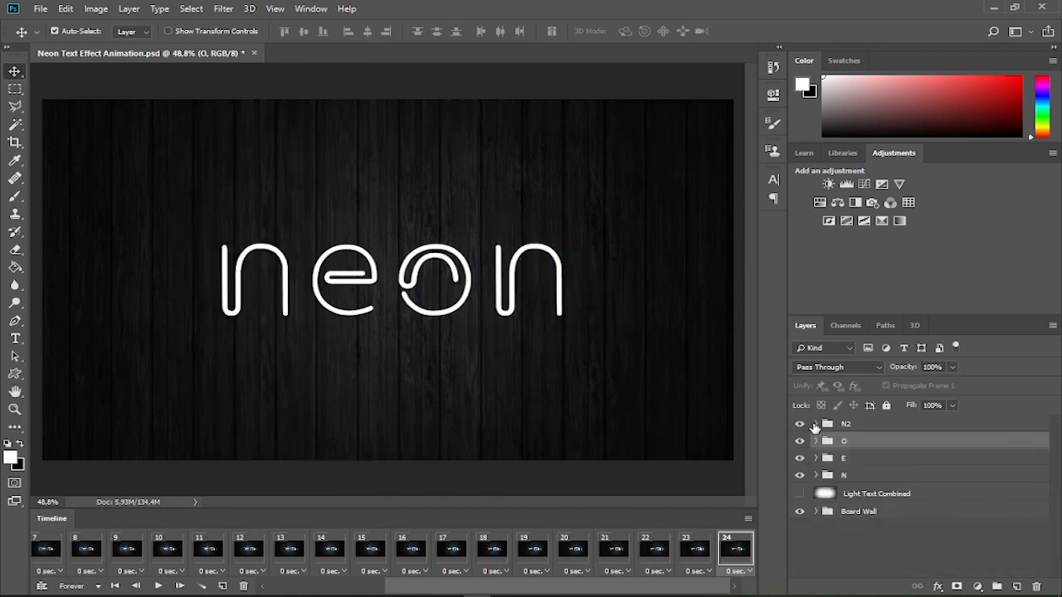
# Step: Tween frame 24 with the previous frame, adding 5 frames for all layers, and preview the animation
pyautogui.click(207, 586)
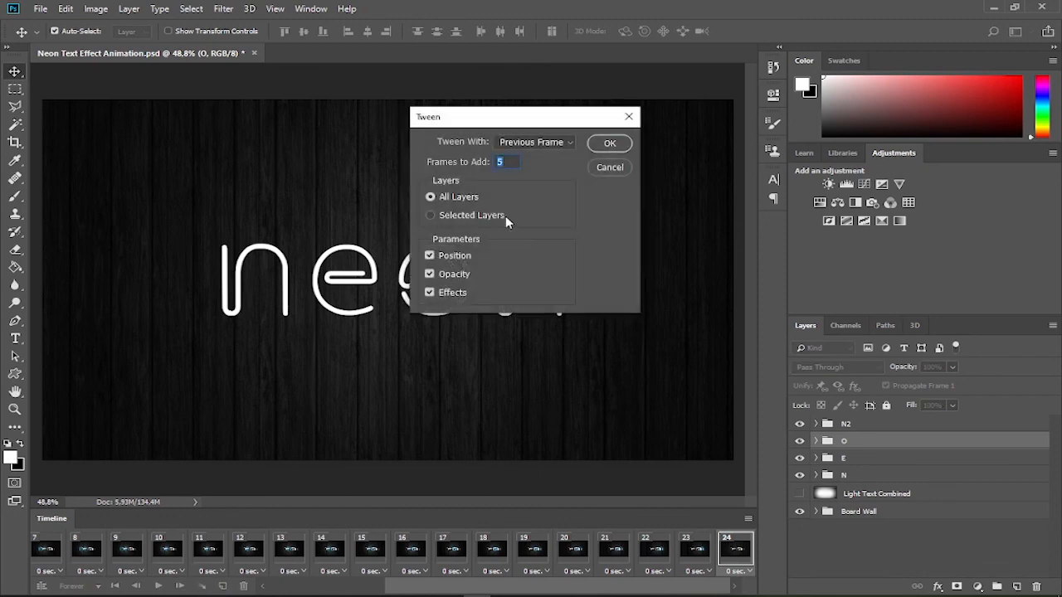
pyautogui.click(608, 144)
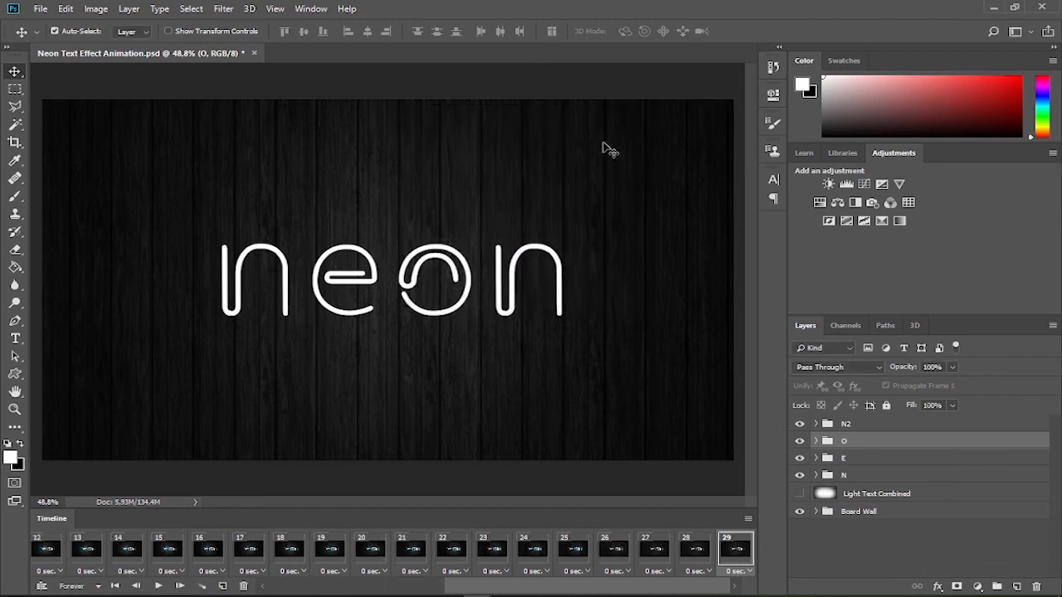
pyautogui.click(157, 587)
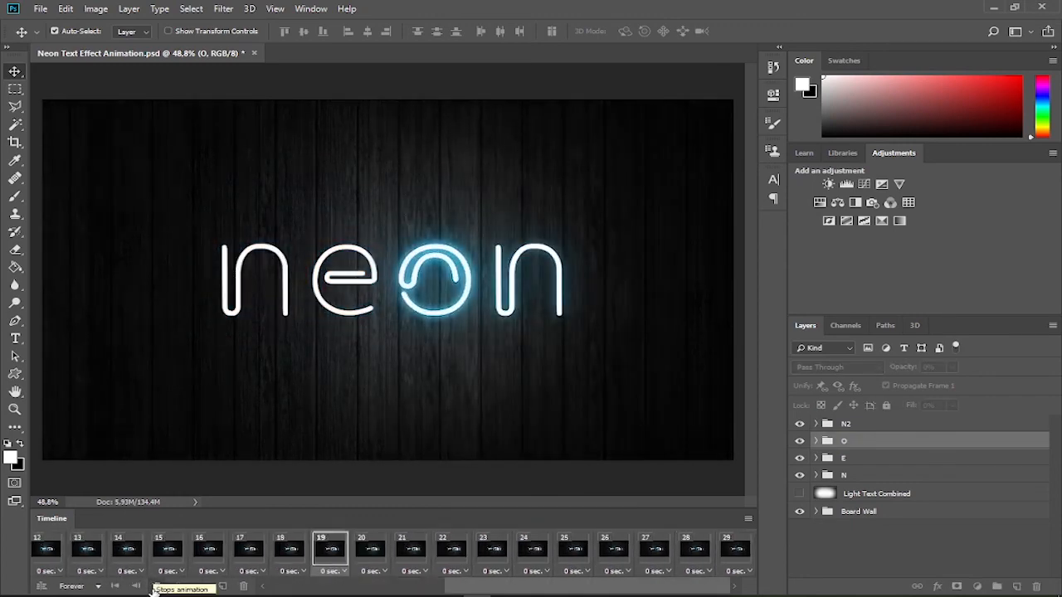
pyautogui.click(156, 587)
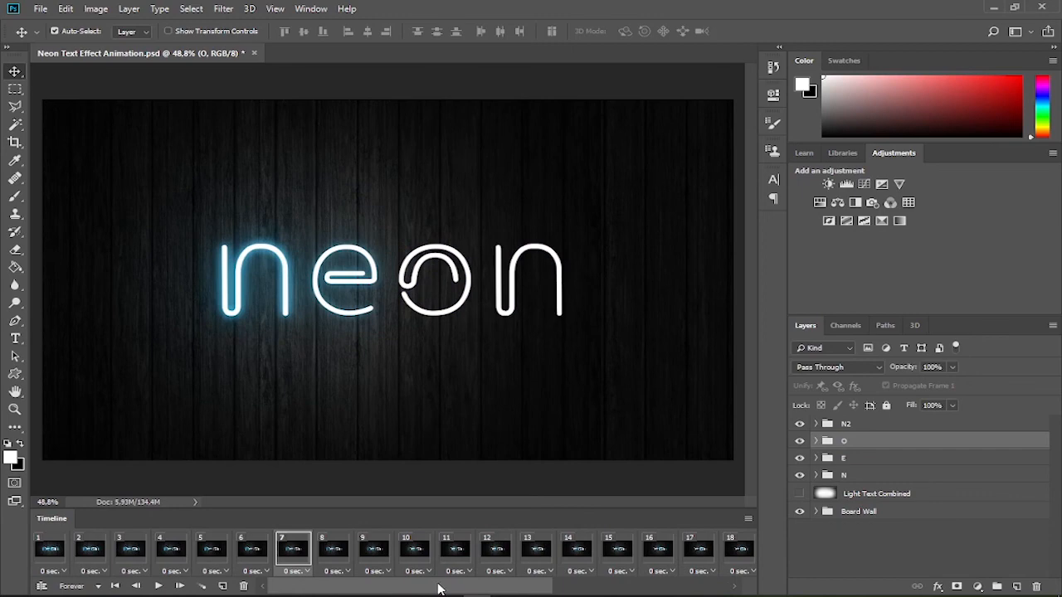
# Step: Duplicate frame 29 and light up the first n in the new frame by showing the blur and glow layers in the N group
pyautogui.moveTo(521, 589); pyautogui.dragTo(641, 591)
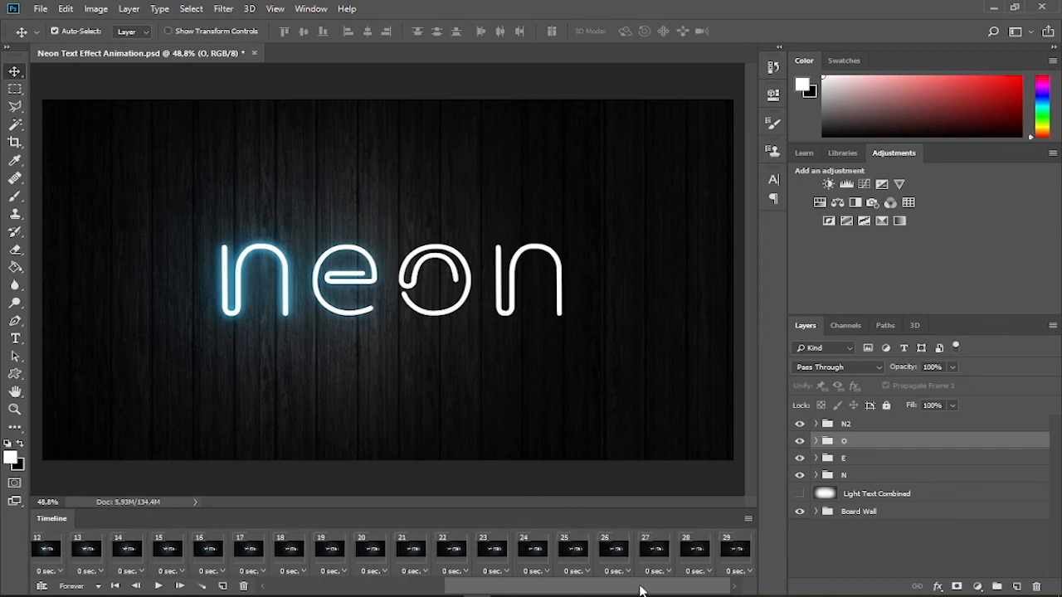
pyautogui.click(735, 554)
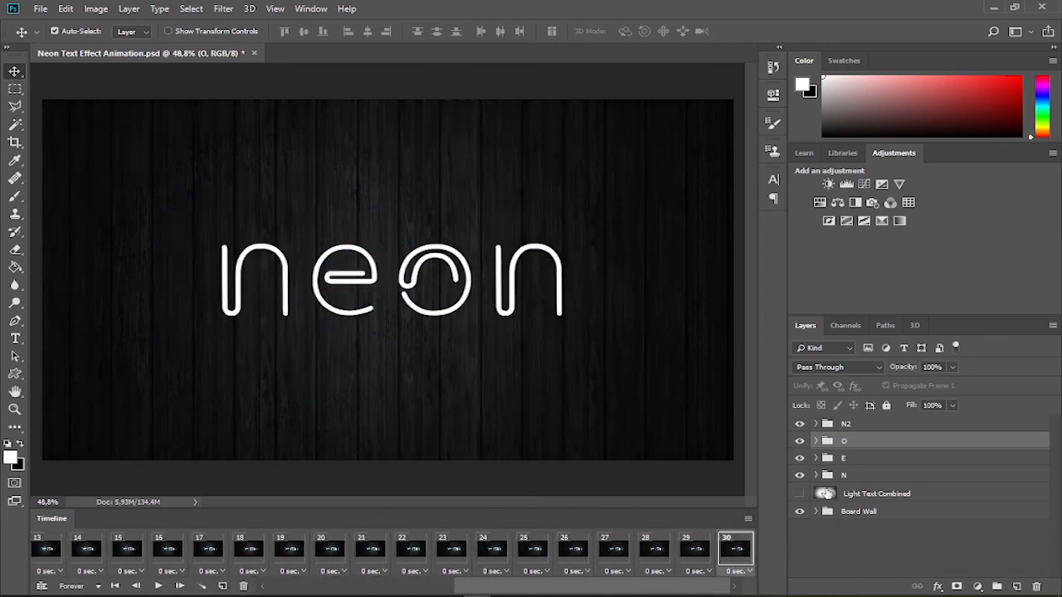
pyautogui.click(817, 475)
pyautogui.scroll(-3, 814, 511)
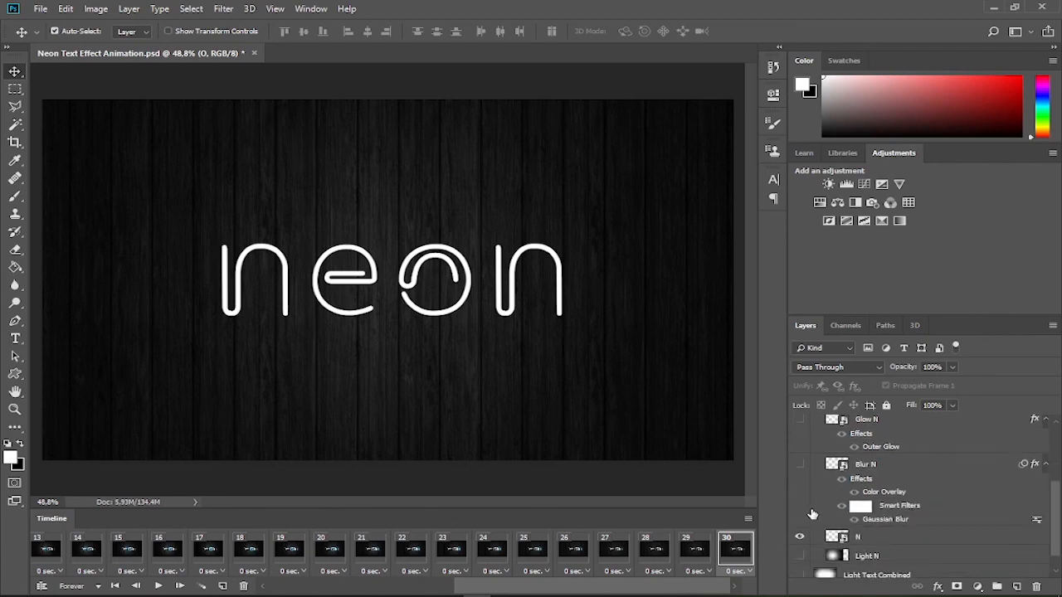
pyautogui.click(802, 465)
pyautogui.scroll(1, 817, 489)
pyautogui.click(801, 455)
pyautogui.scroll(-2, 806, 507)
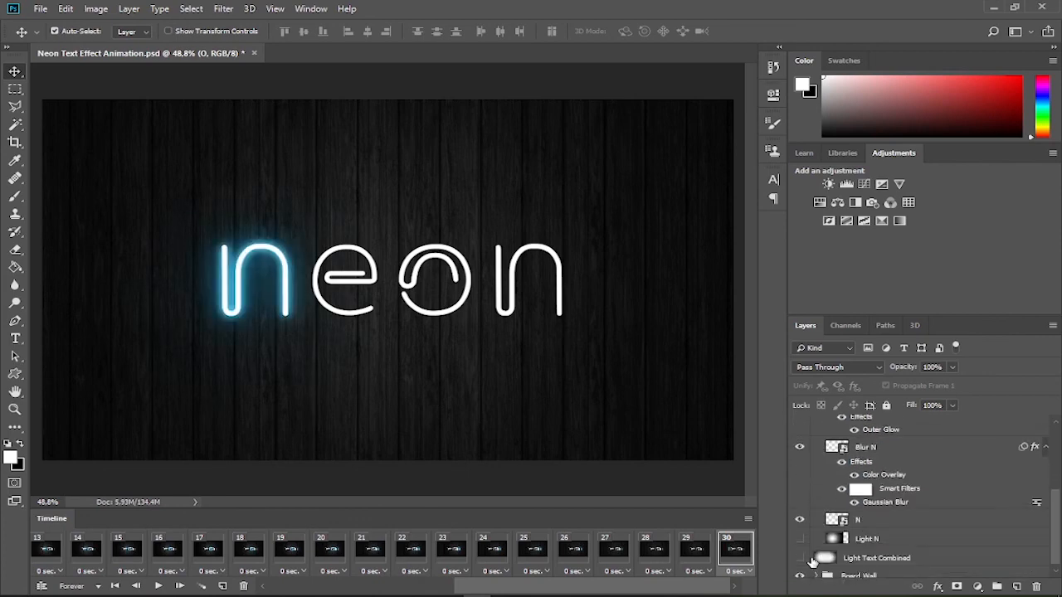
pyautogui.scroll(3, 813, 498)
# Step: Light up the e and the o in frame 30 by showing the glow and blur layers in the E and O groups
pyautogui.click(817, 459)
pyautogui.click(817, 459)
pyautogui.scroll(-2, 814, 473)
pyautogui.click(801, 470)
pyautogui.click(816, 443)
pyautogui.click(817, 442)
pyautogui.scroll(-3, 816, 490)
pyautogui.click(801, 492)
pyautogui.click(816, 442)
# Step: Light up the last n in frame 30 with its glow and blur layers and show the Light Text Combined layer
pyautogui.click(817, 425)
pyautogui.click(817, 424)
pyautogui.click(801, 457)
pyautogui.click(817, 425)
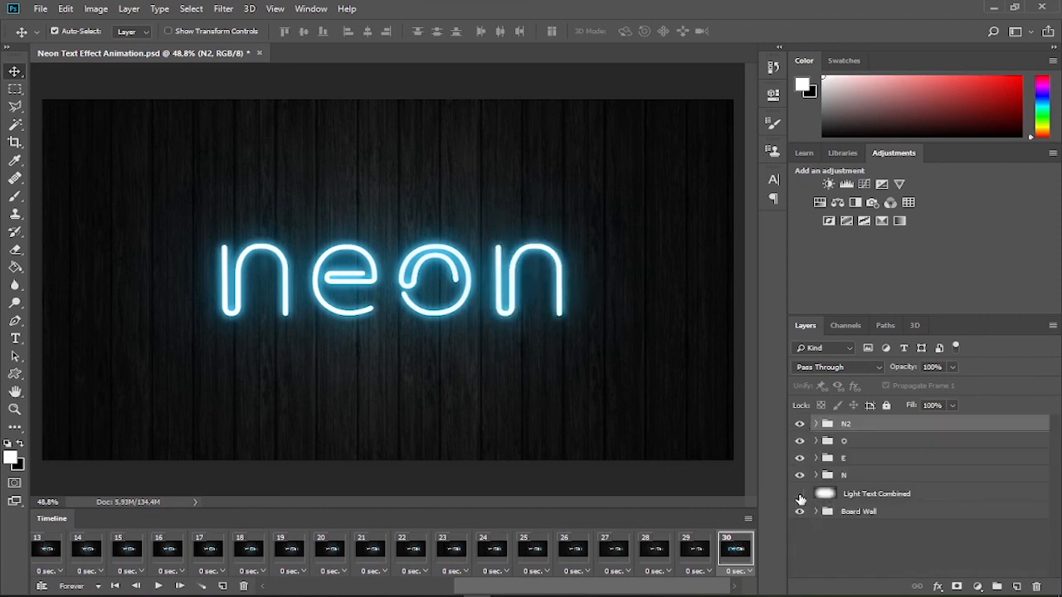
pyautogui.click(801, 496)
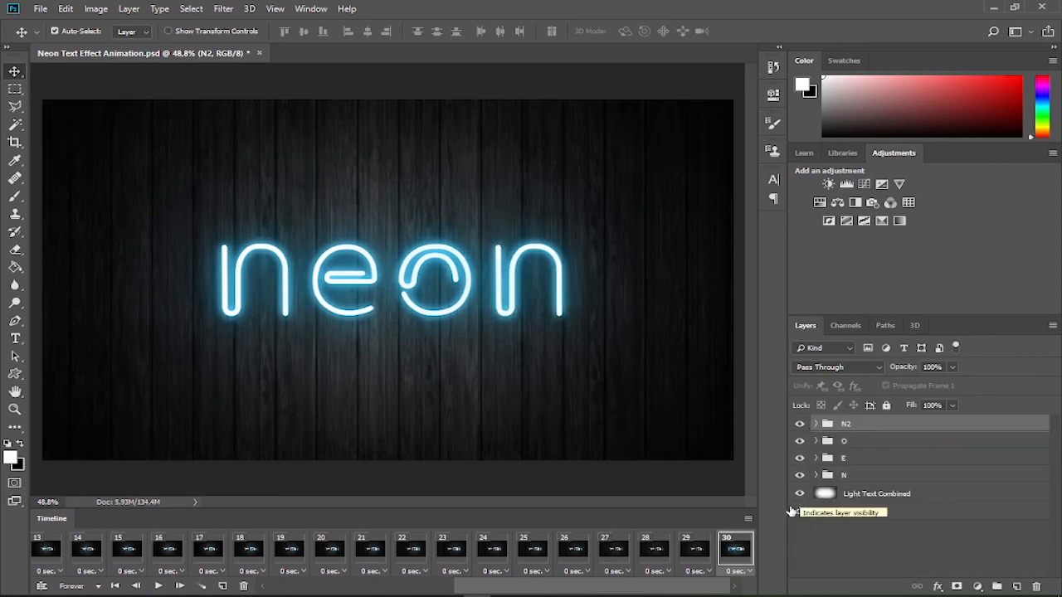
# Step: Tween frame 30 with the previous frame, adding 5 frames for all layers
pyautogui.click(200, 586)
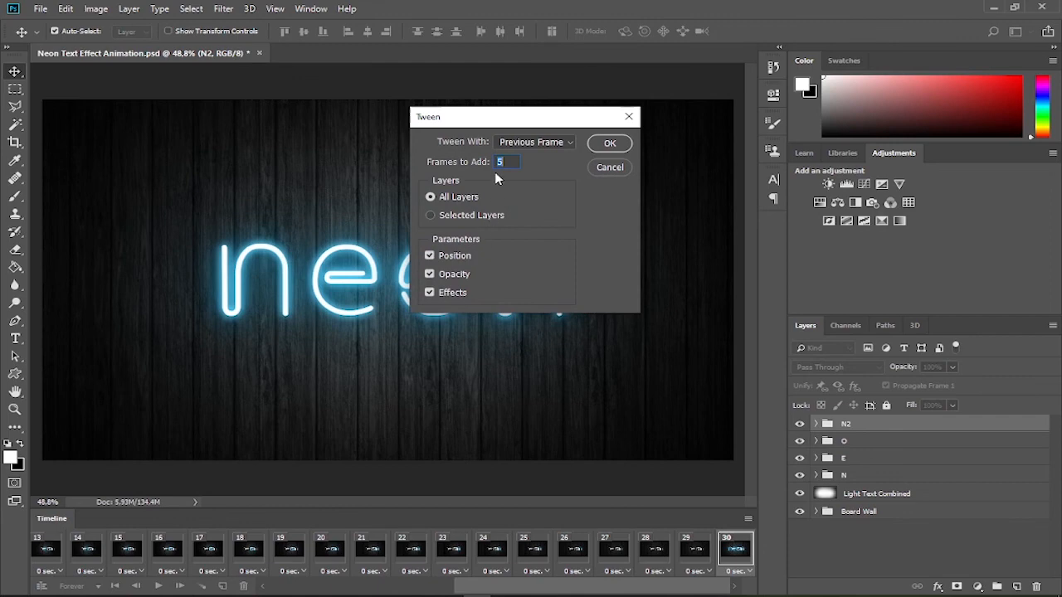
pyautogui.click(610, 145)
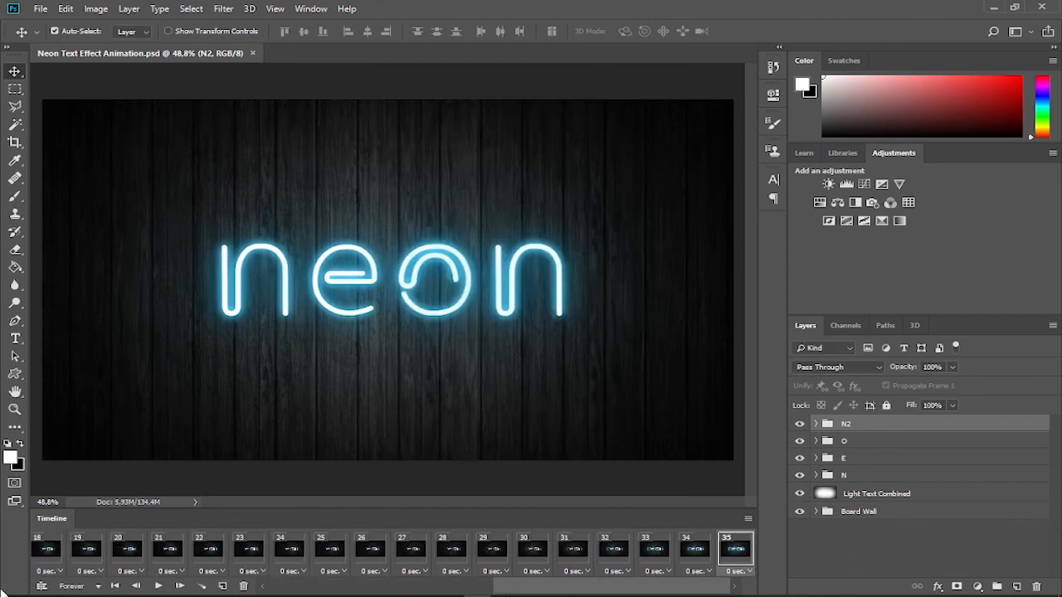
# Step: Set the frame animation's looping to Forever and preview its playback, returning to the first frame
pyautogui.click(97, 588)
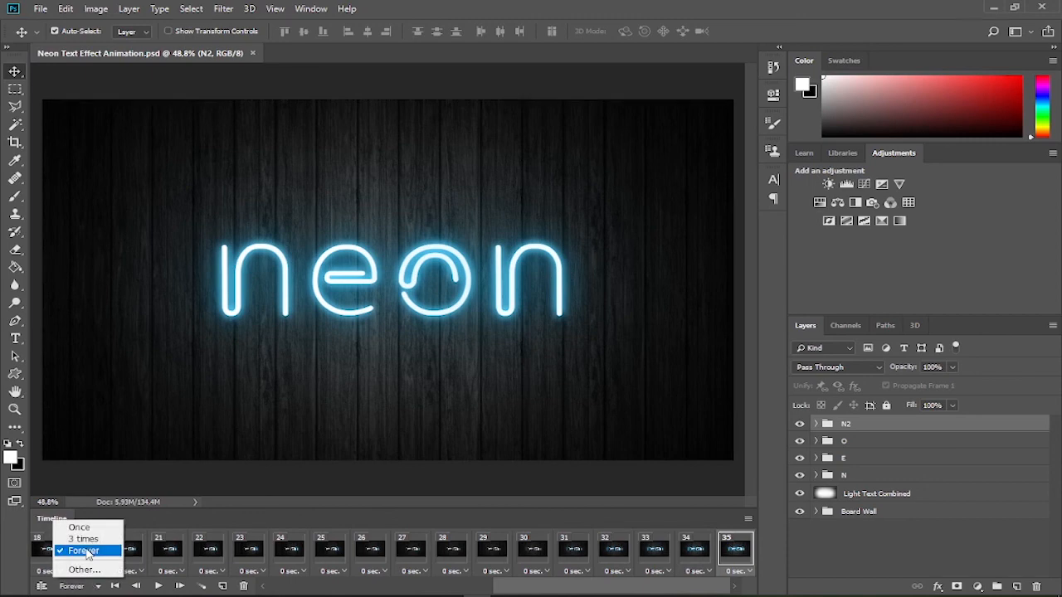
pyautogui.click(834, 550)
pyautogui.click(158, 587)
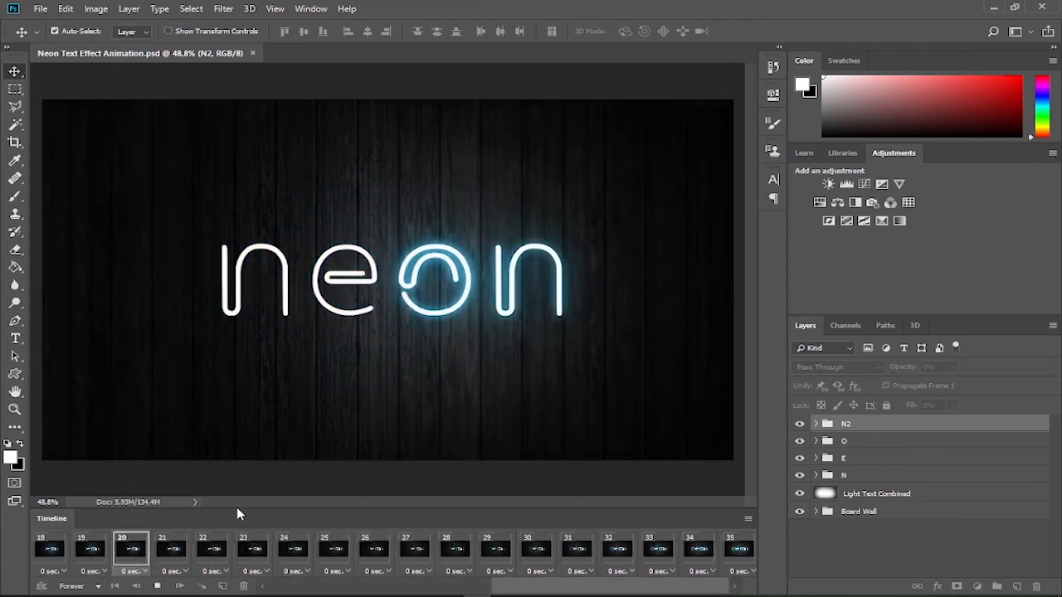
pyautogui.click(157, 587)
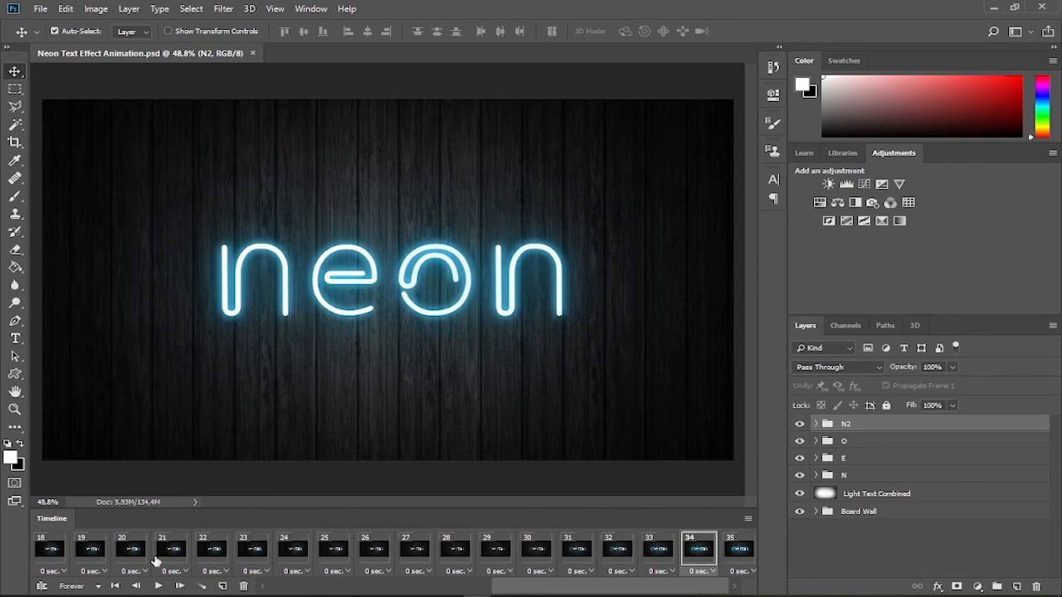
pyautogui.click(115, 586)
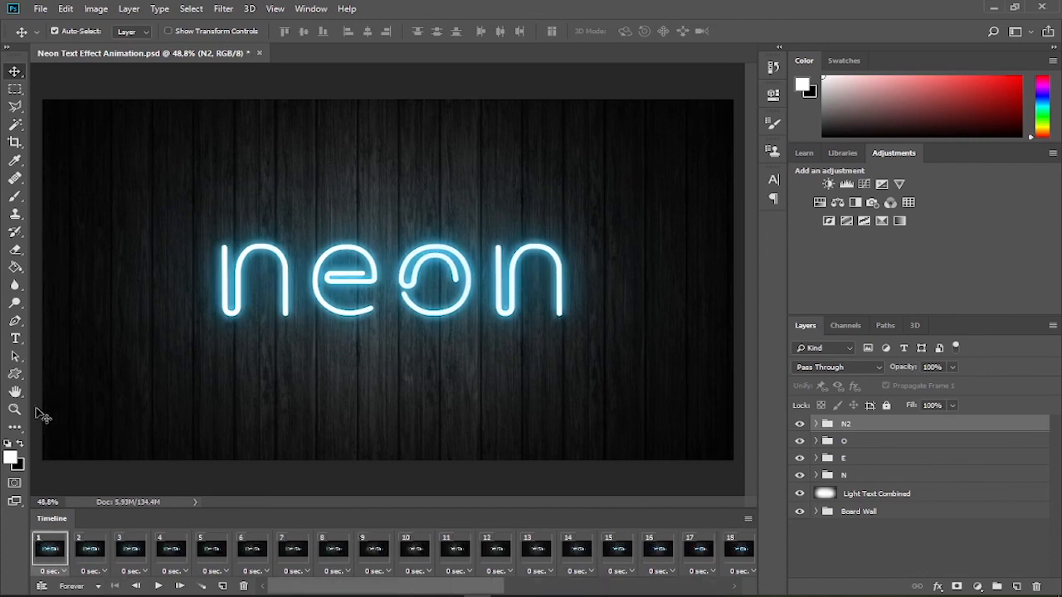
# Step: Start a Render Video export of the animation and name the output file Animated Neon Text Effect
pyautogui.click(40, 9)
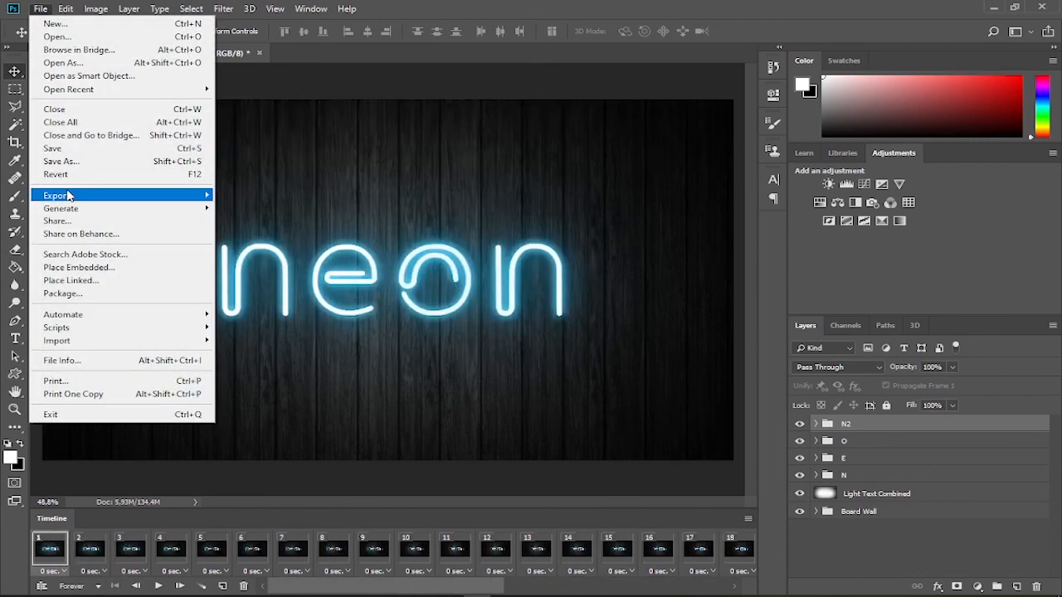
pyautogui.moveTo(68, 196)
pyautogui.click(275, 379)
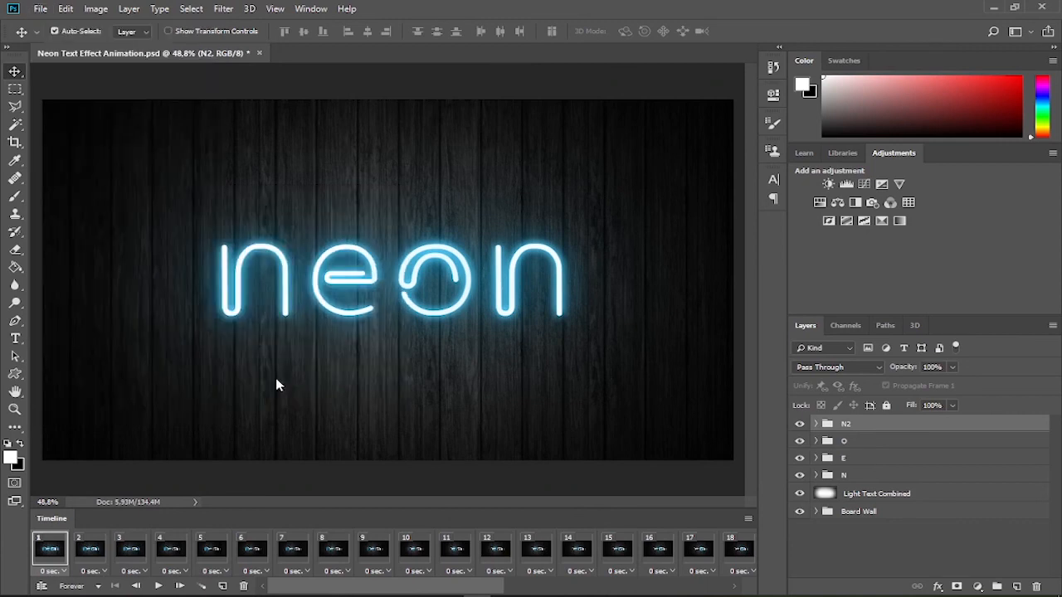
pyautogui.write('Animated Neon Text Effect')
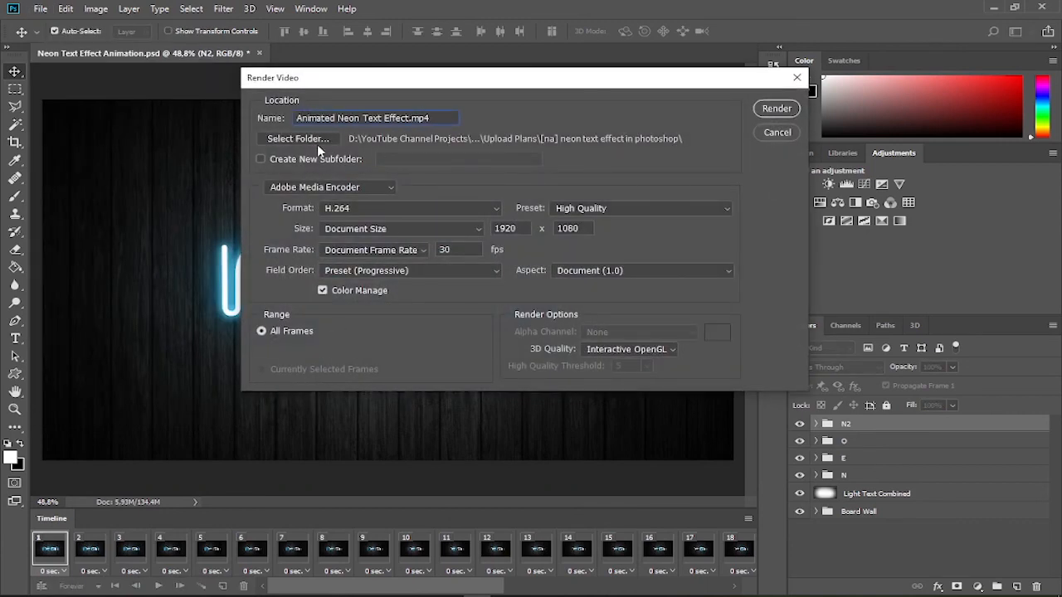
# Step: Render the video into the [na] neon text effect in photoshop folder and select Animated Neon Text Effect.mp4 in File Explorer
pyautogui.click(317, 138)
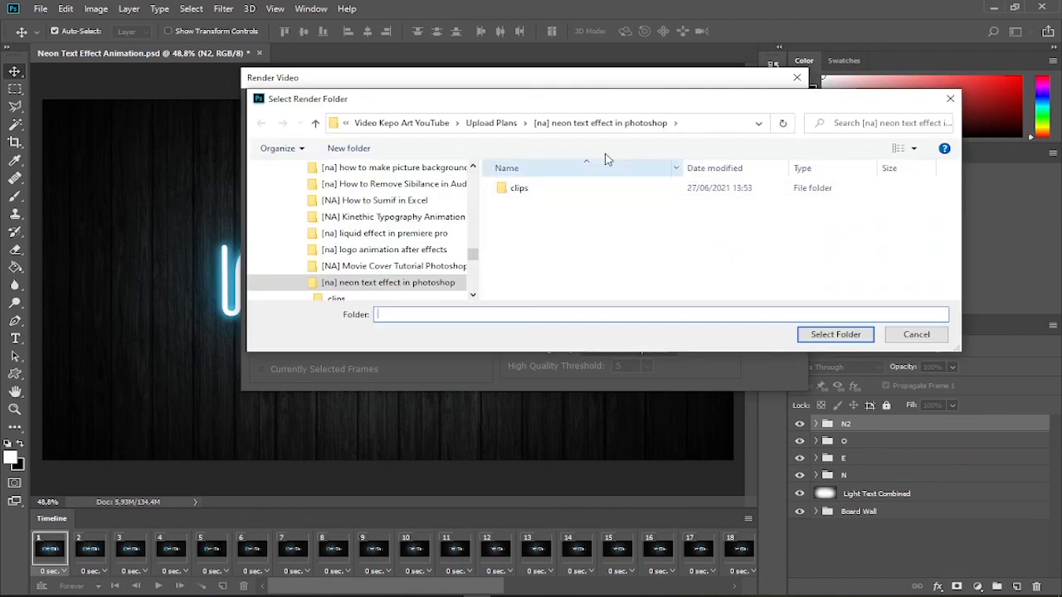
pyautogui.click(610, 125)
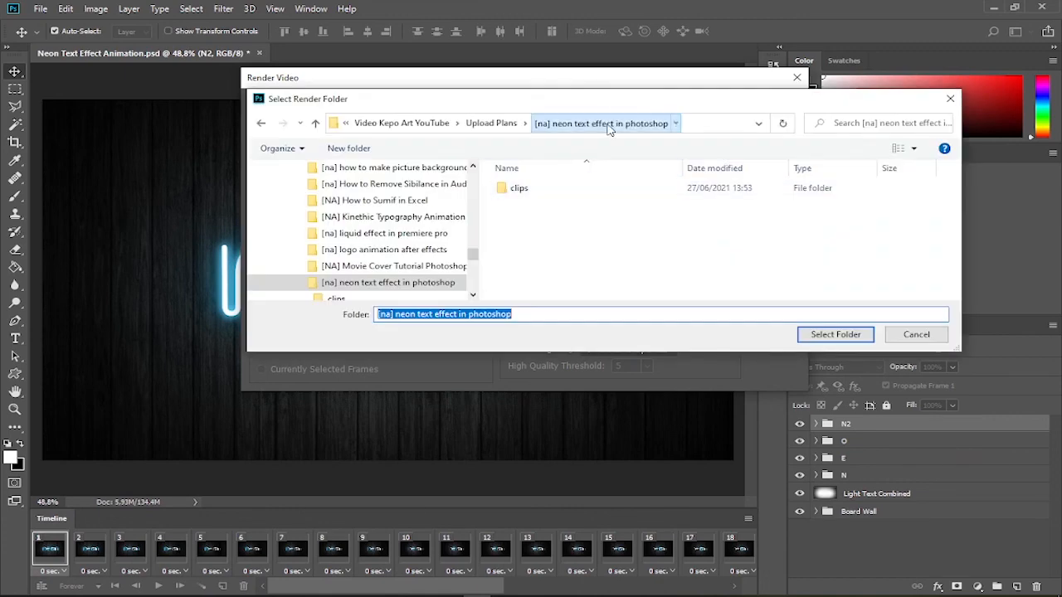
pyautogui.click(827, 336)
pyautogui.click(777, 111)
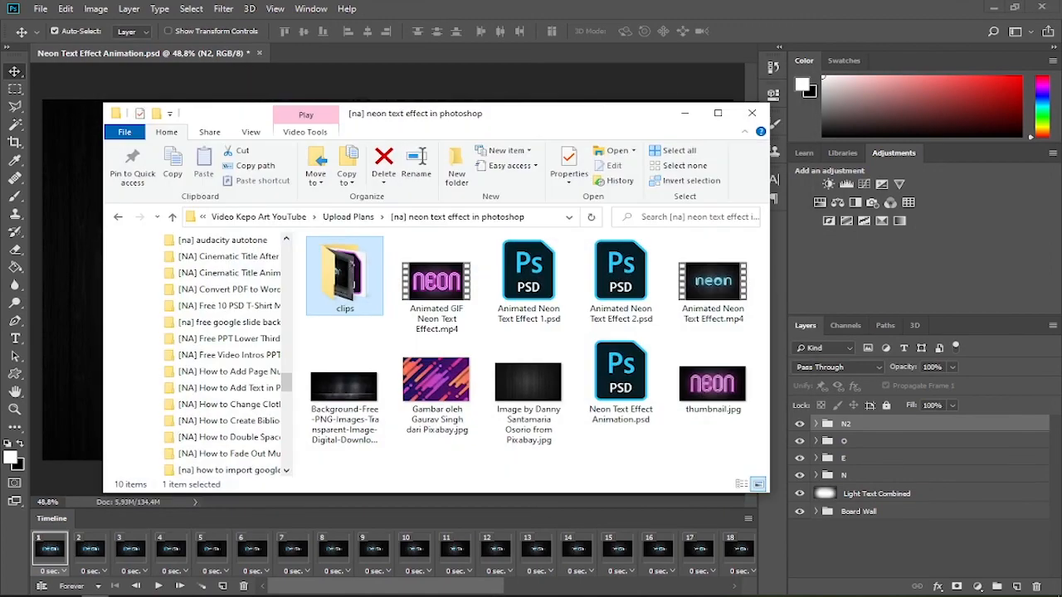
pyautogui.click(709, 286)
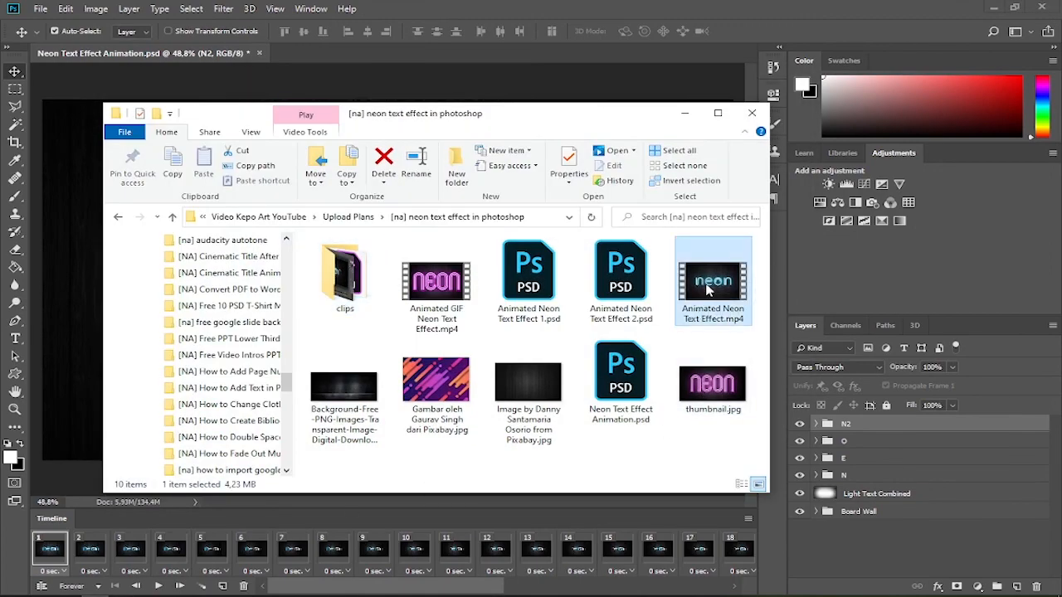